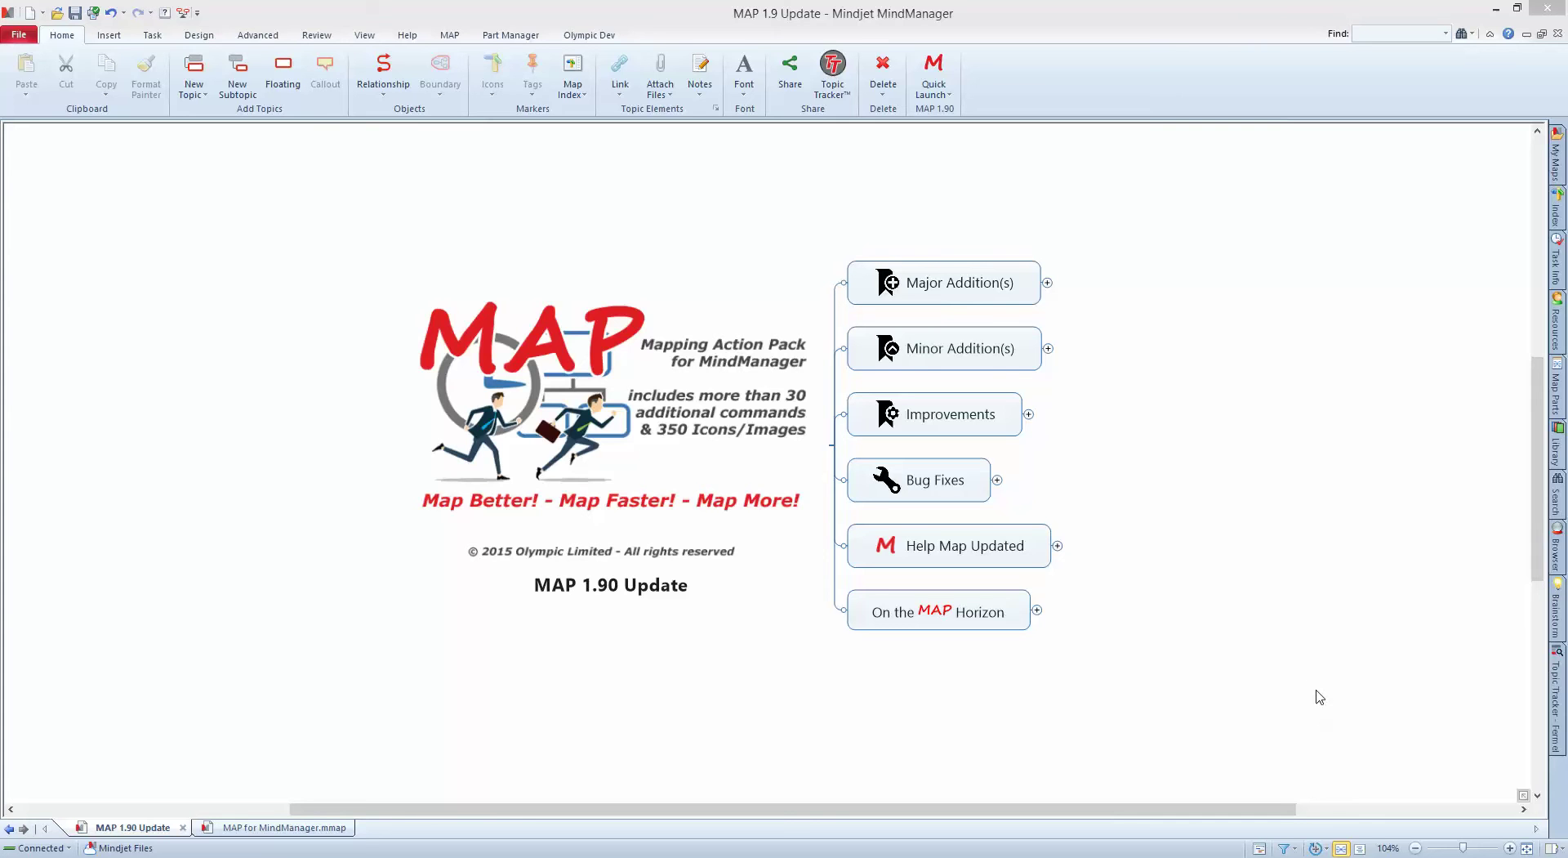
Expand the Major Addition(s) topic and its Three New Functions subtopic to show the new functions.
left_click(1048, 282)
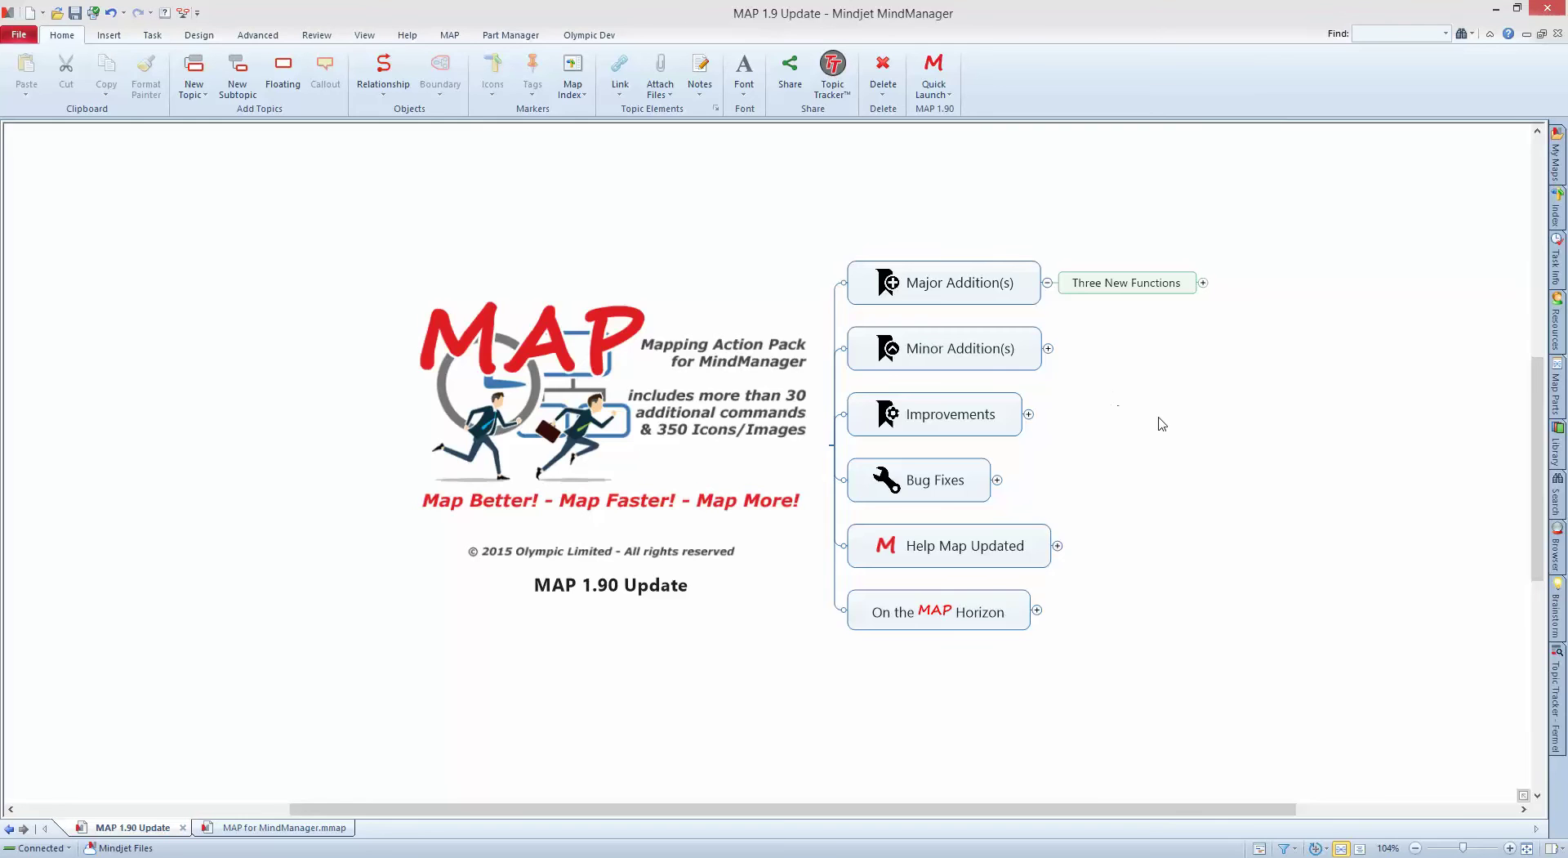
left_click_drag(1162, 423, 850, 416)
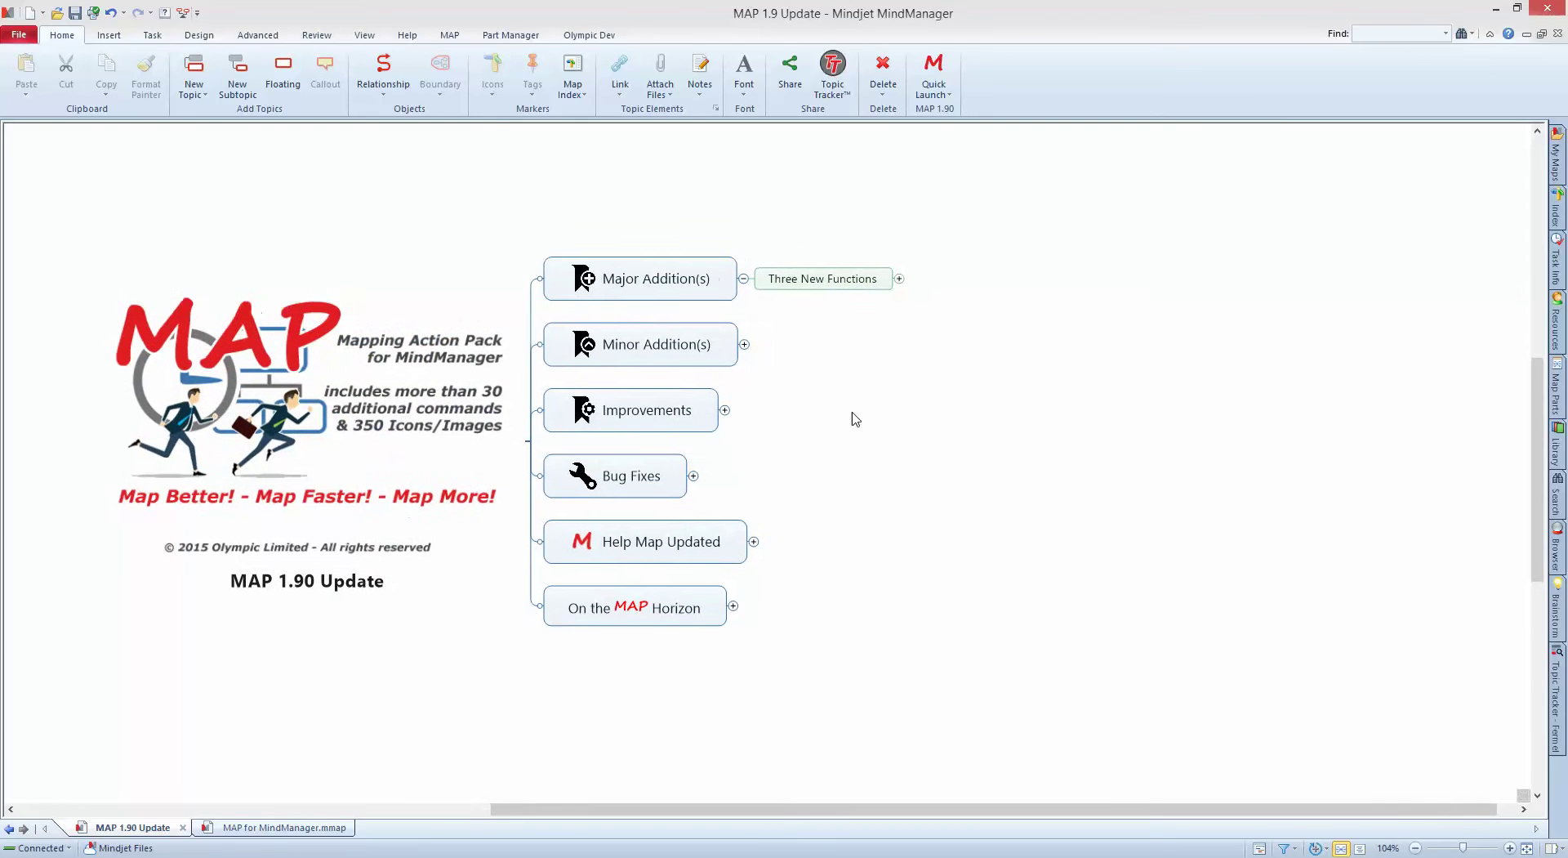
left_click(900, 280)
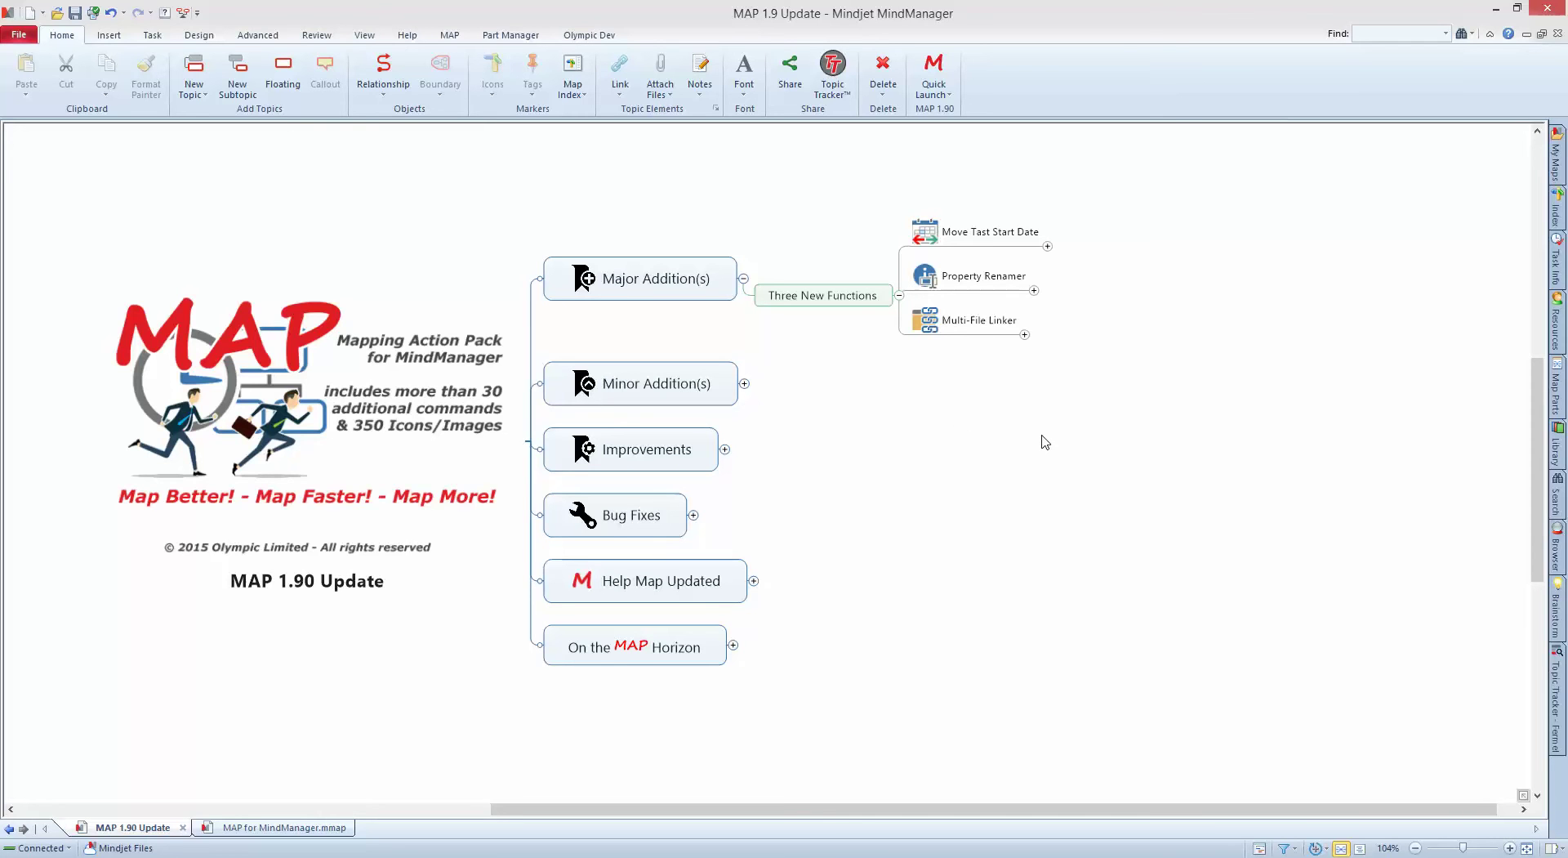
Expand the Move Tast Start Date branch, including its "So now you can" and Examples topics, down to the demo tasks.
left_click(1048, 246)
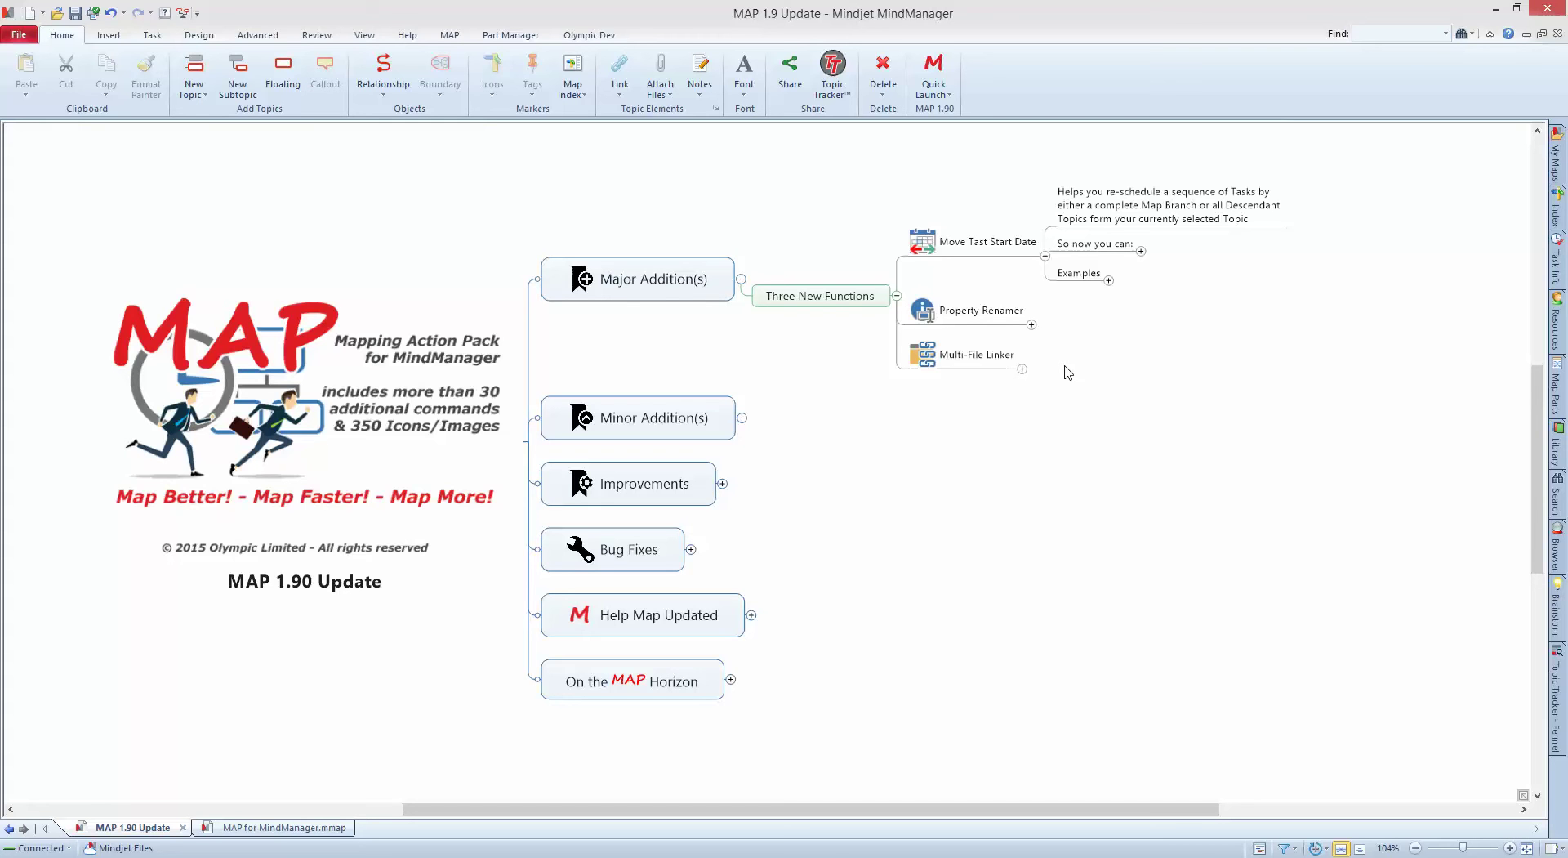
left_click(1141, 252)
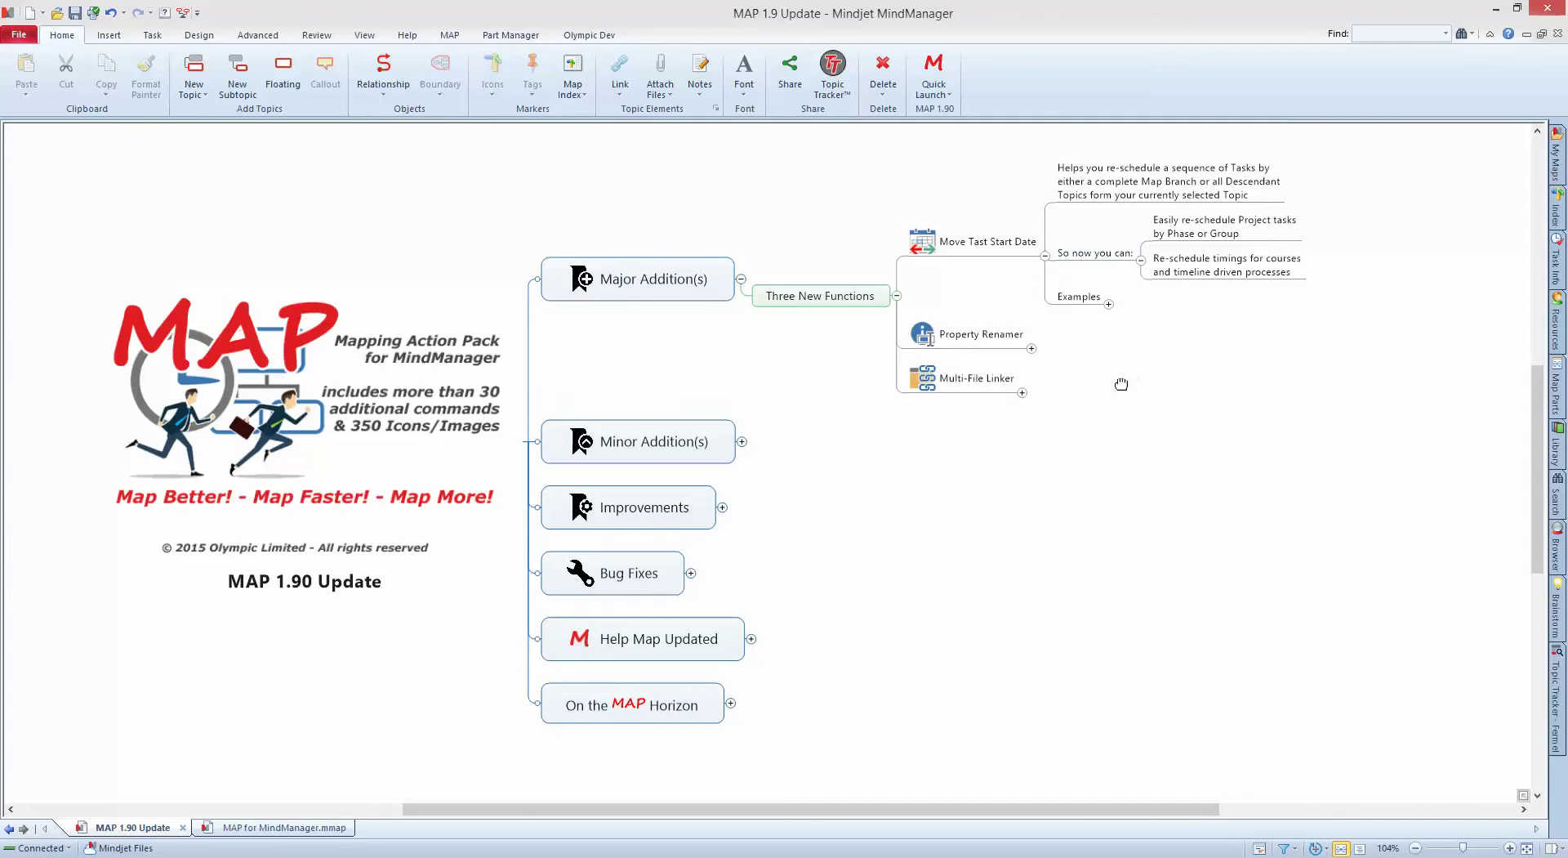
left_click_drag(1119, 381, 926, 418)
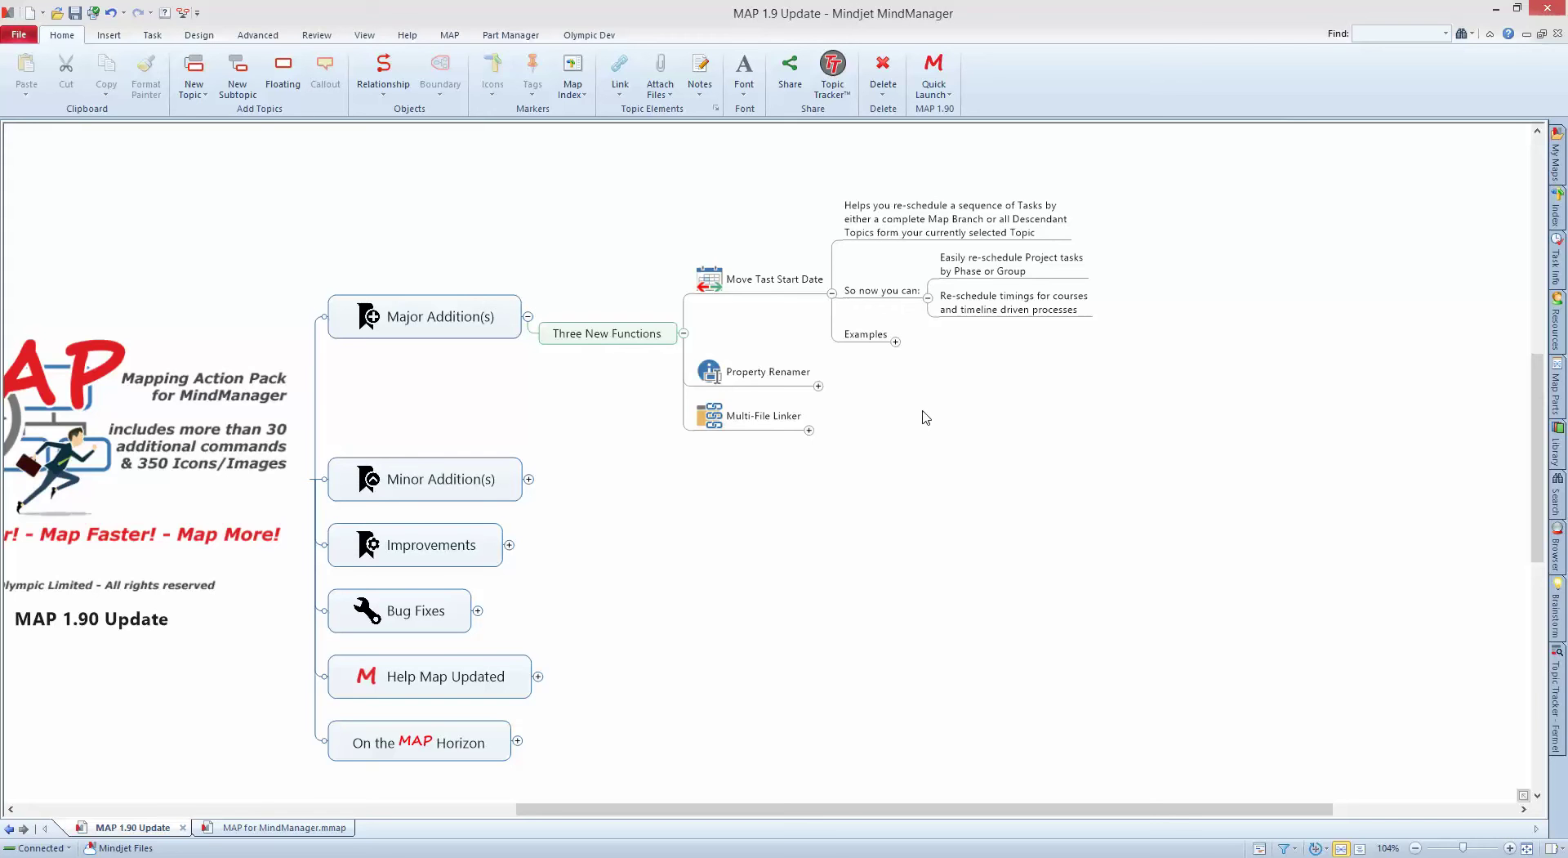
left_click(896, 342)
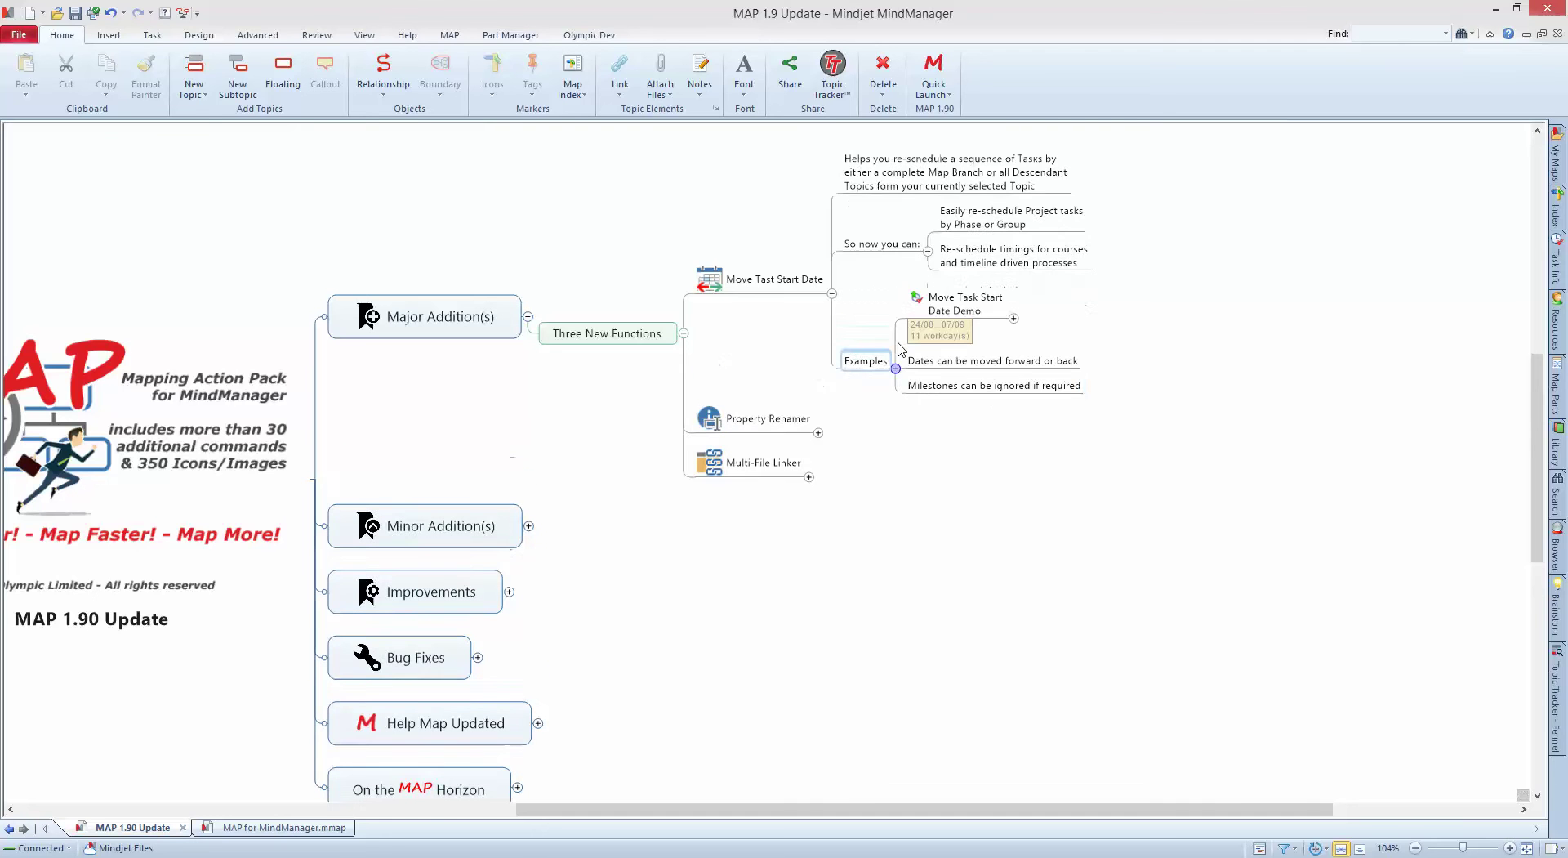
left_click(1014, 319)
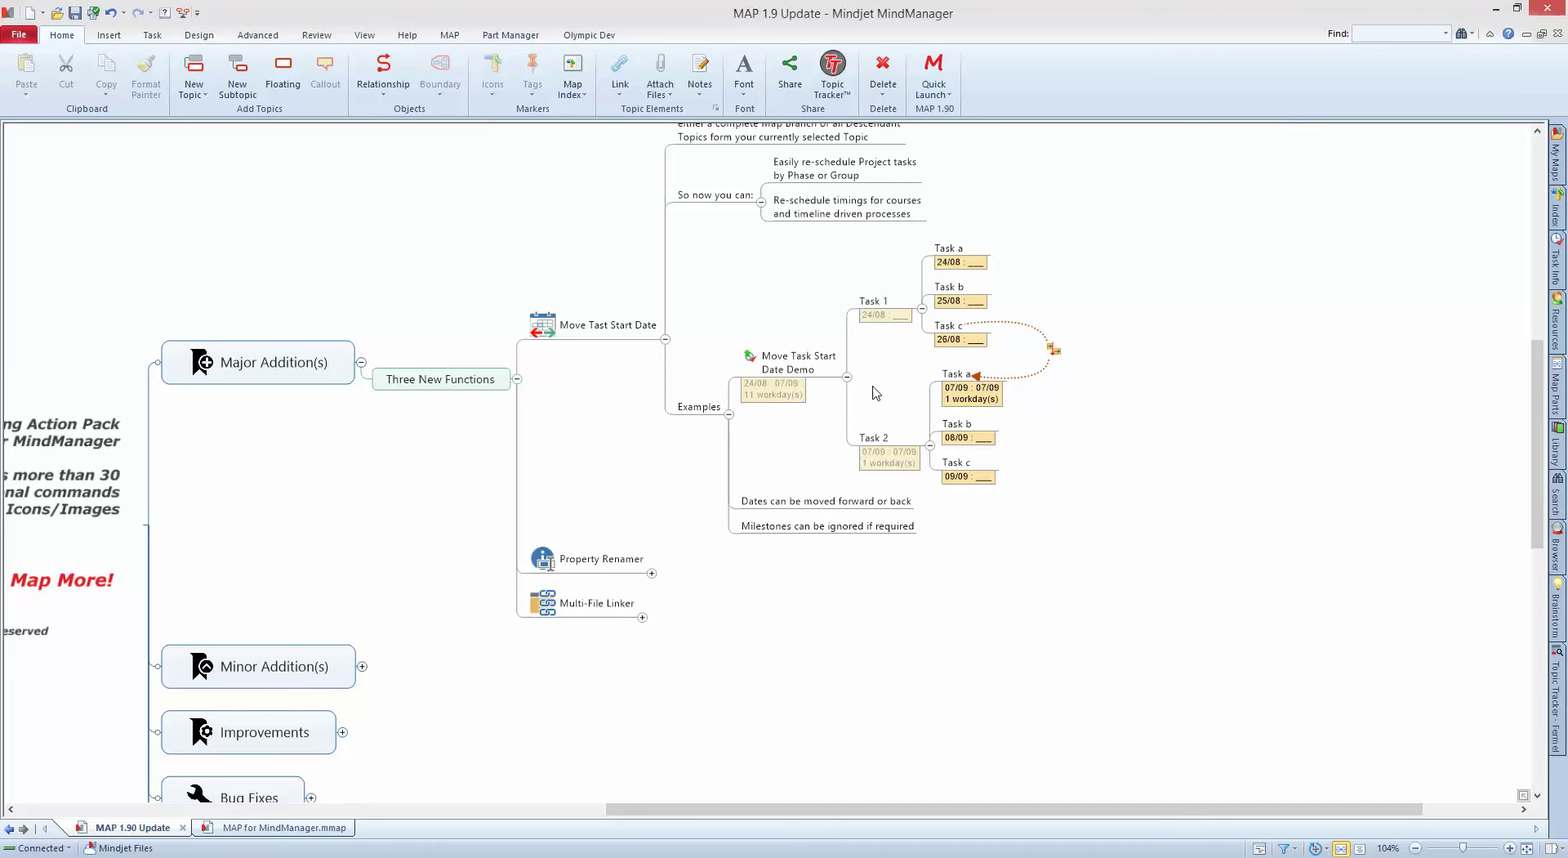
Move the start date of the Task 1 branch to 31 August 2015 with Move Milestones enabled.
left_click(882, 305)
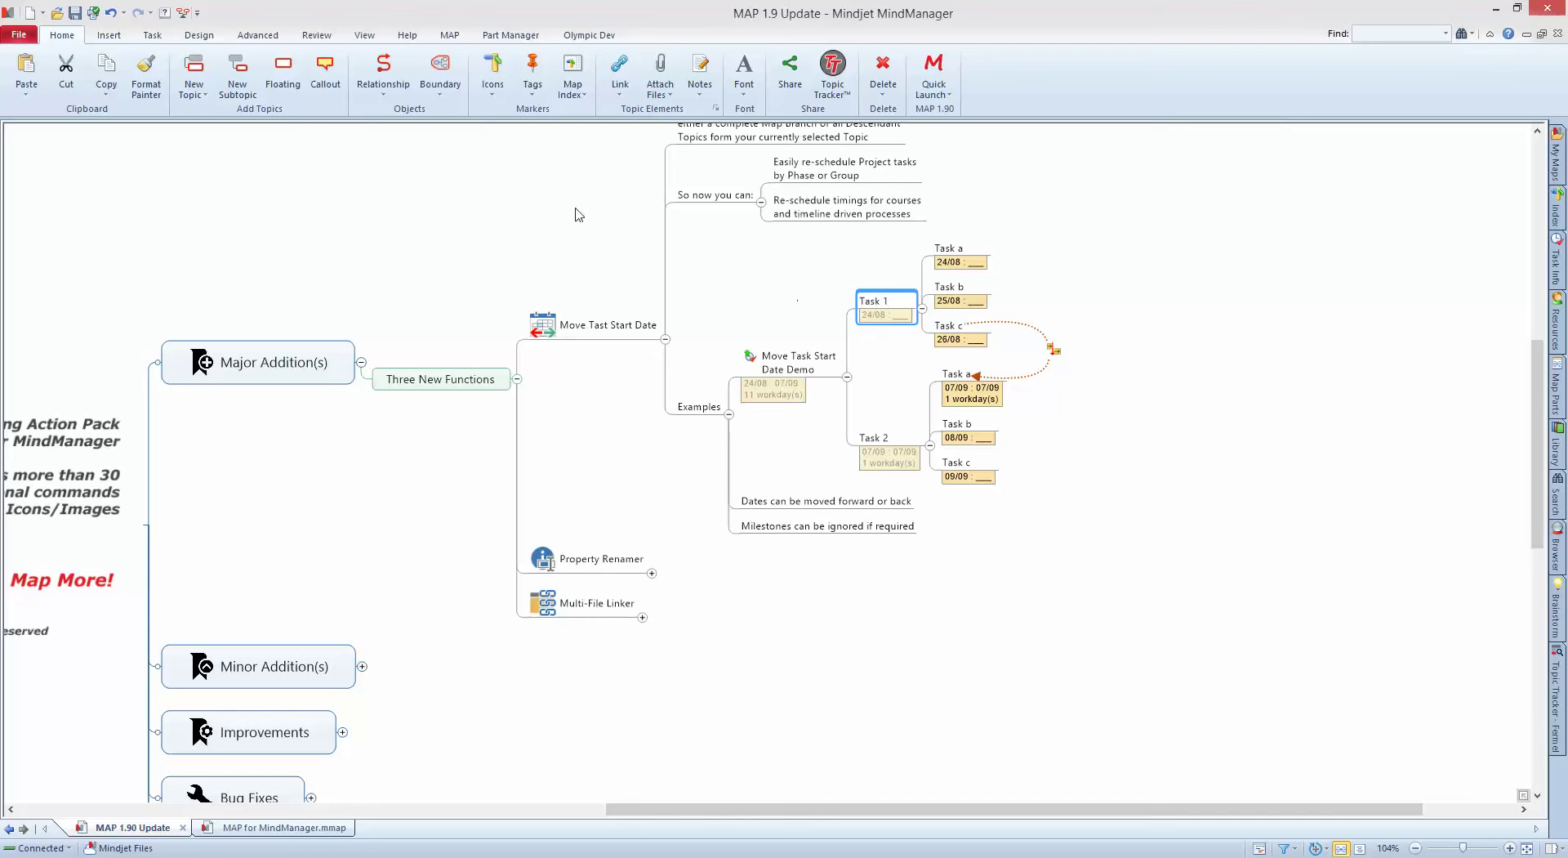
left_click(450, 36)
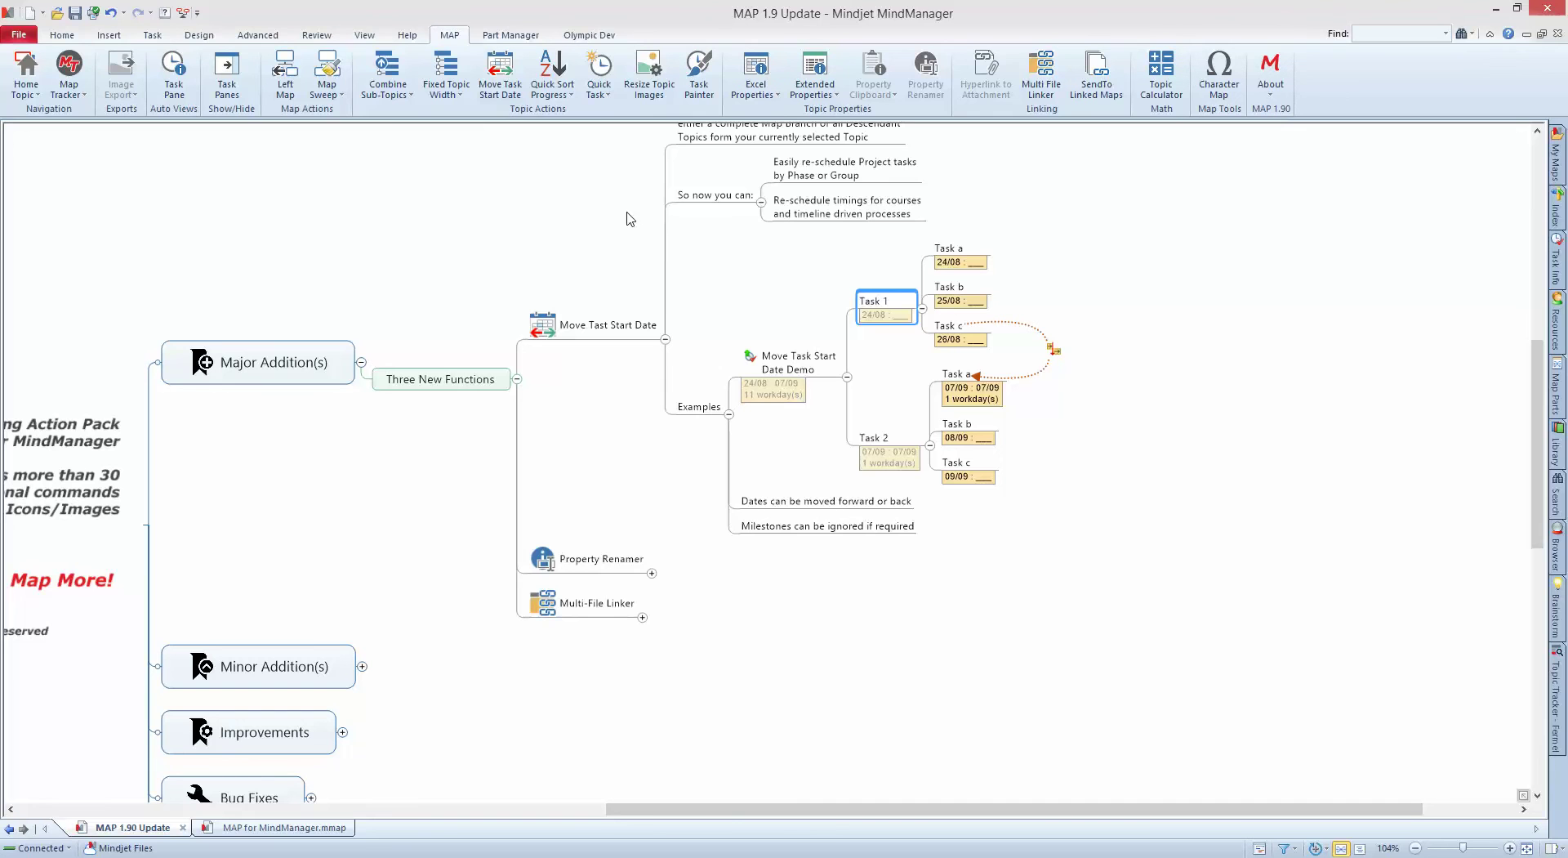
left_click(501, 75)
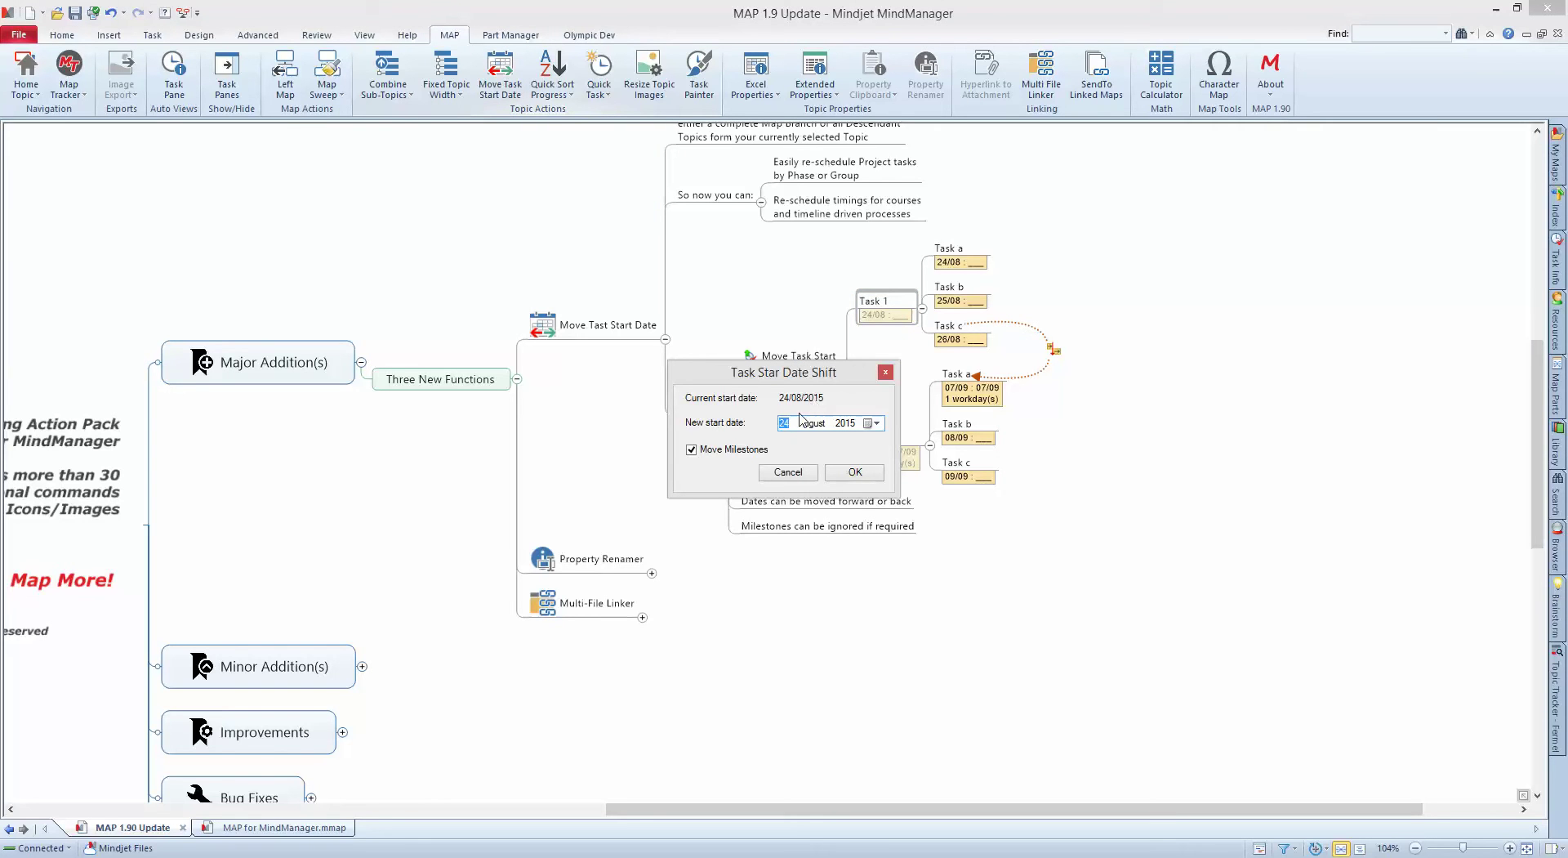
left_click(878, 424)
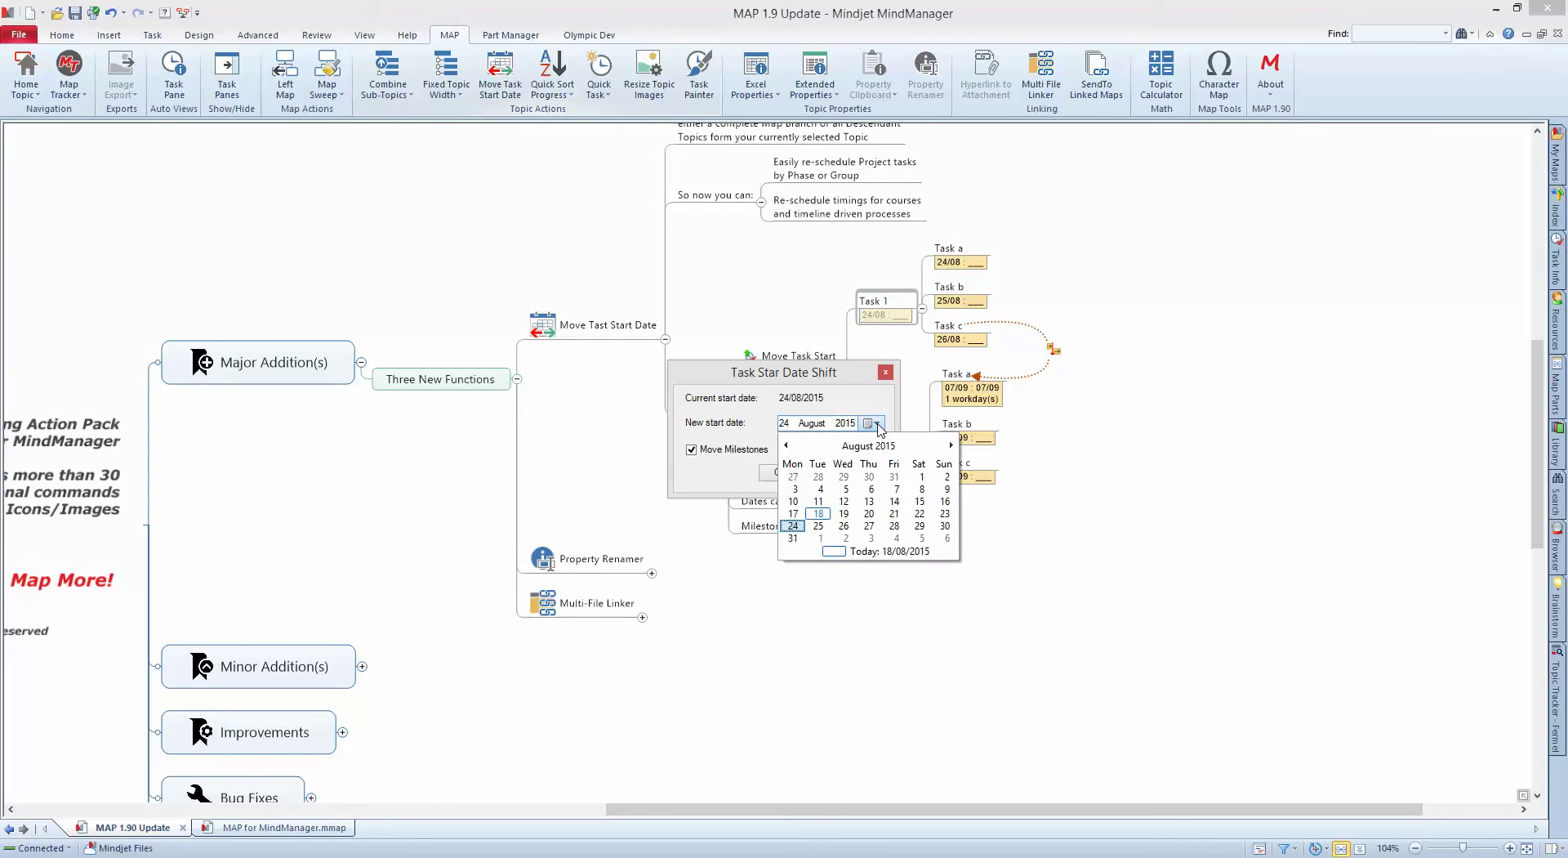
left_click(792, 538)
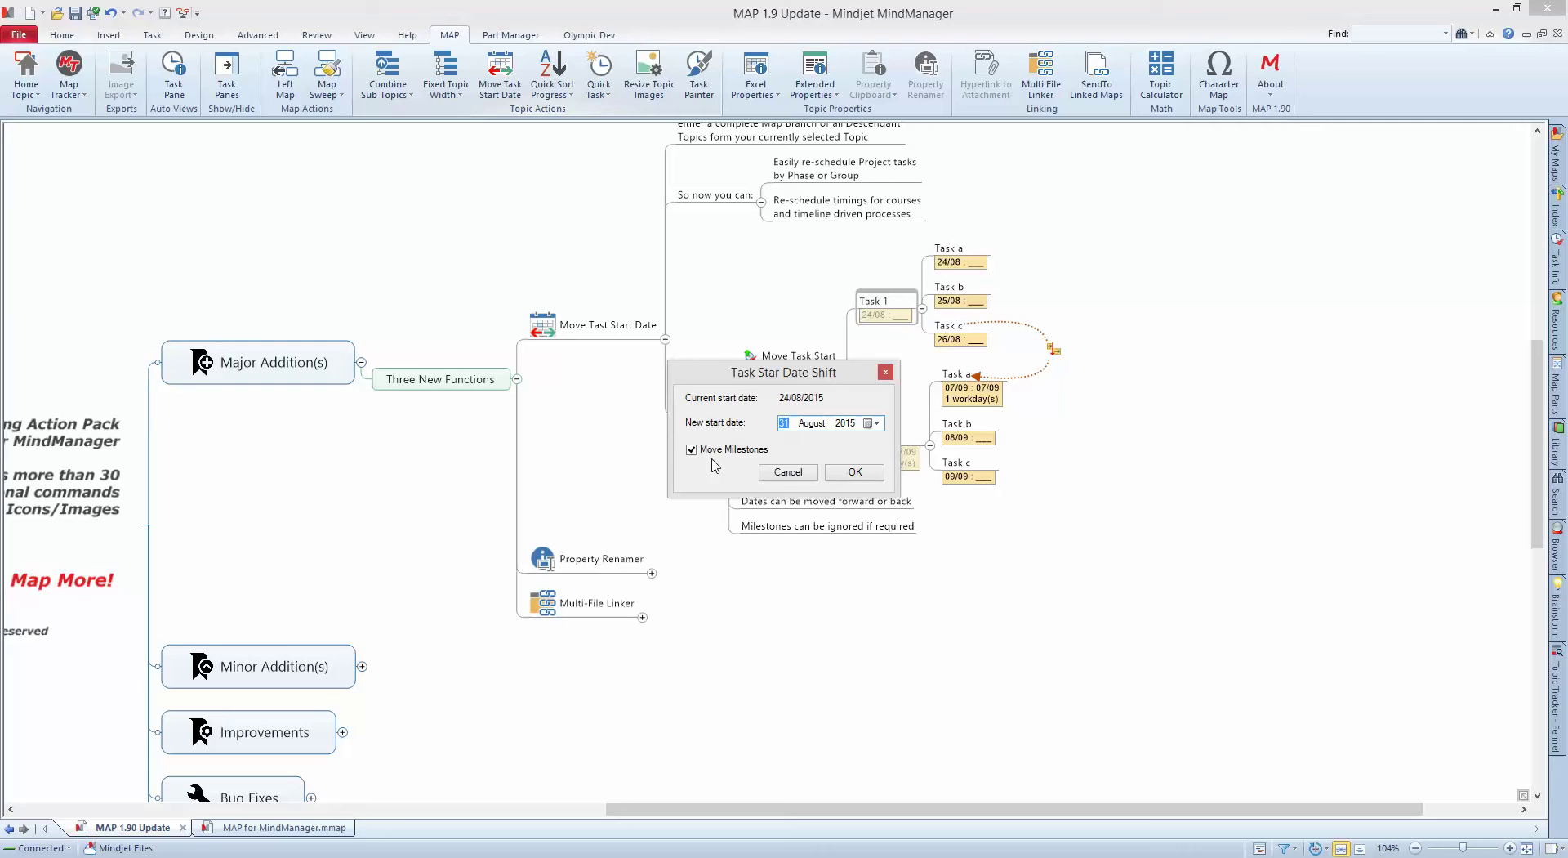
left_click(855, 473)
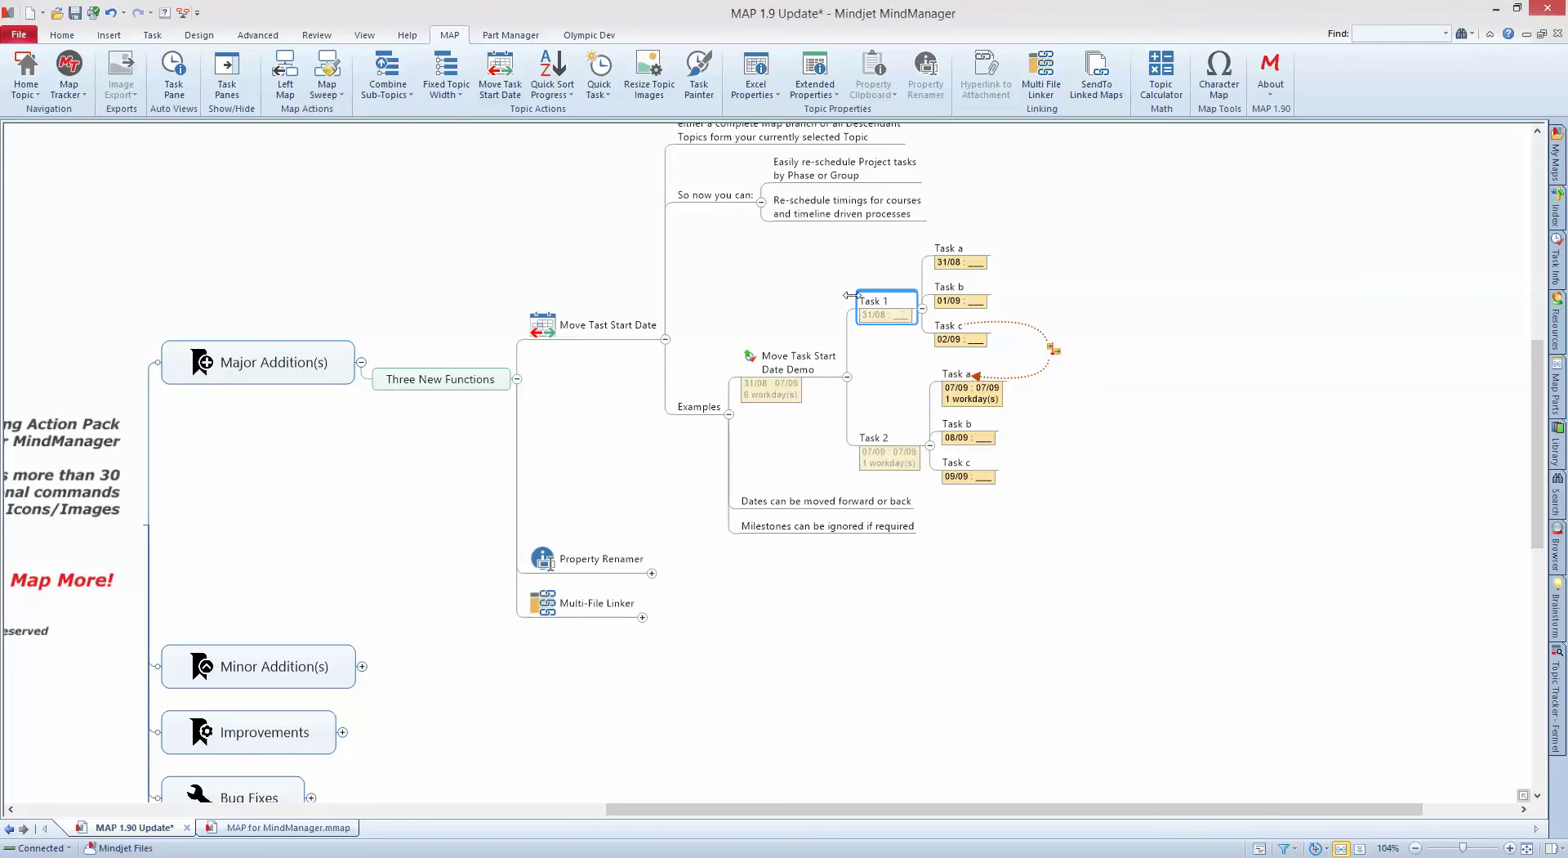
Move the start date of the whole Move Task Start Date Demo branch to 24 August 2015, including milestones.
left_click(793, 363)
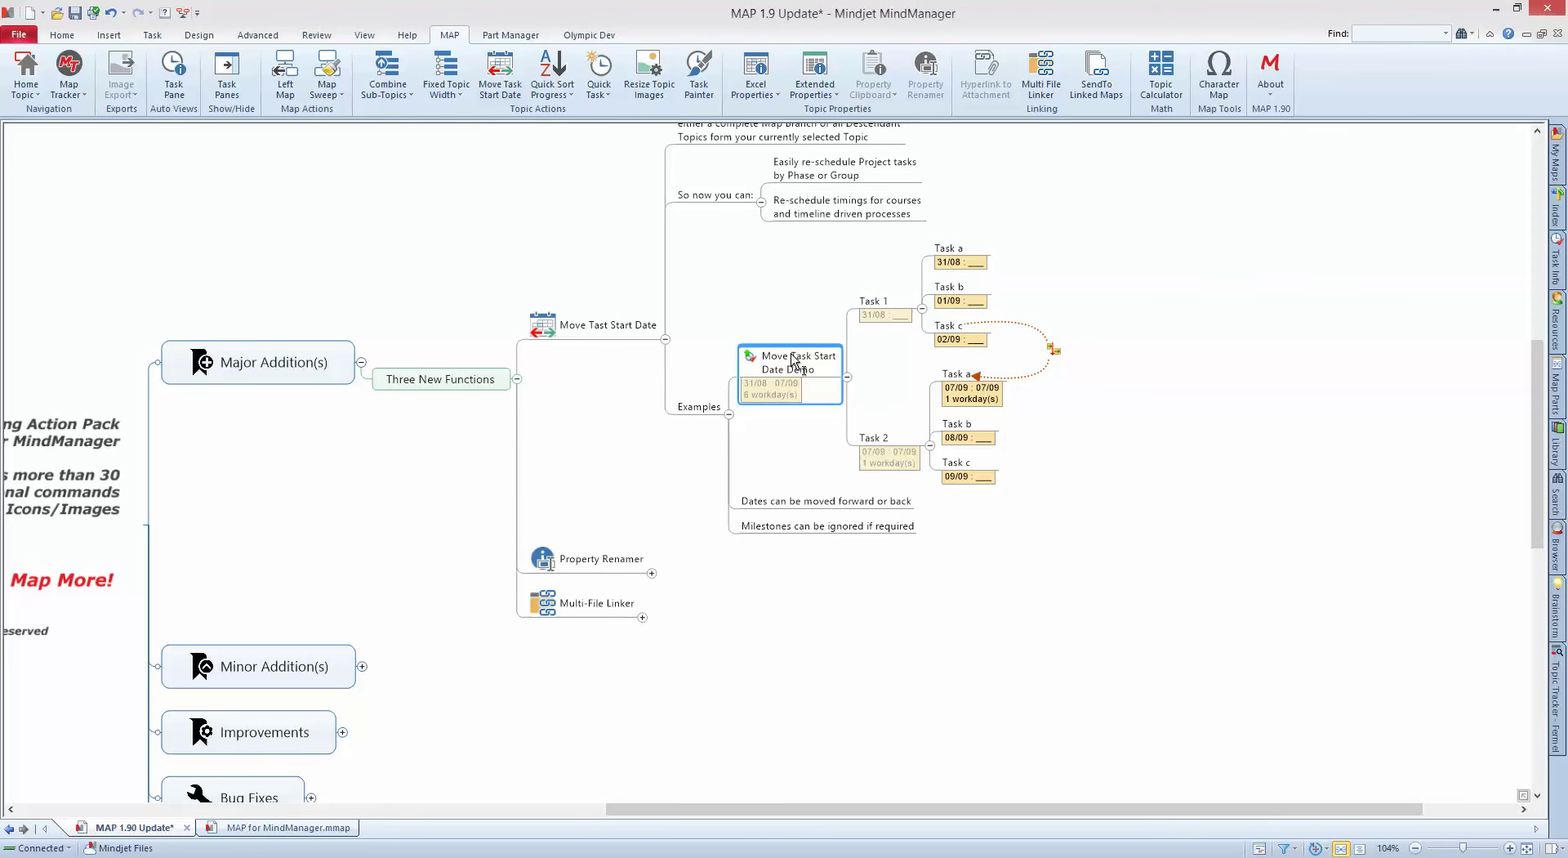
left_click(507, 88)
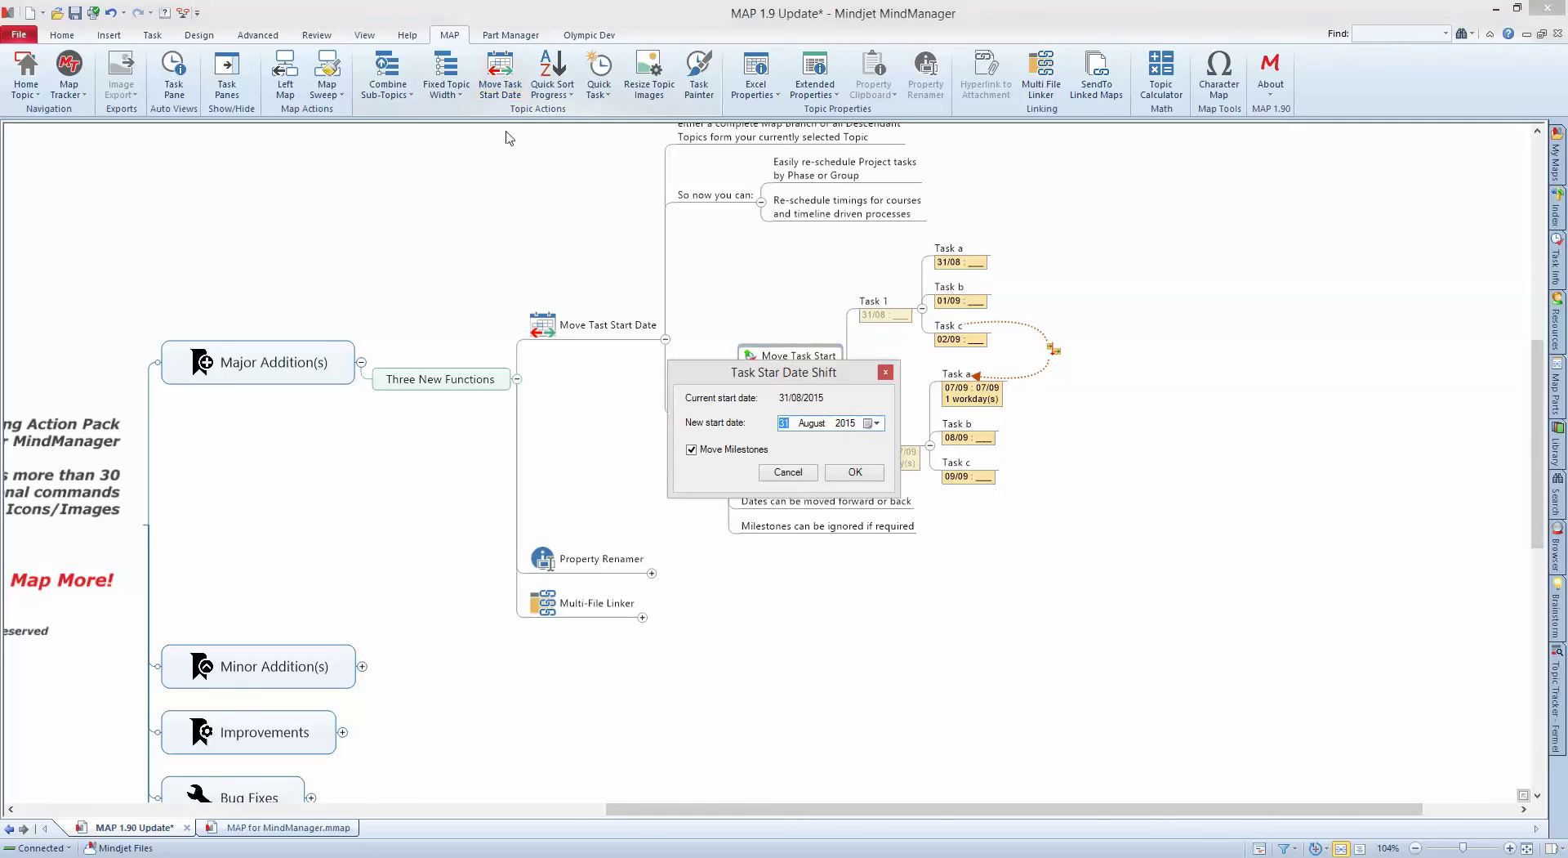
left_click(870, 423)
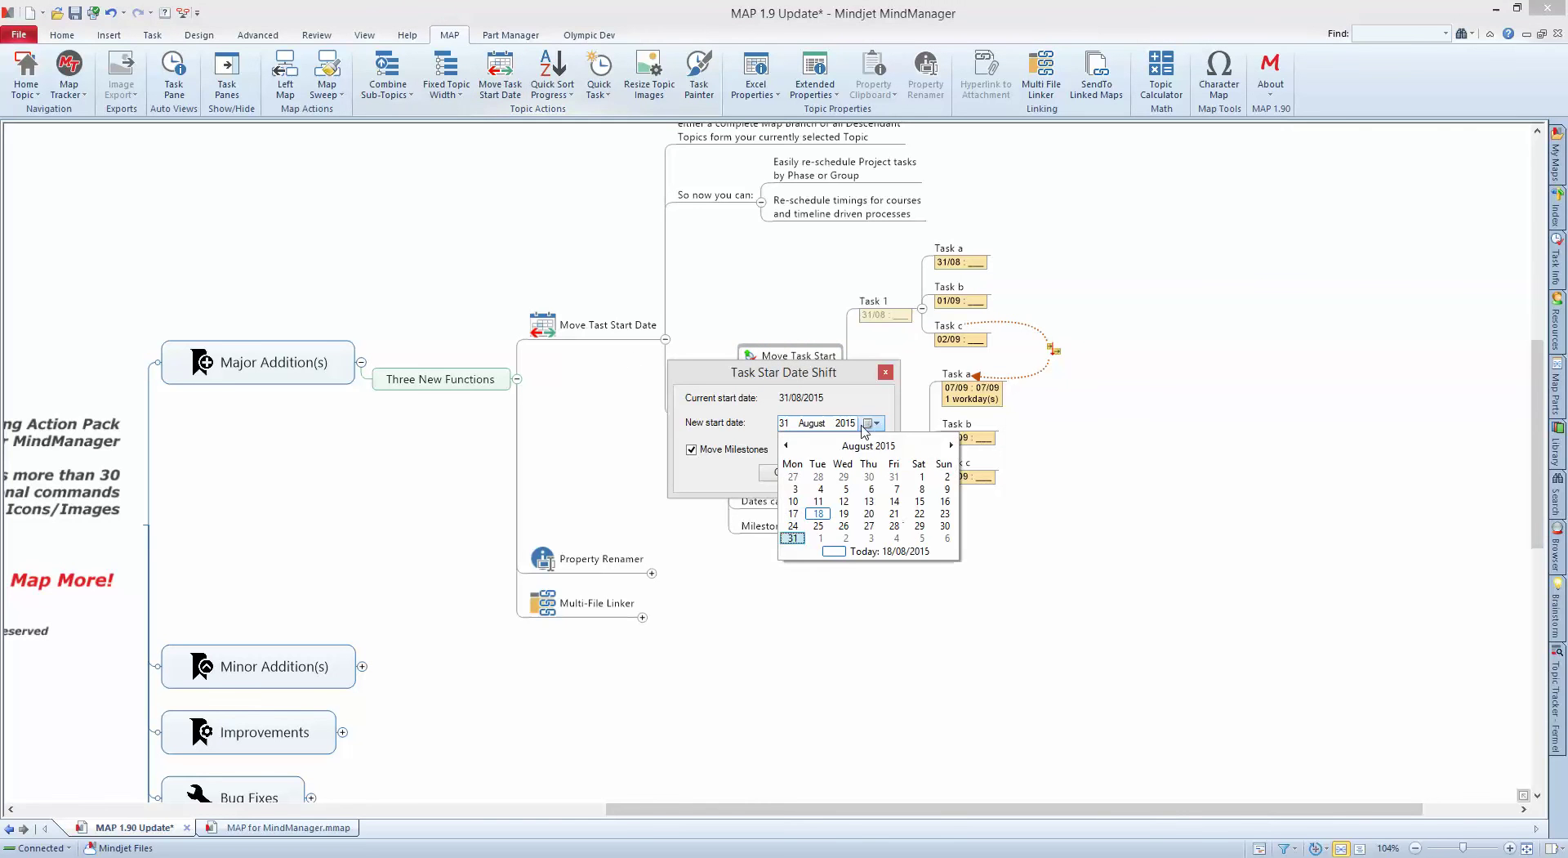
left_click(793, 526)
left_click(852, 473)
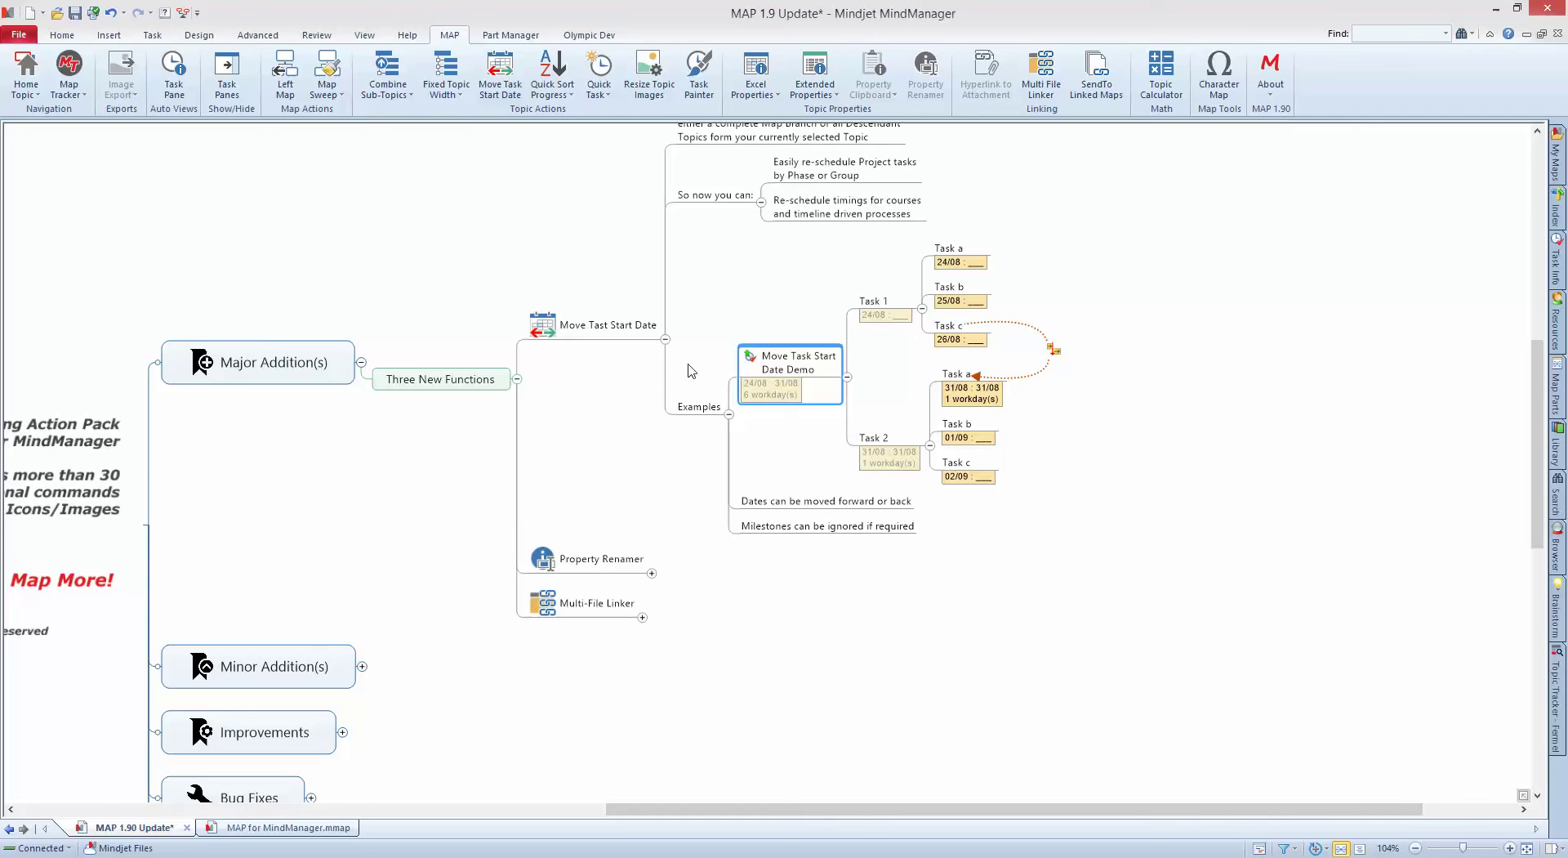
Collapse the Move Tast Start Date branch and expand Property Renamer down to the Sales by Region example.
left_click(665, 339)
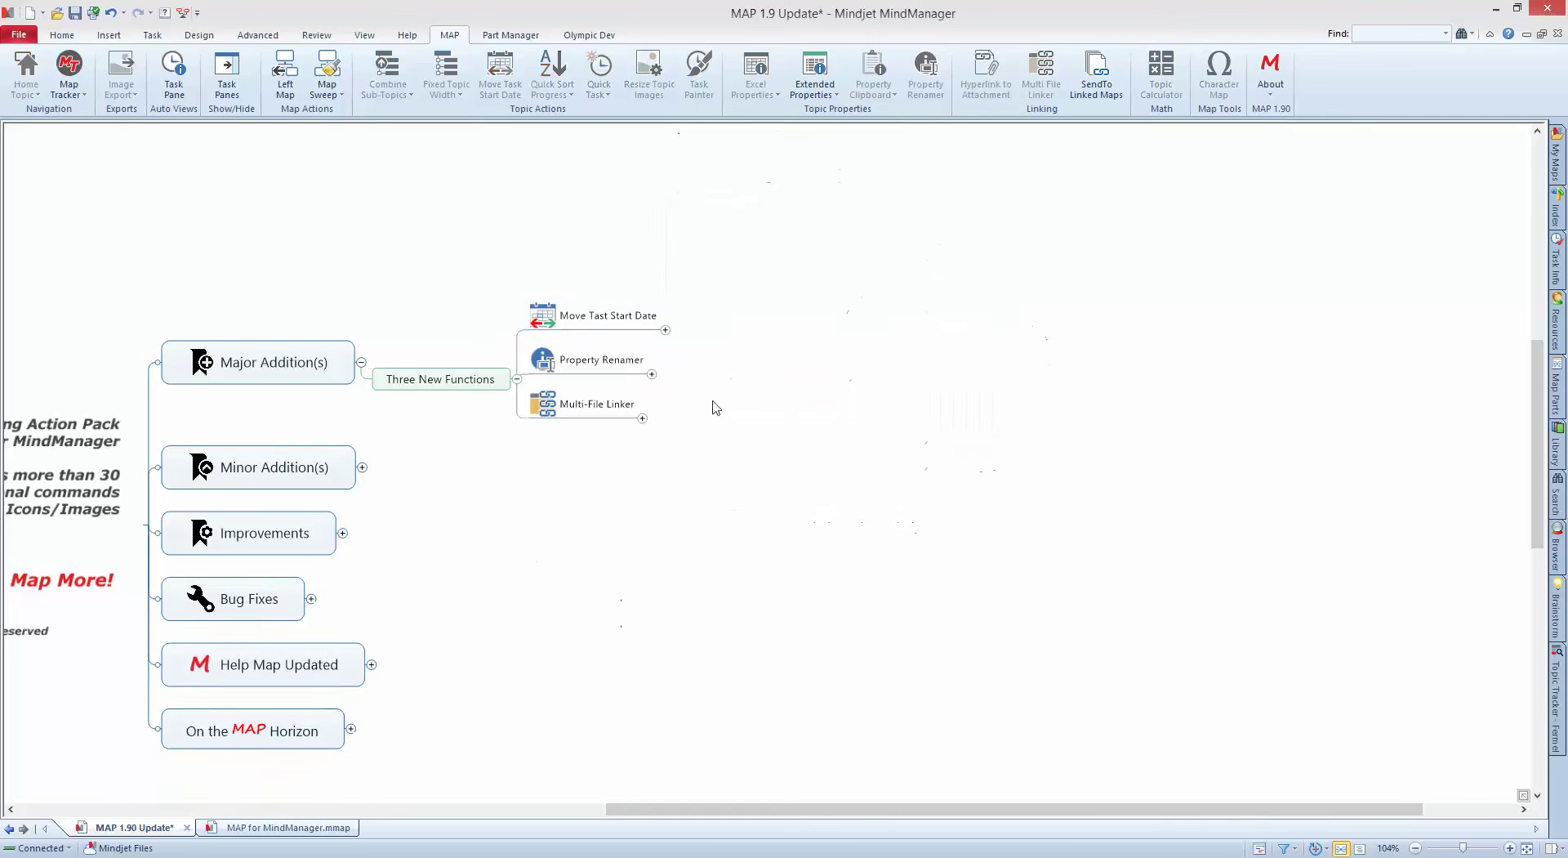
left_click(652, 379)
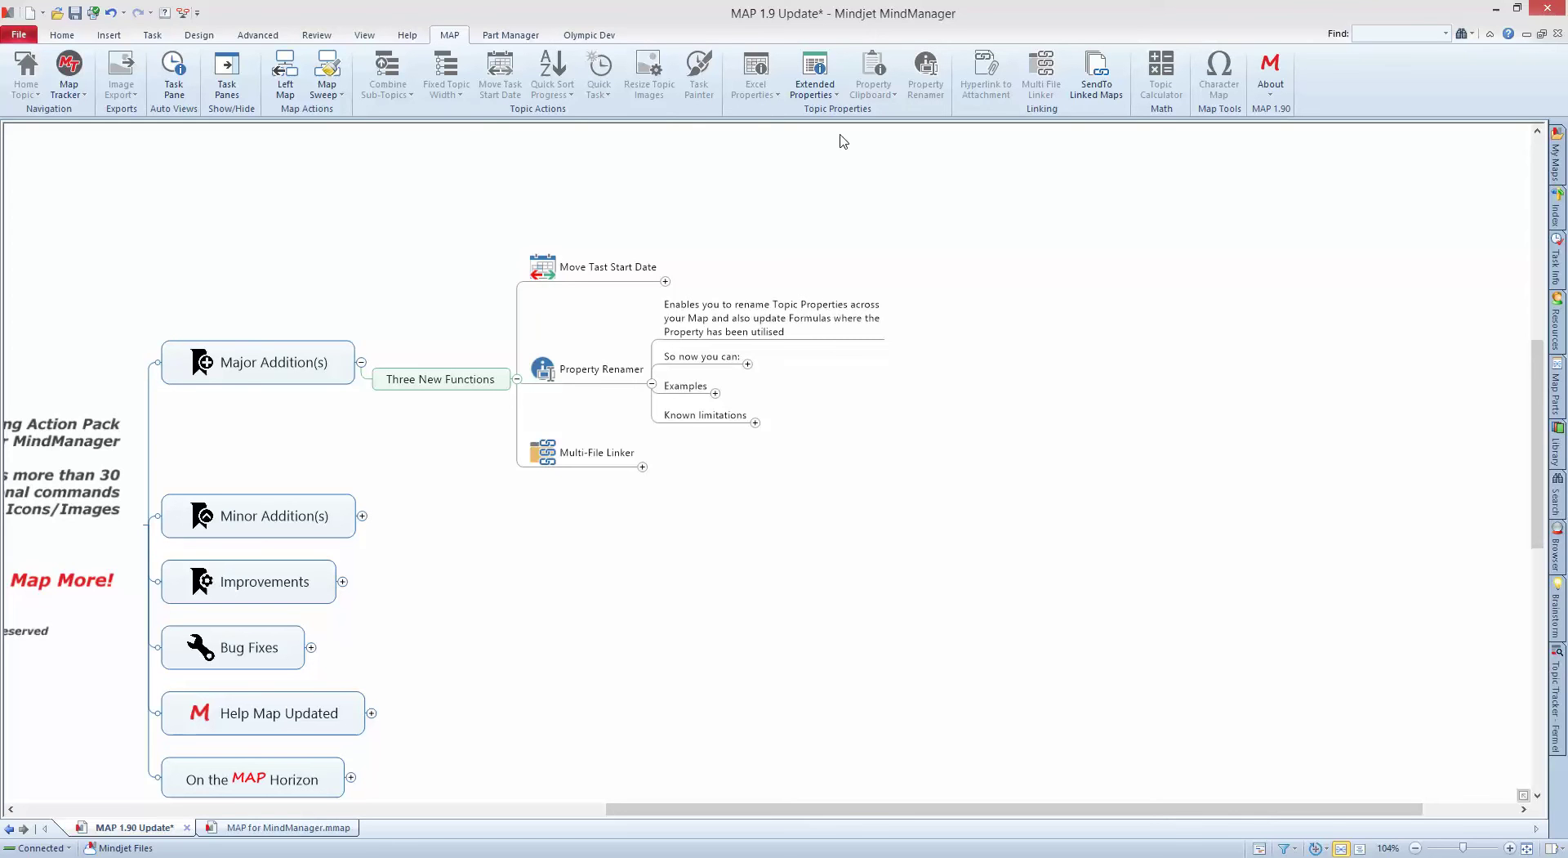
left_click(748, 363)
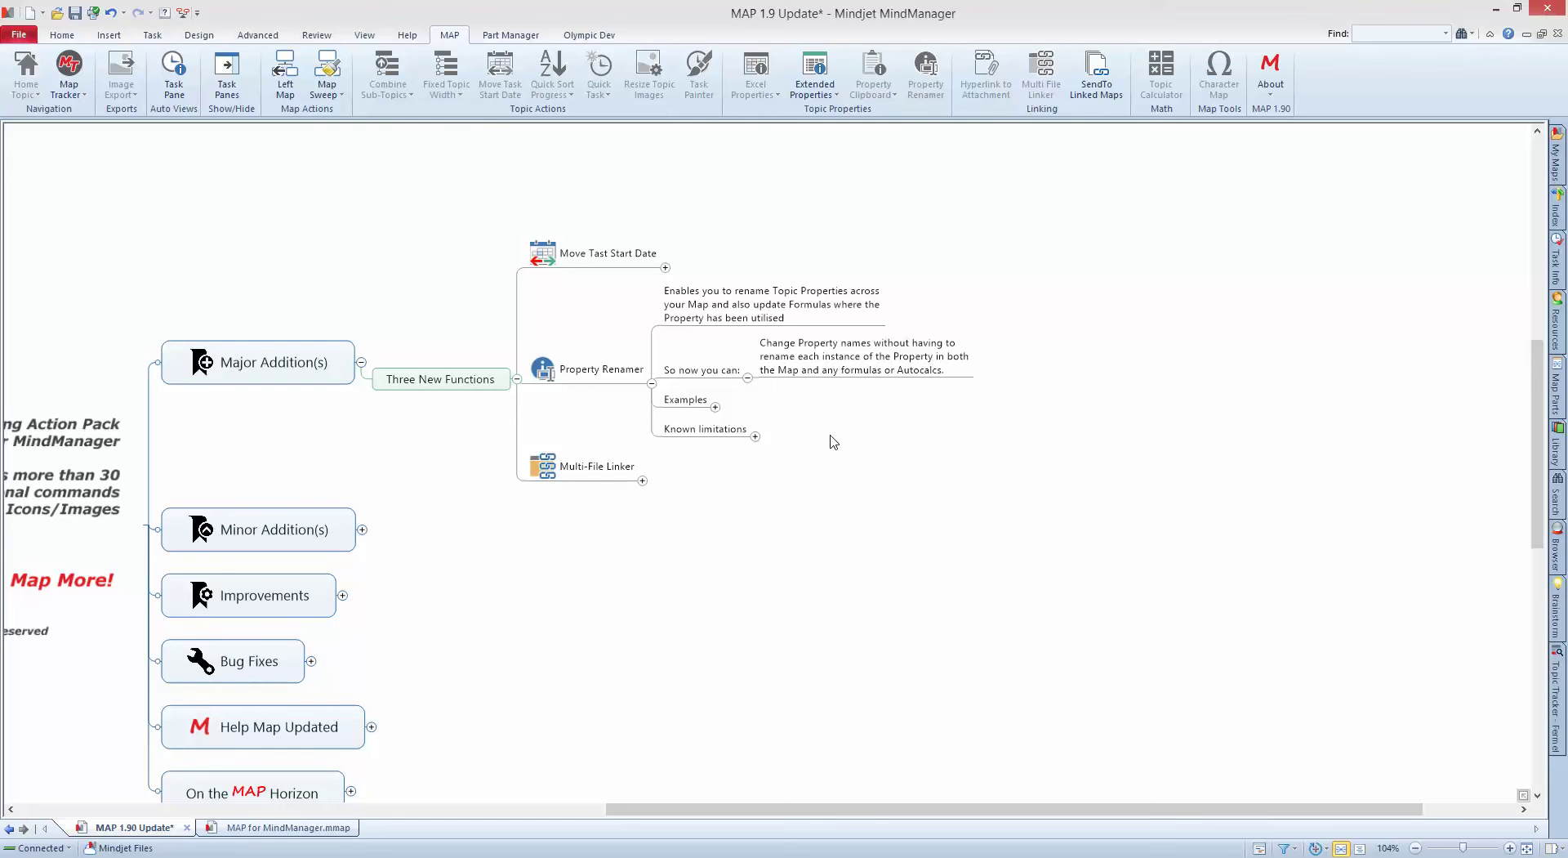
left_click(715, 407)
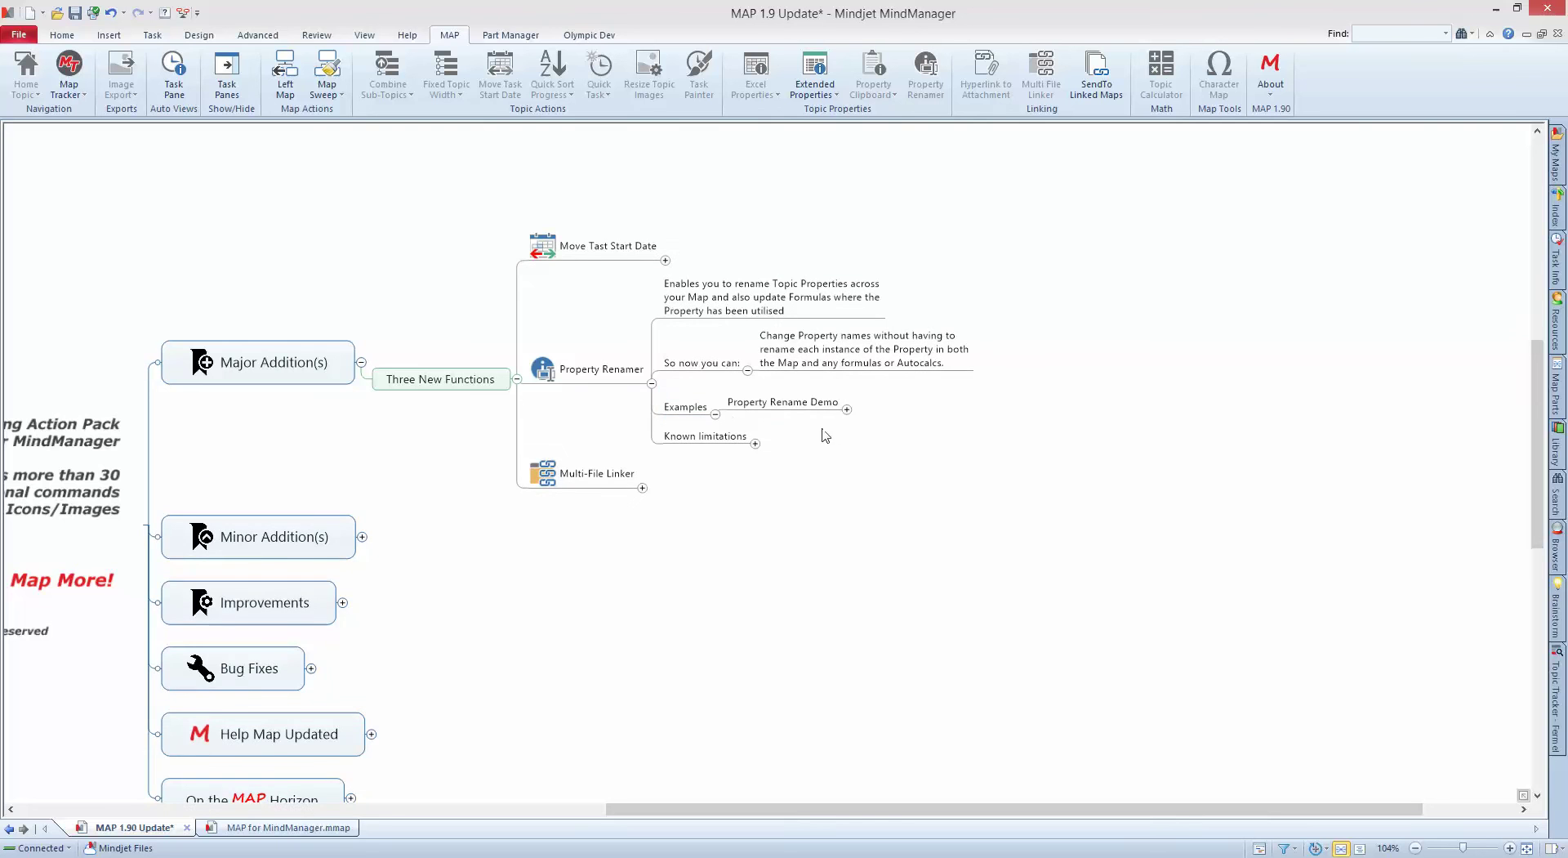
left_click(846, 410)
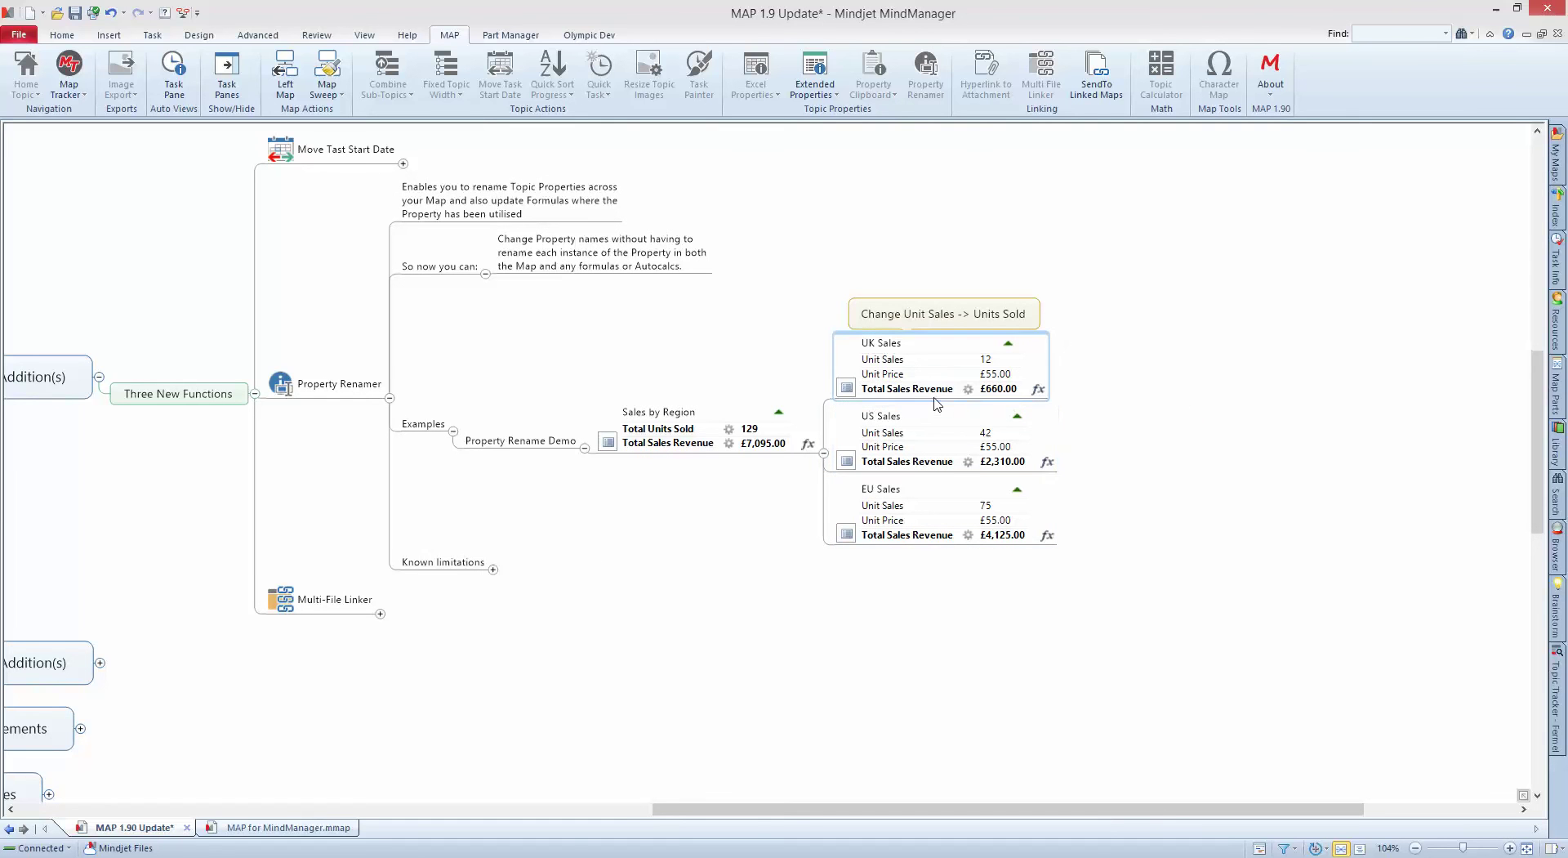
mouse_move(915, 400)
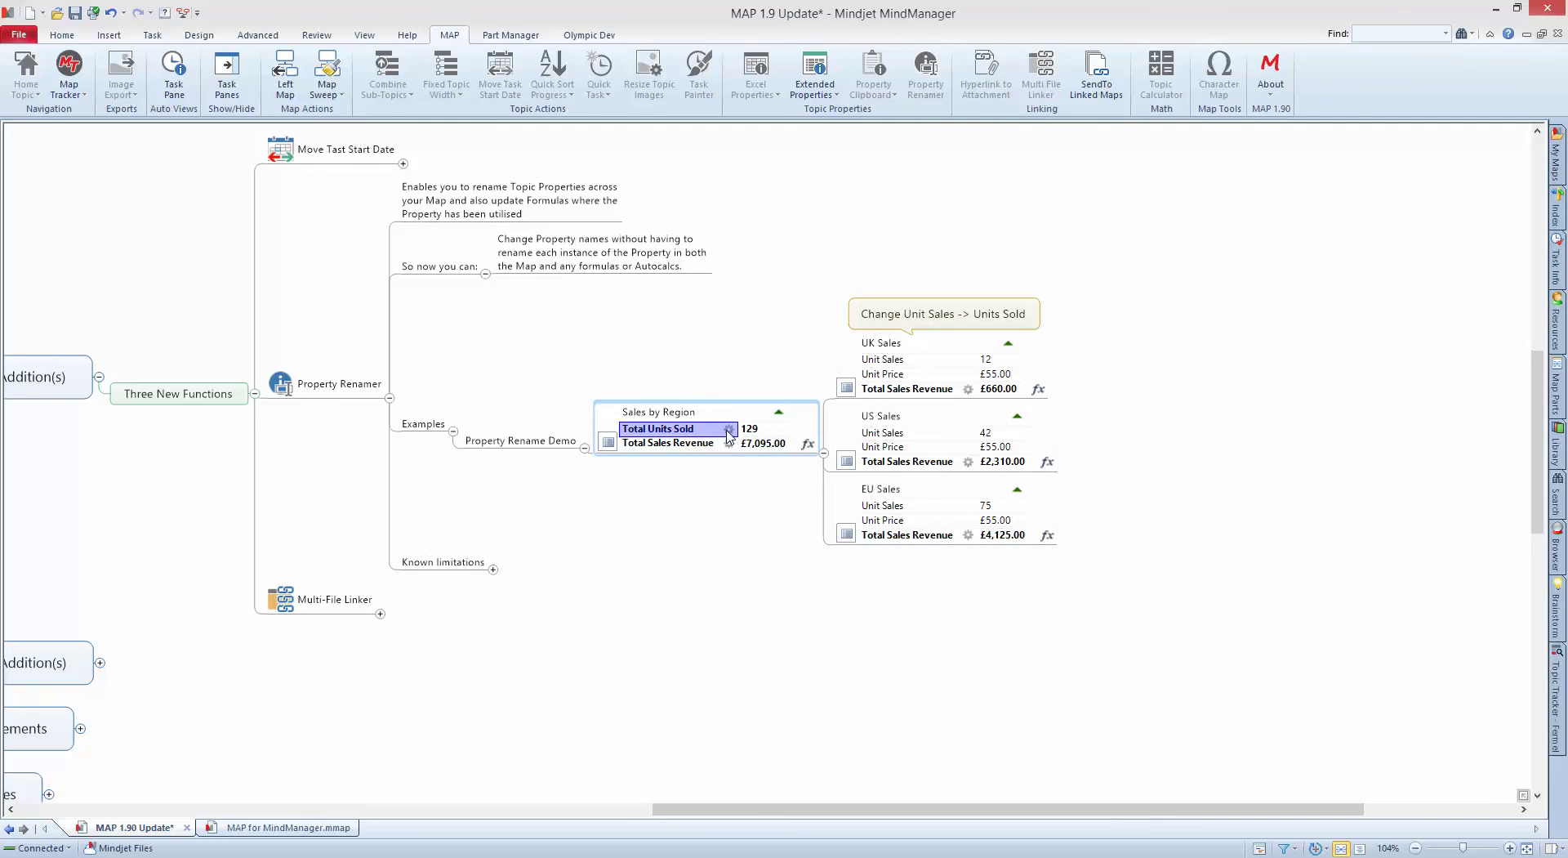
mouse_move(731, 436)
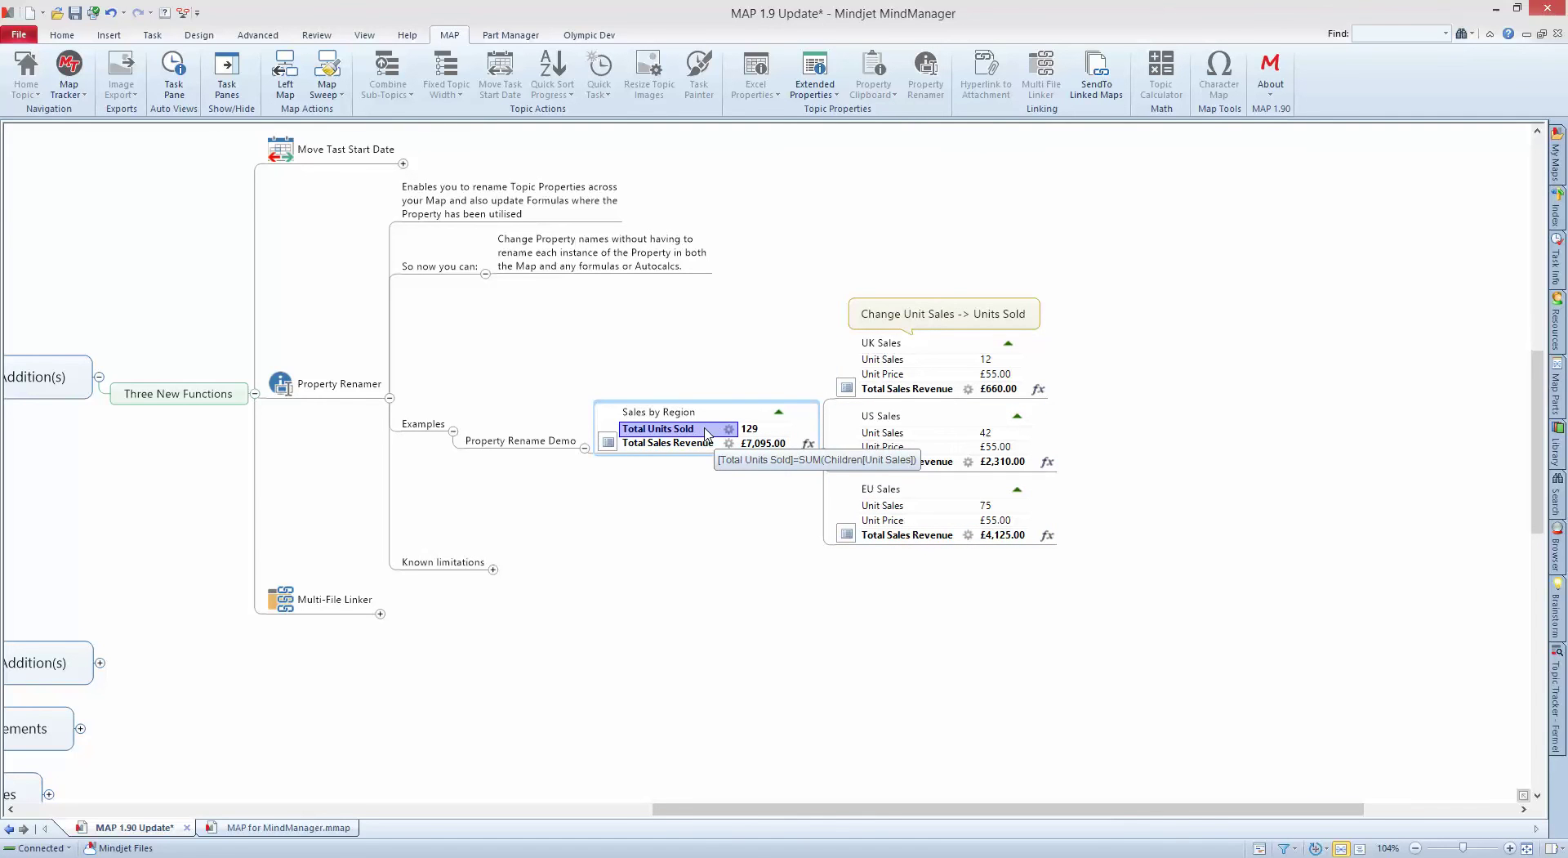
Use Property Renamer on the UK Sales topic to rename the Unit Sales property to Units Sold, including in formulas.
left_click(891, 359)
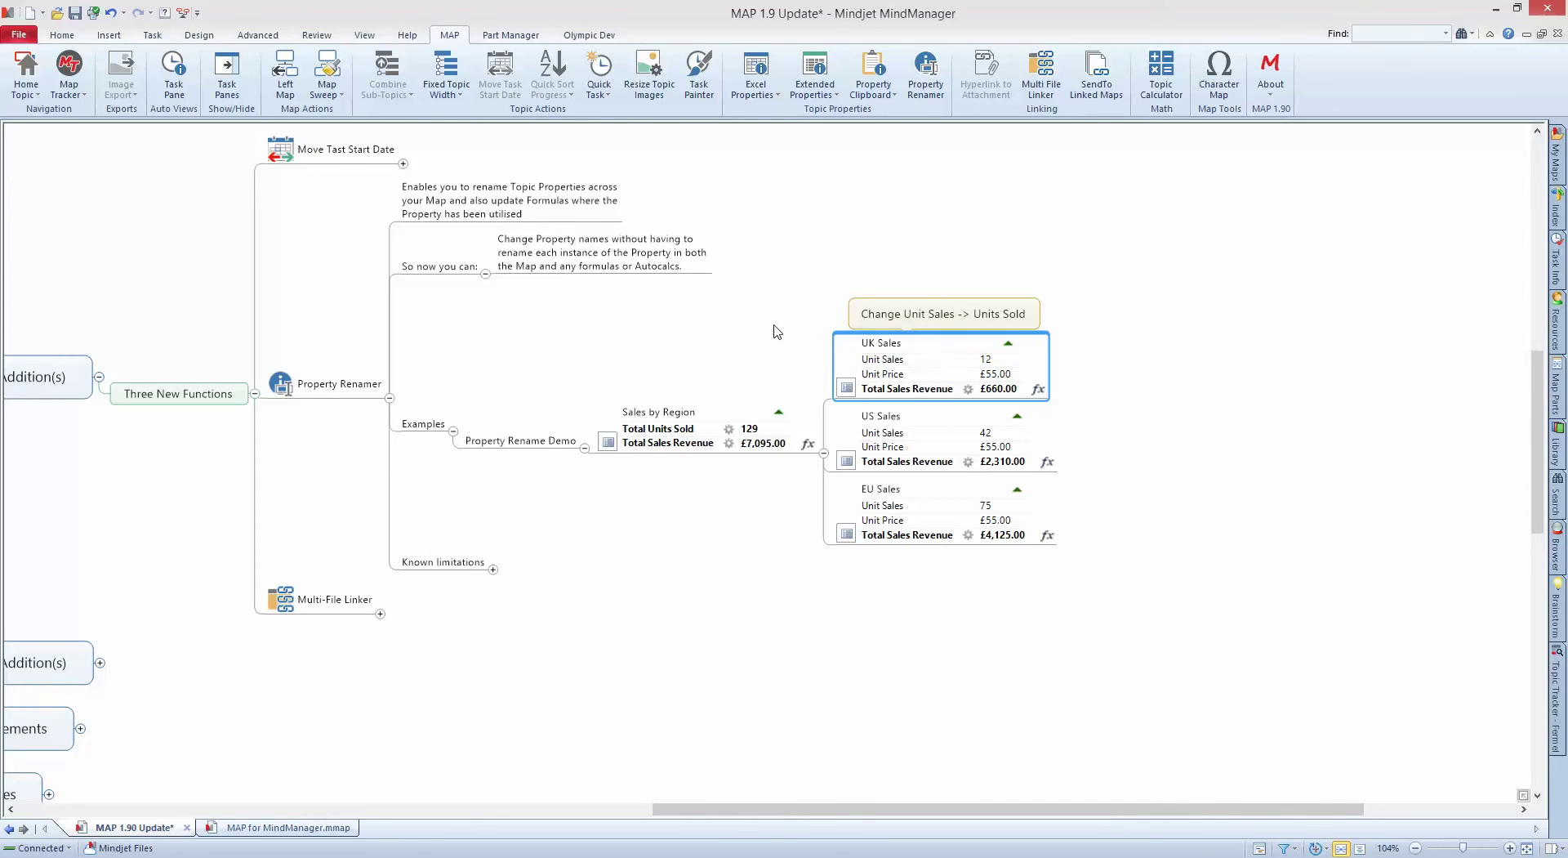
left_click(928, 76)
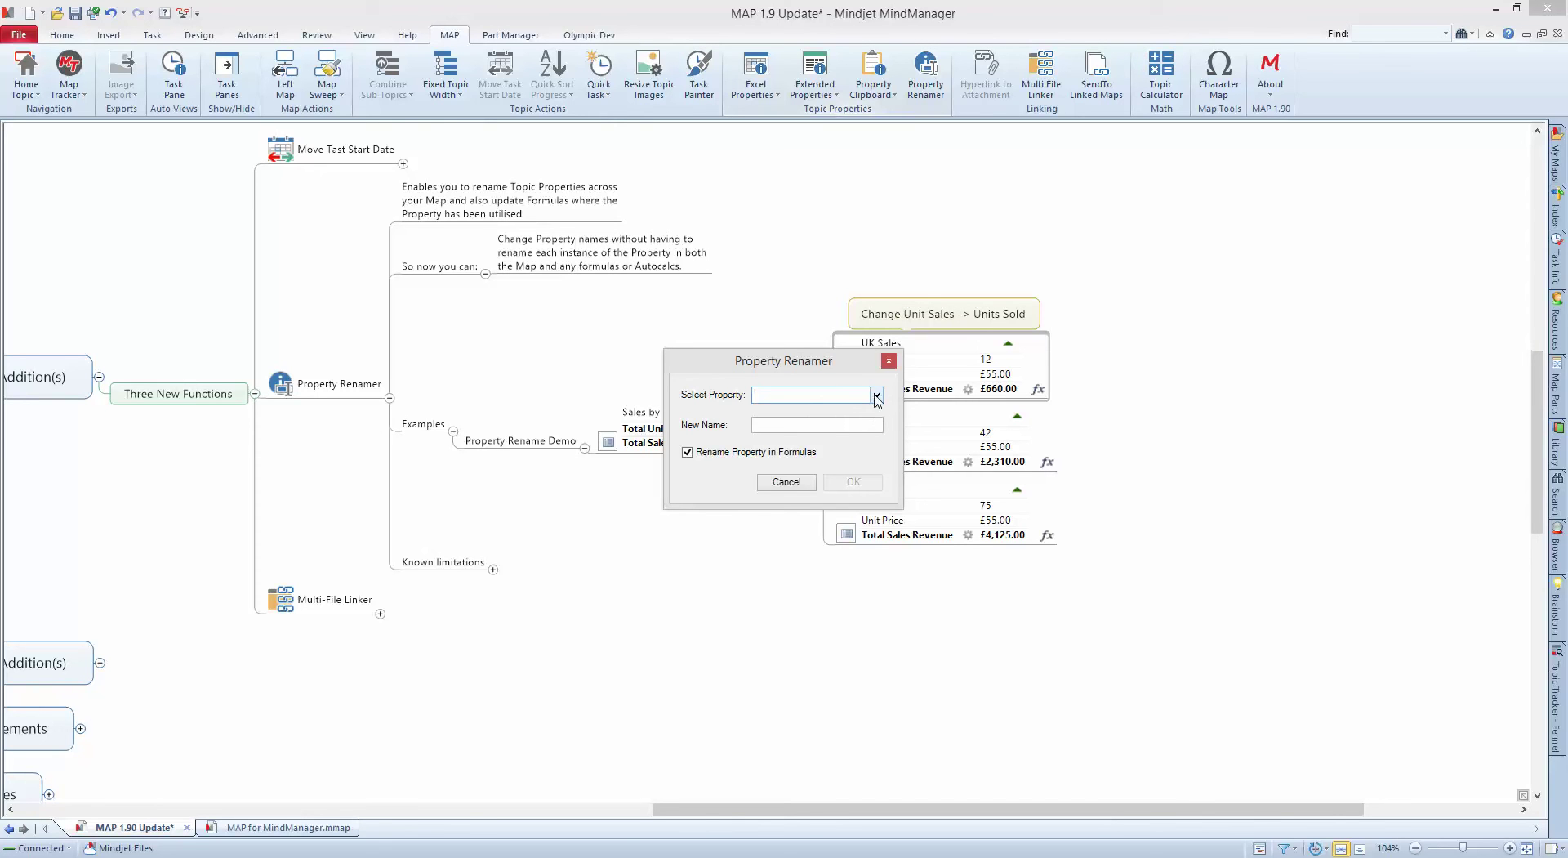
left_click(876, 396)
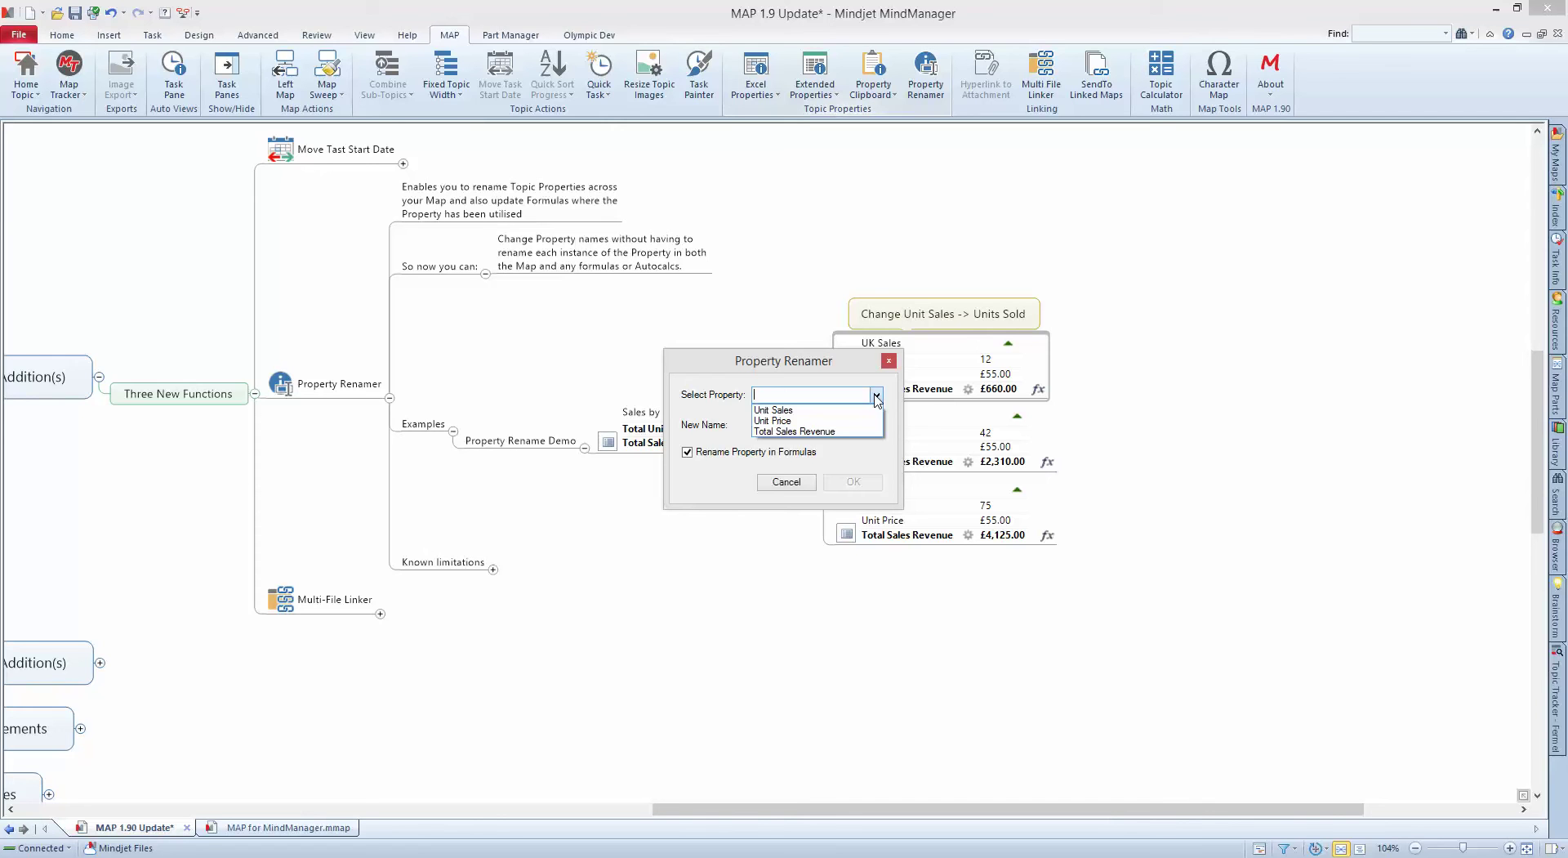
left_click(803, 409)
left_click(788, 425)
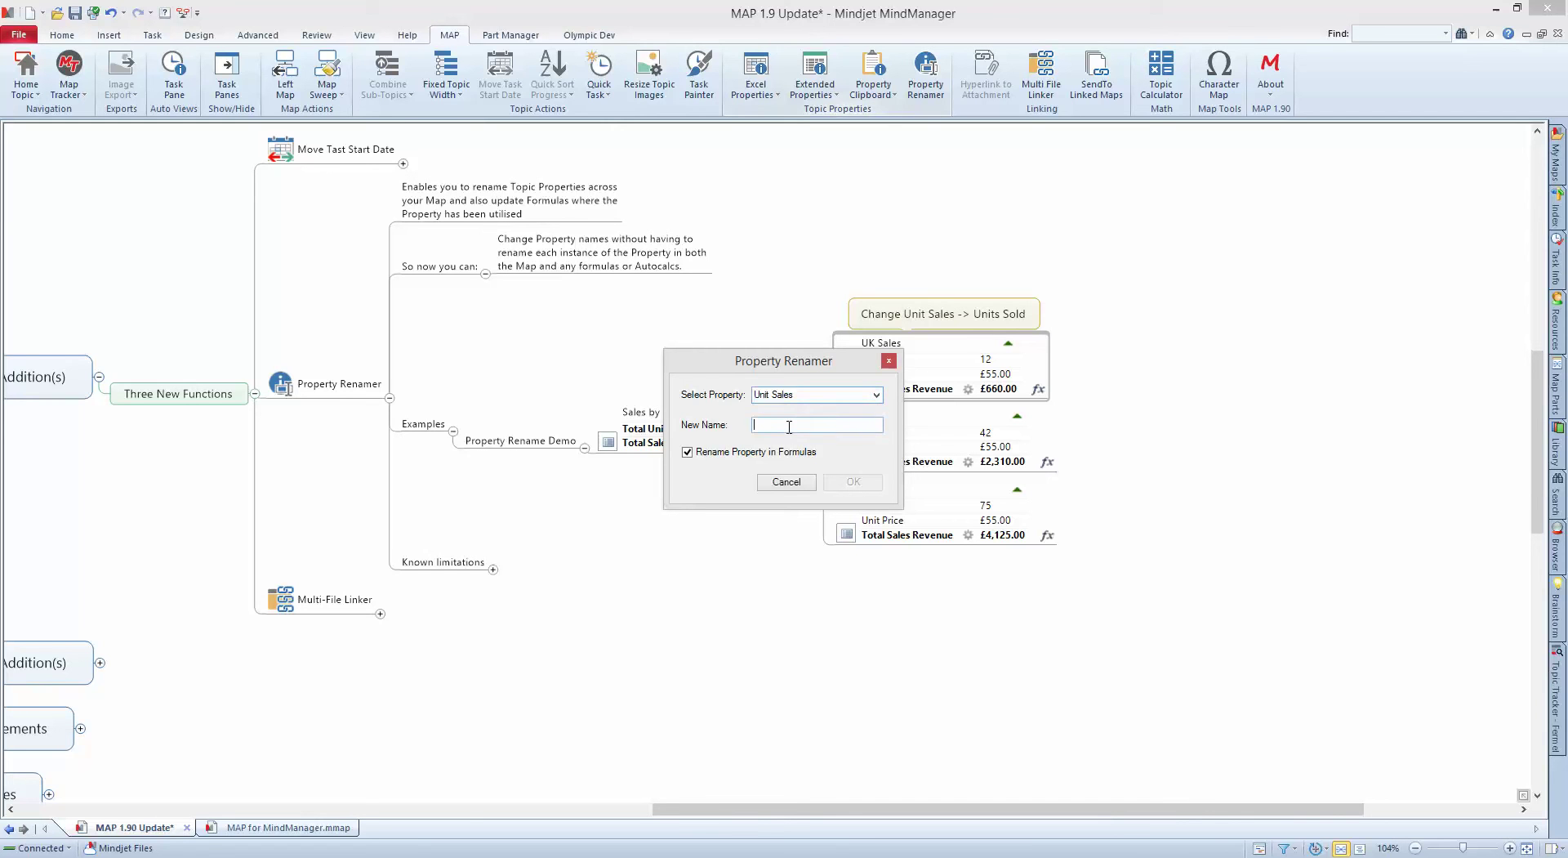
type("U")
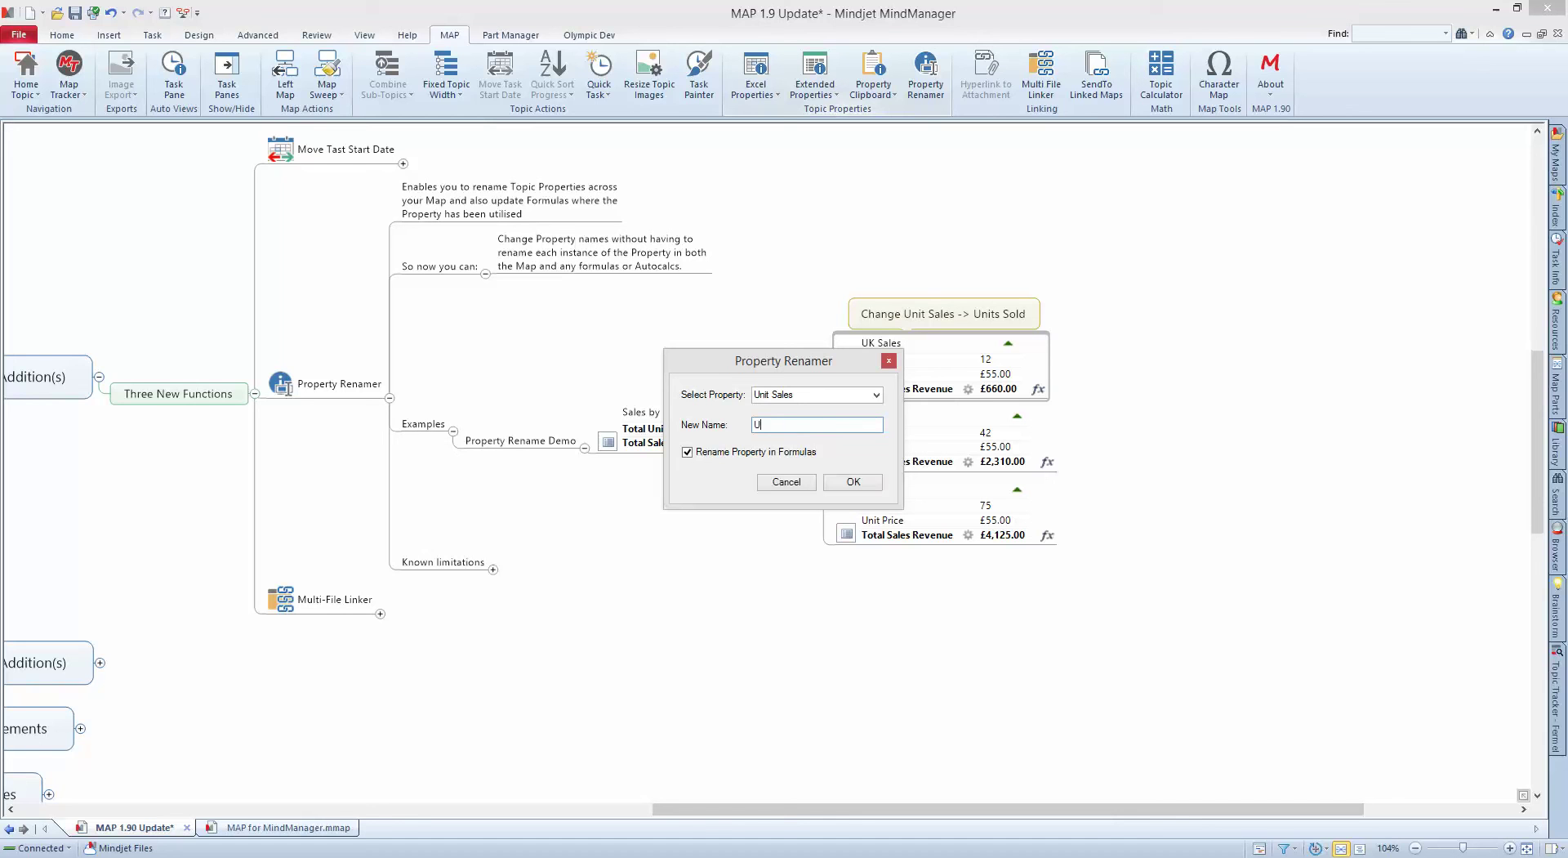
type("nits Soldold")
left_click(849, 483)
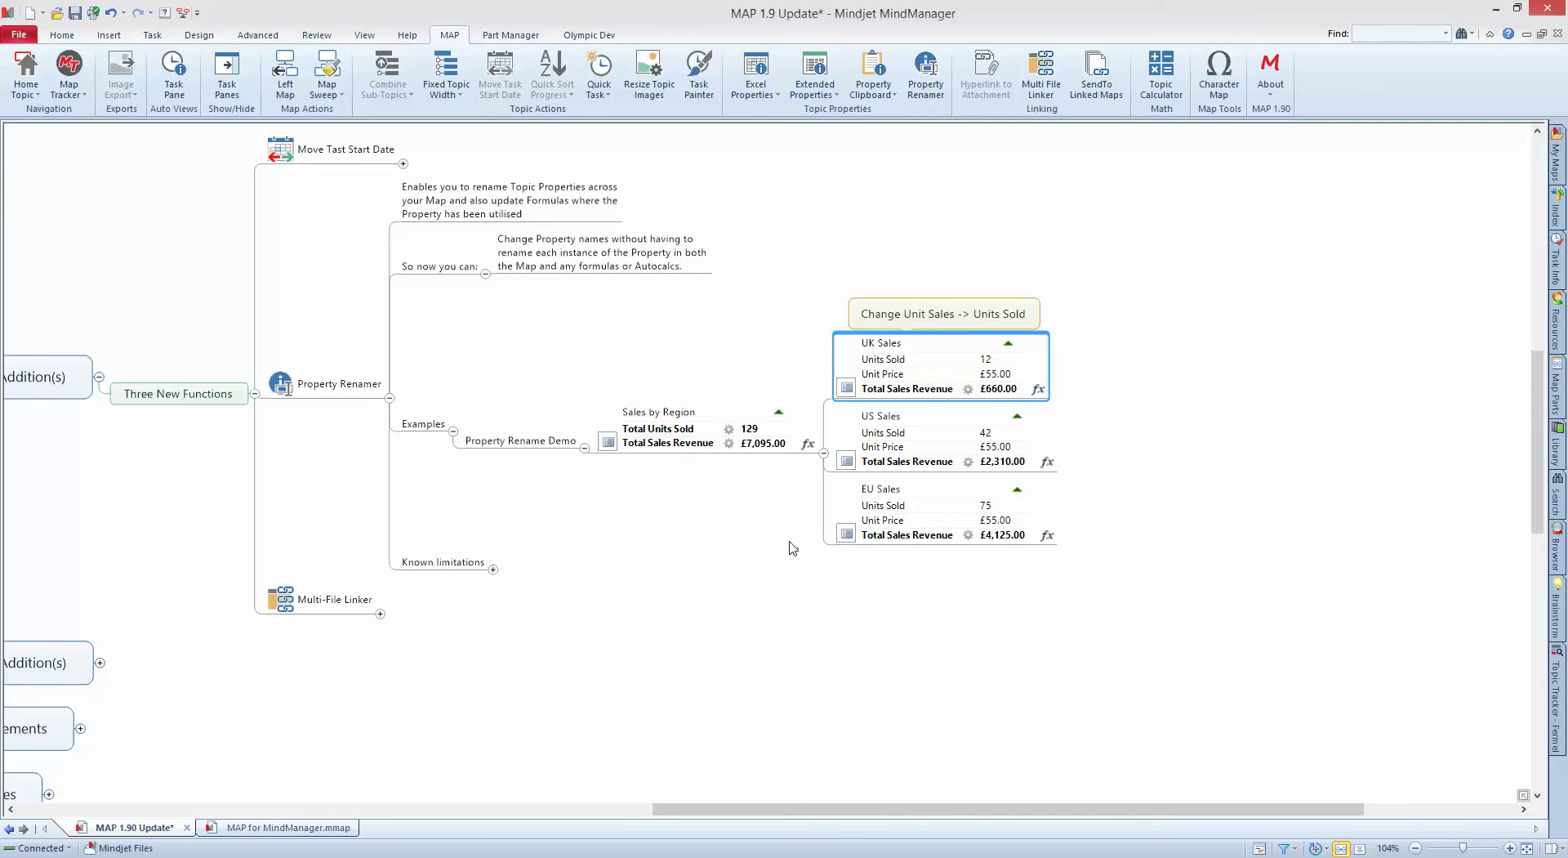
Review the Known limitations of Property Renamer and collapse that function's branch.
left_click(492, 569)
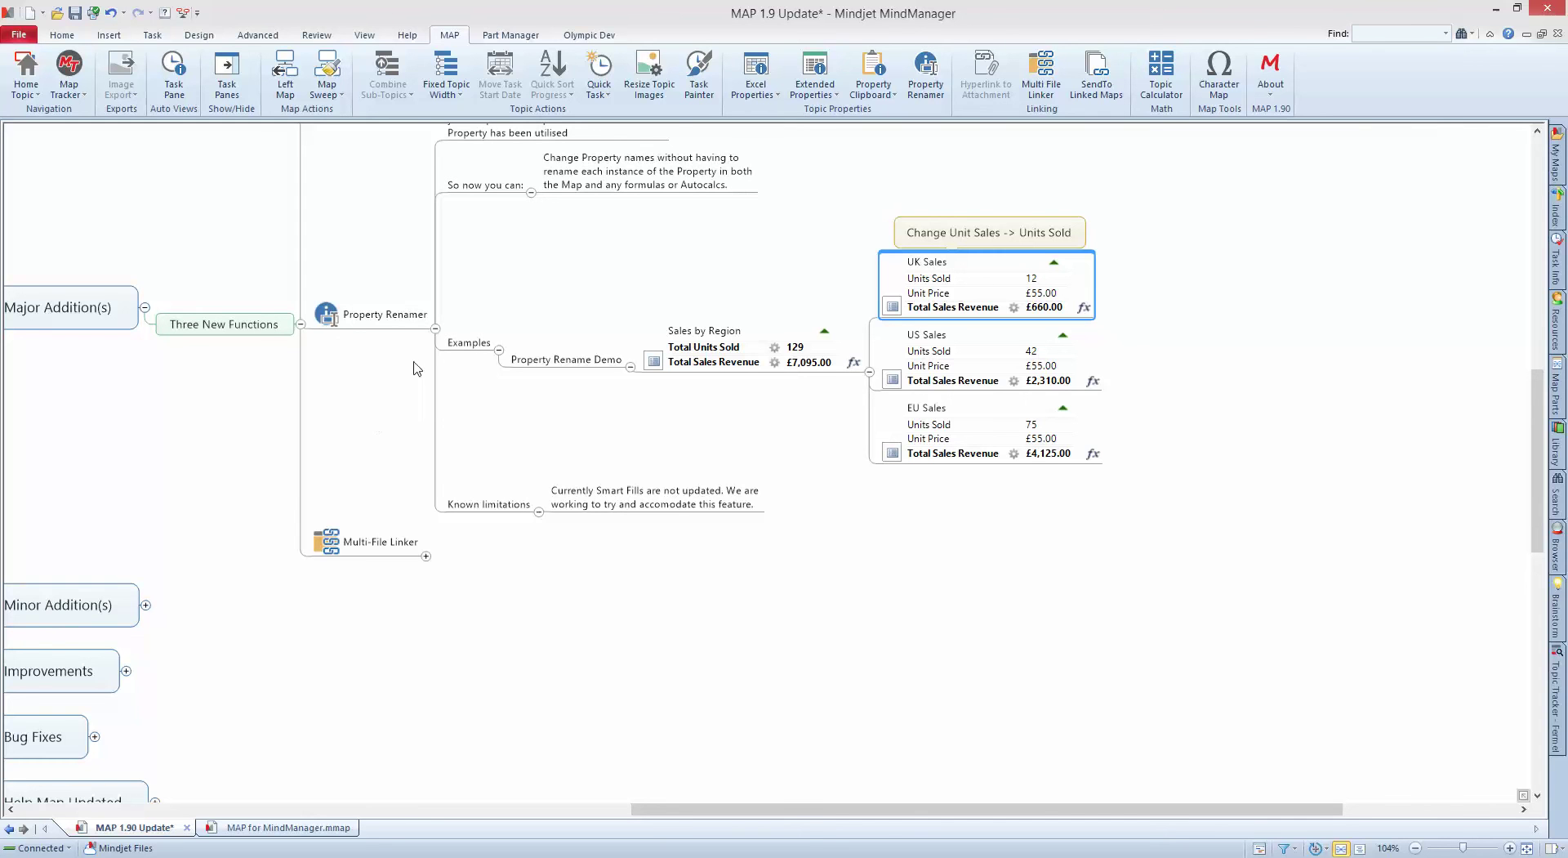
left_click(435, 328)
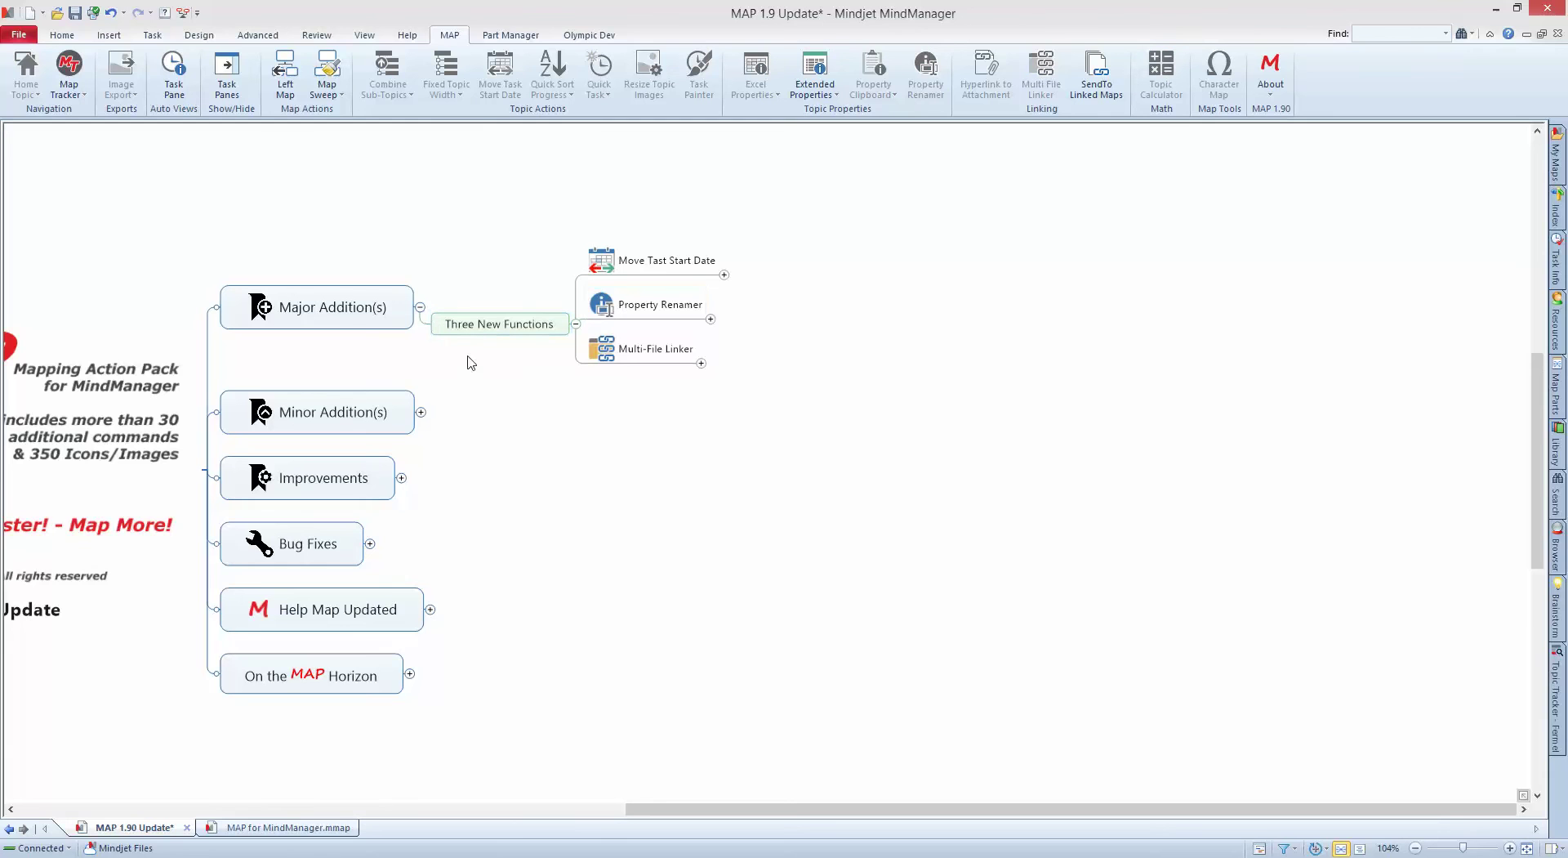
Expand the Multi-File Linker branch with its So now you can and Examples subtopics down to the Demo Links examples.
scroll(653, 421, "down", 1)
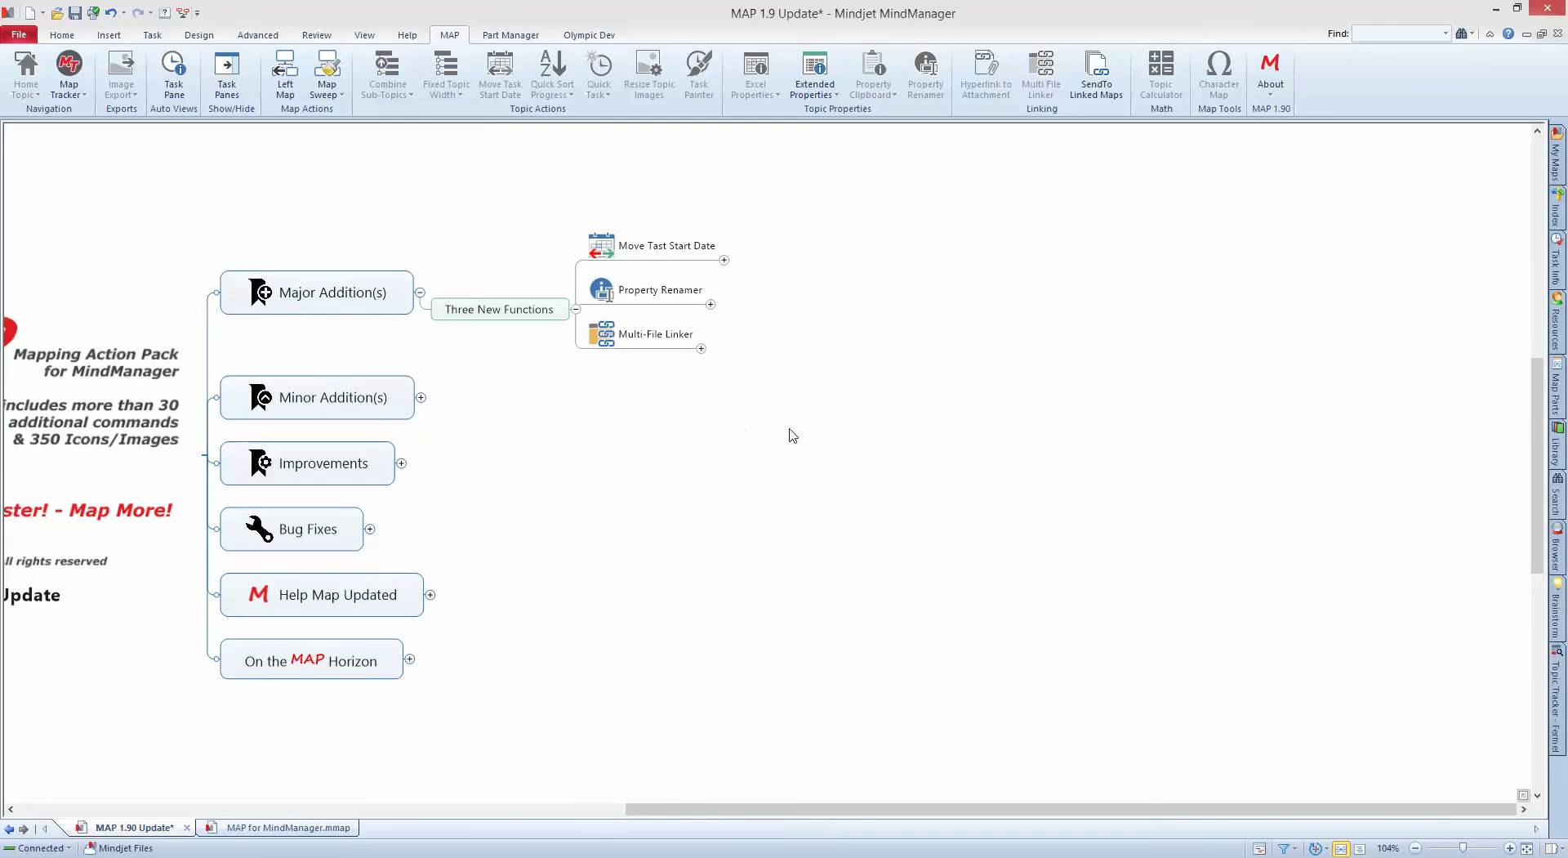
left_click(700, 349)
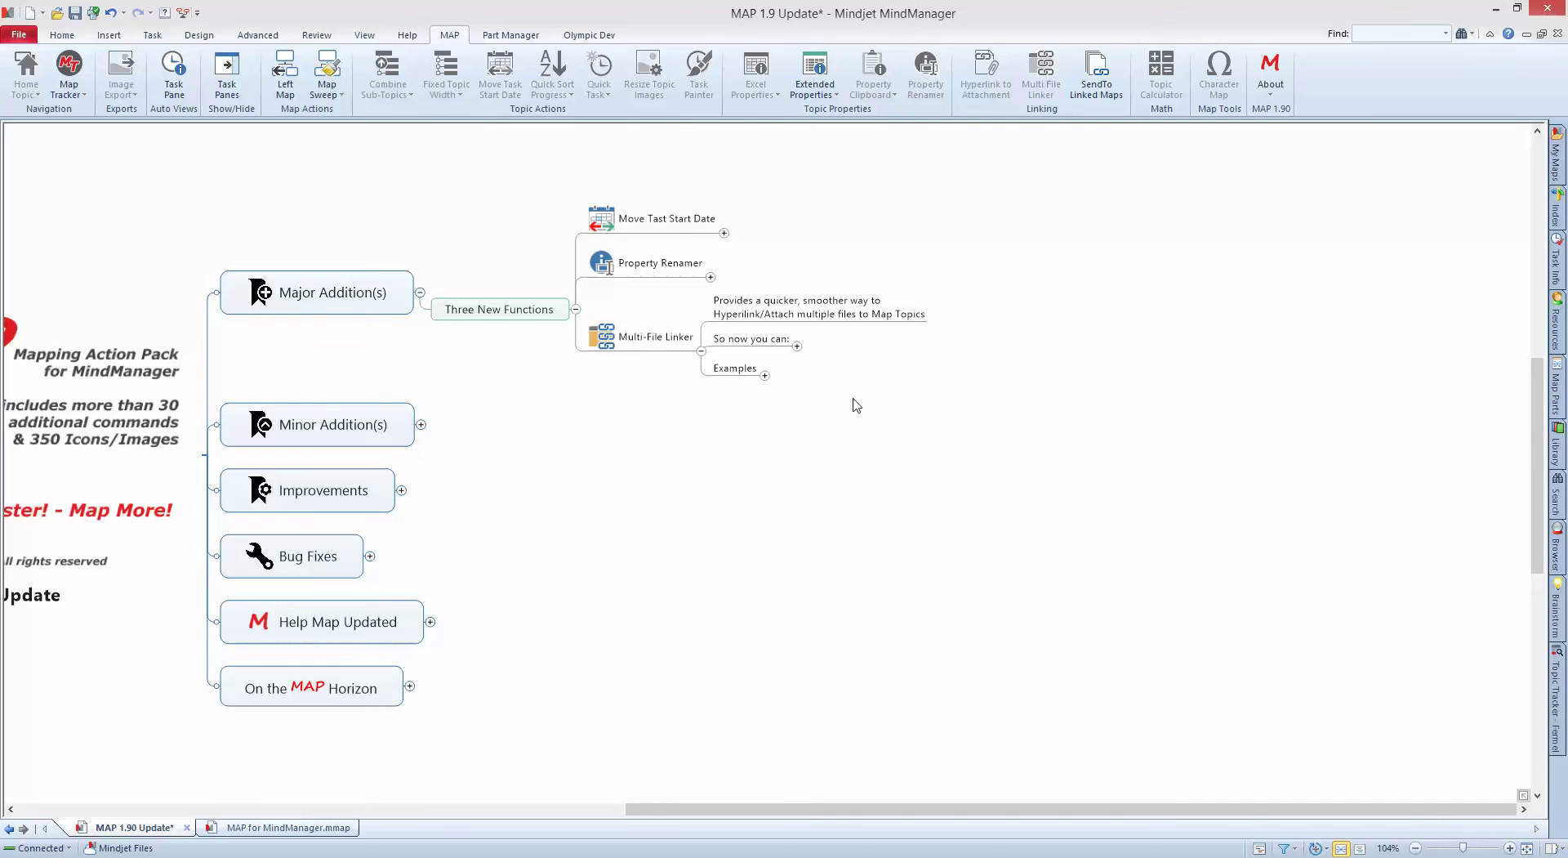
left_click(797, 345)
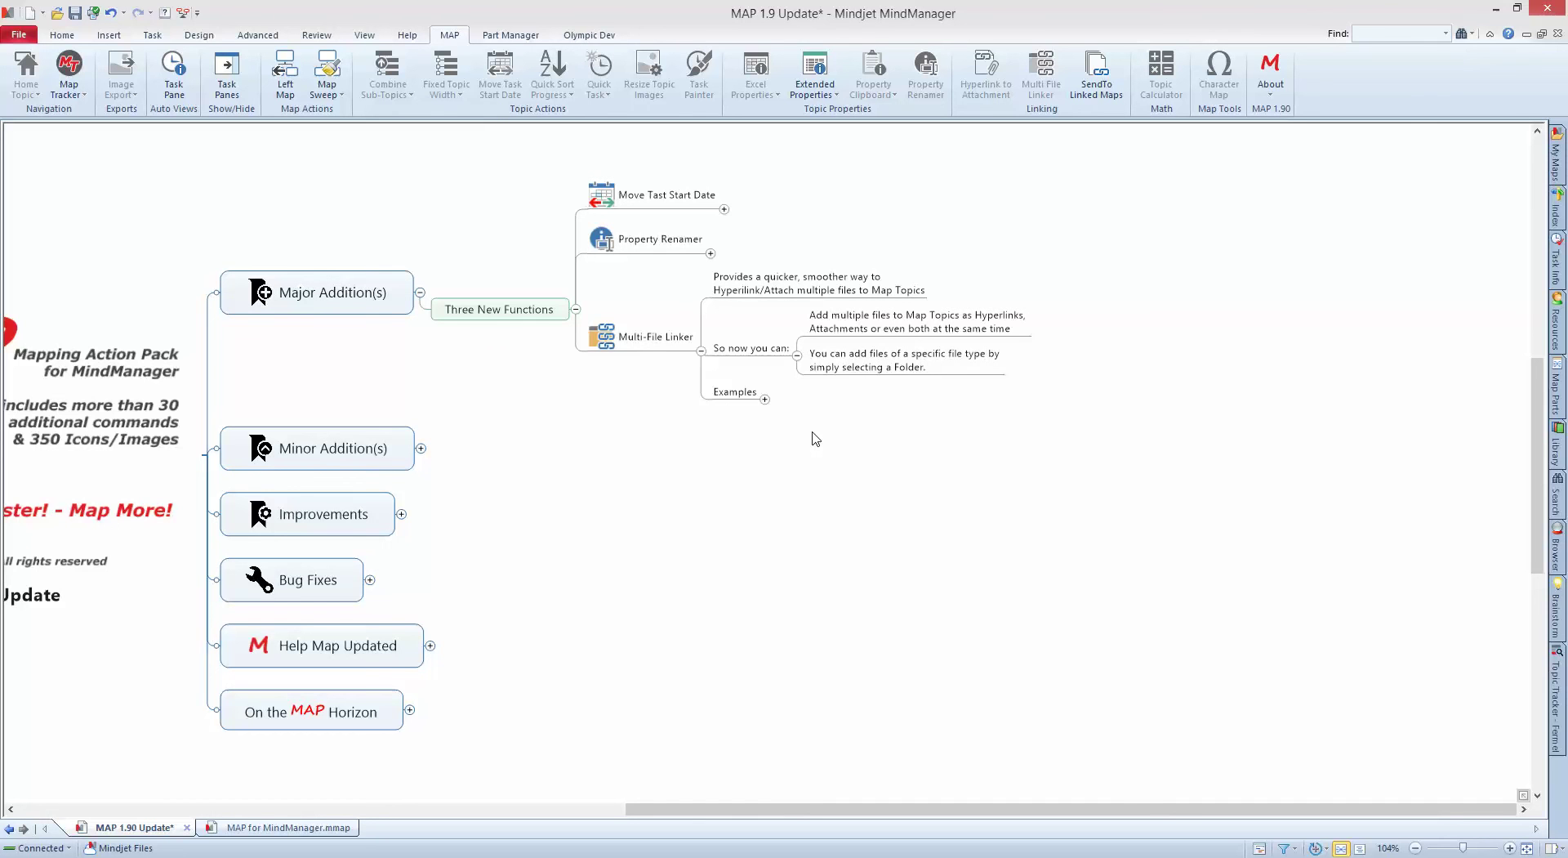
left_click(765, 398)
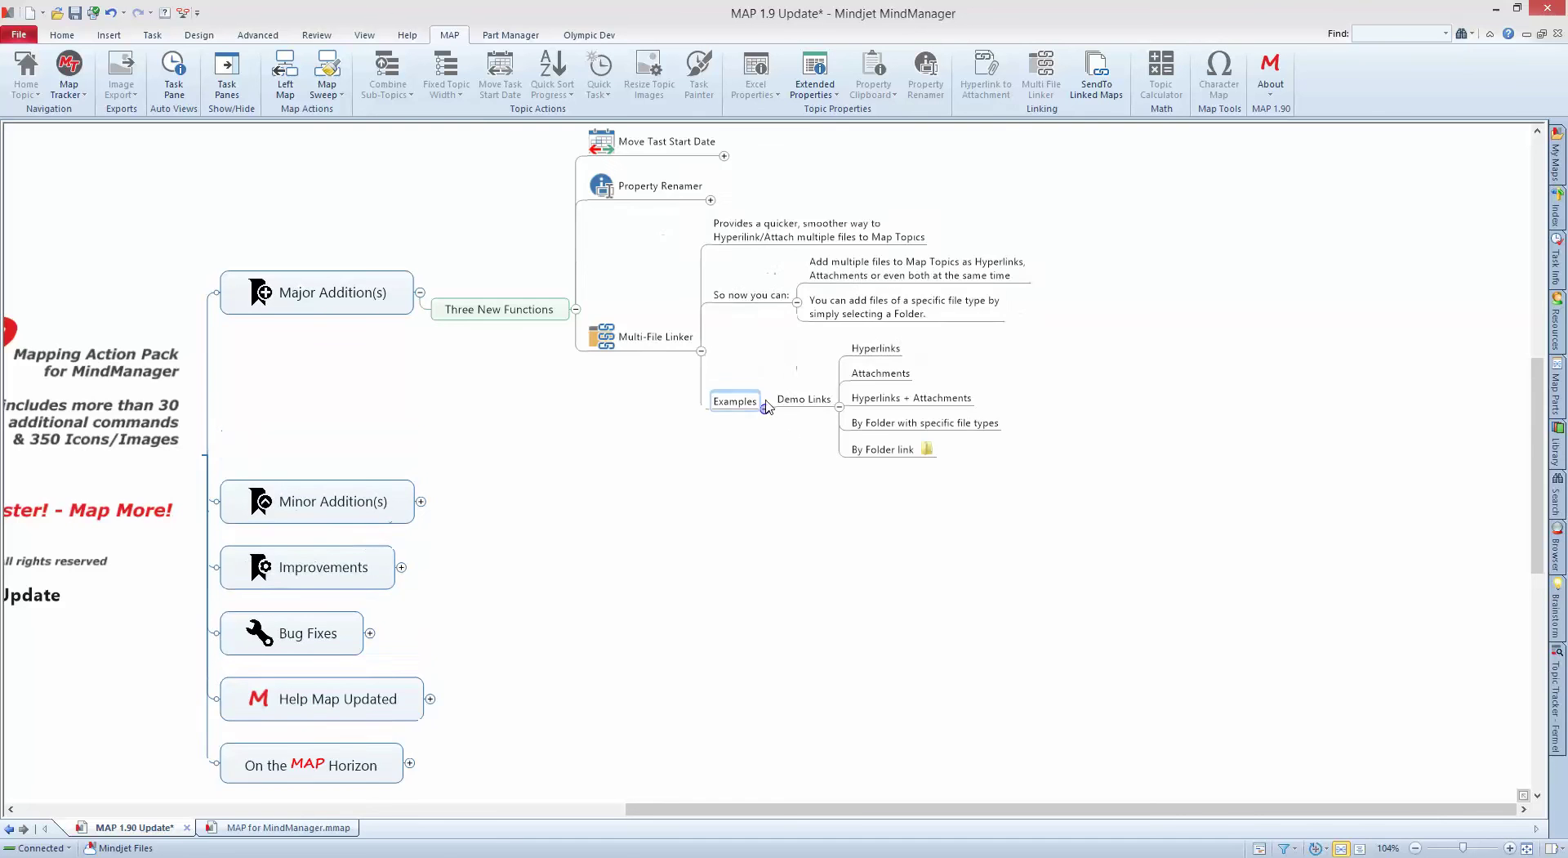
scroll(575, 536, "up", 1)
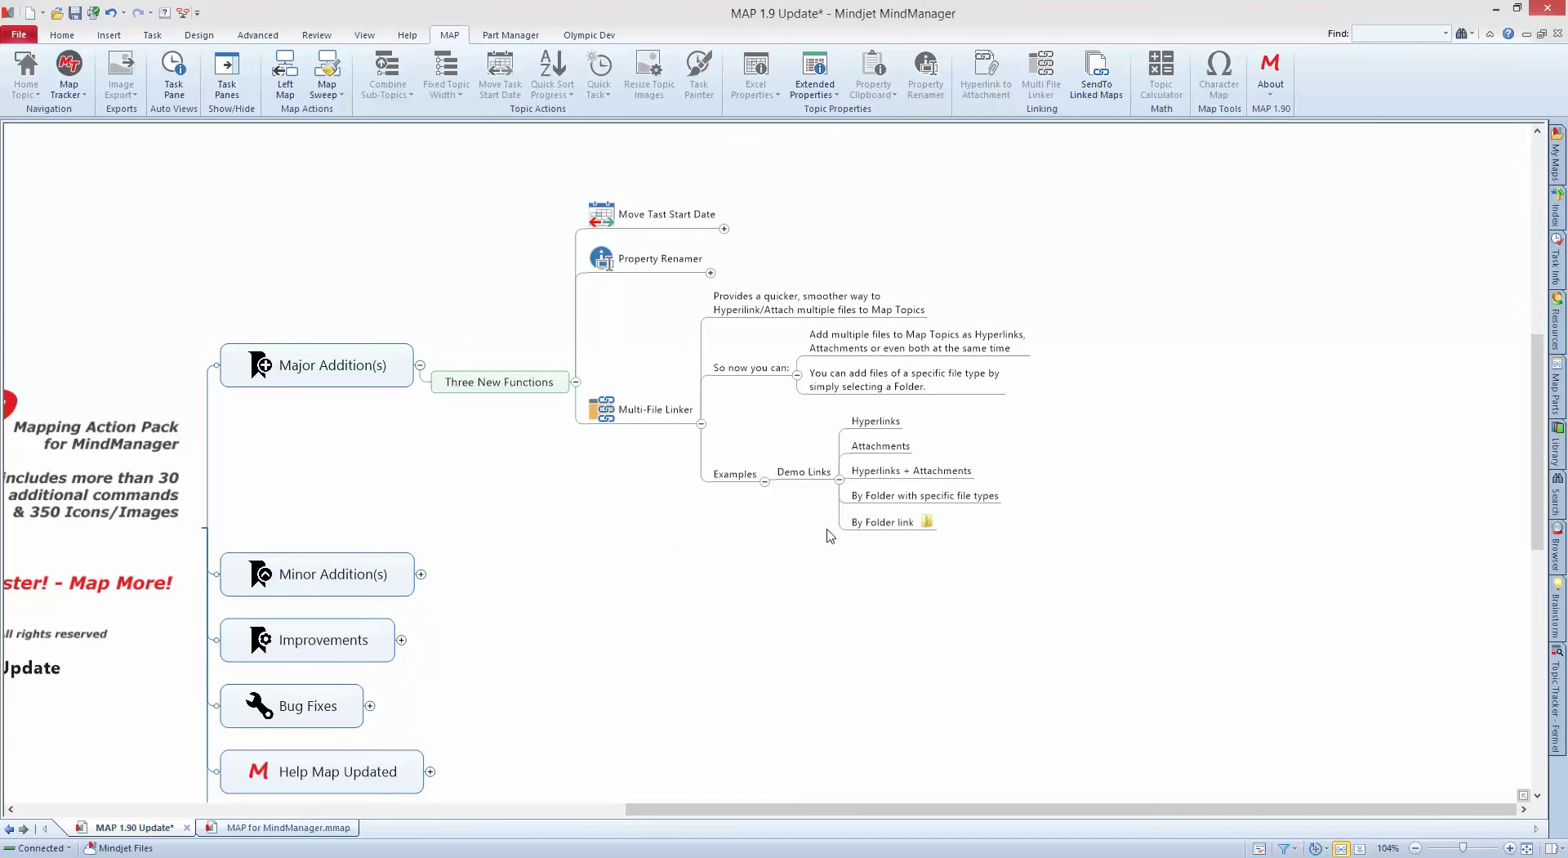
Use Multi-File Linker to hyperlink the last four MAP Multi-Link Demo files, Olympic Sales Commissions Due Report through YouTube-Profile-Background copy.jpg, to the Hyperlinks topic.
left_click(885, 423)
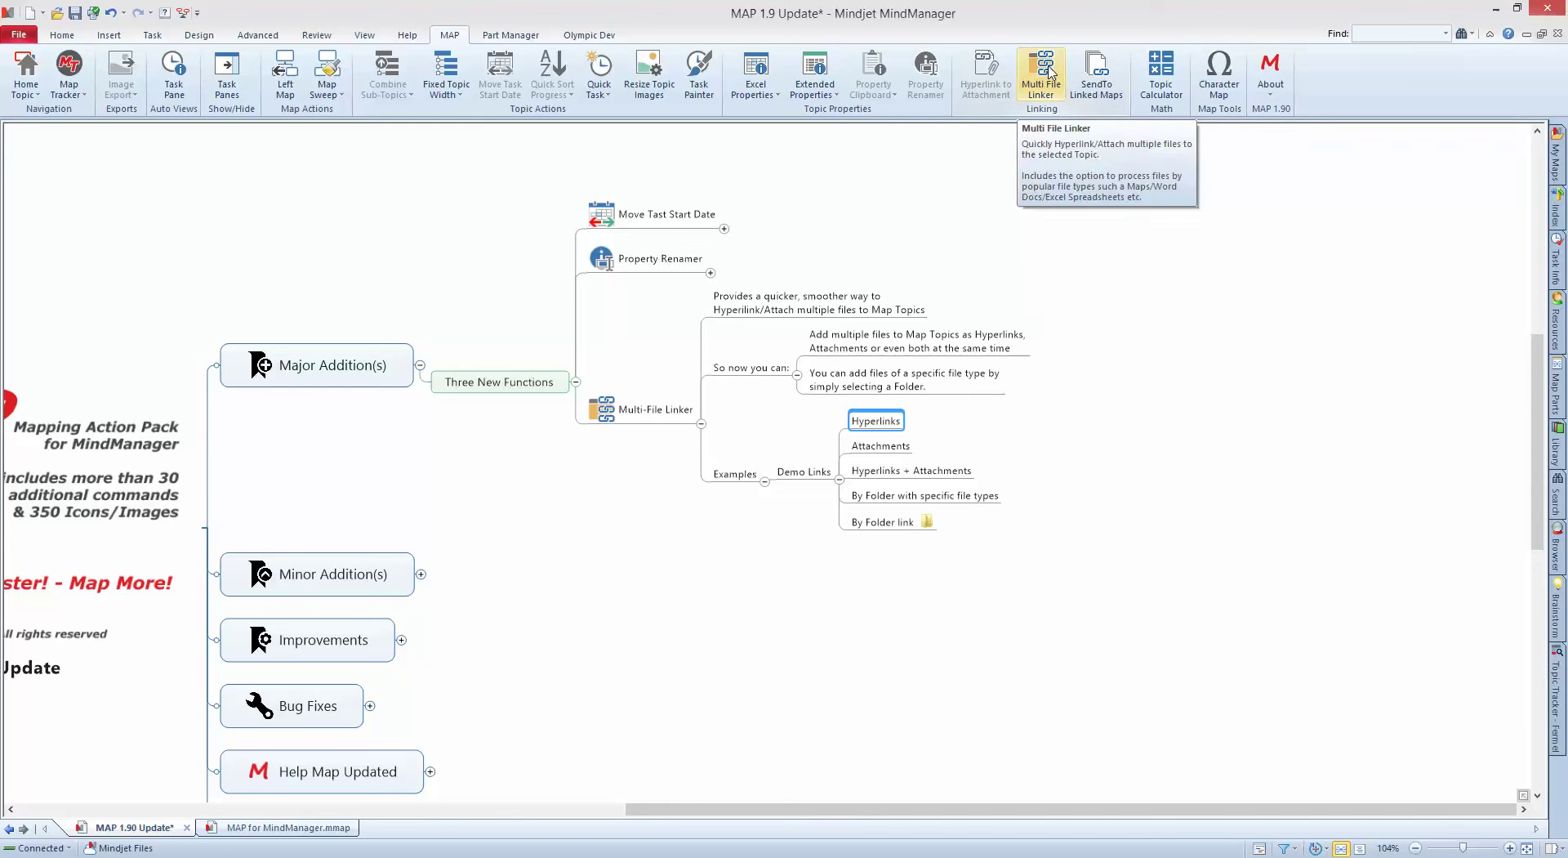
left_click(1049, 71)
left_click_drag(808, 294, 632, 260)
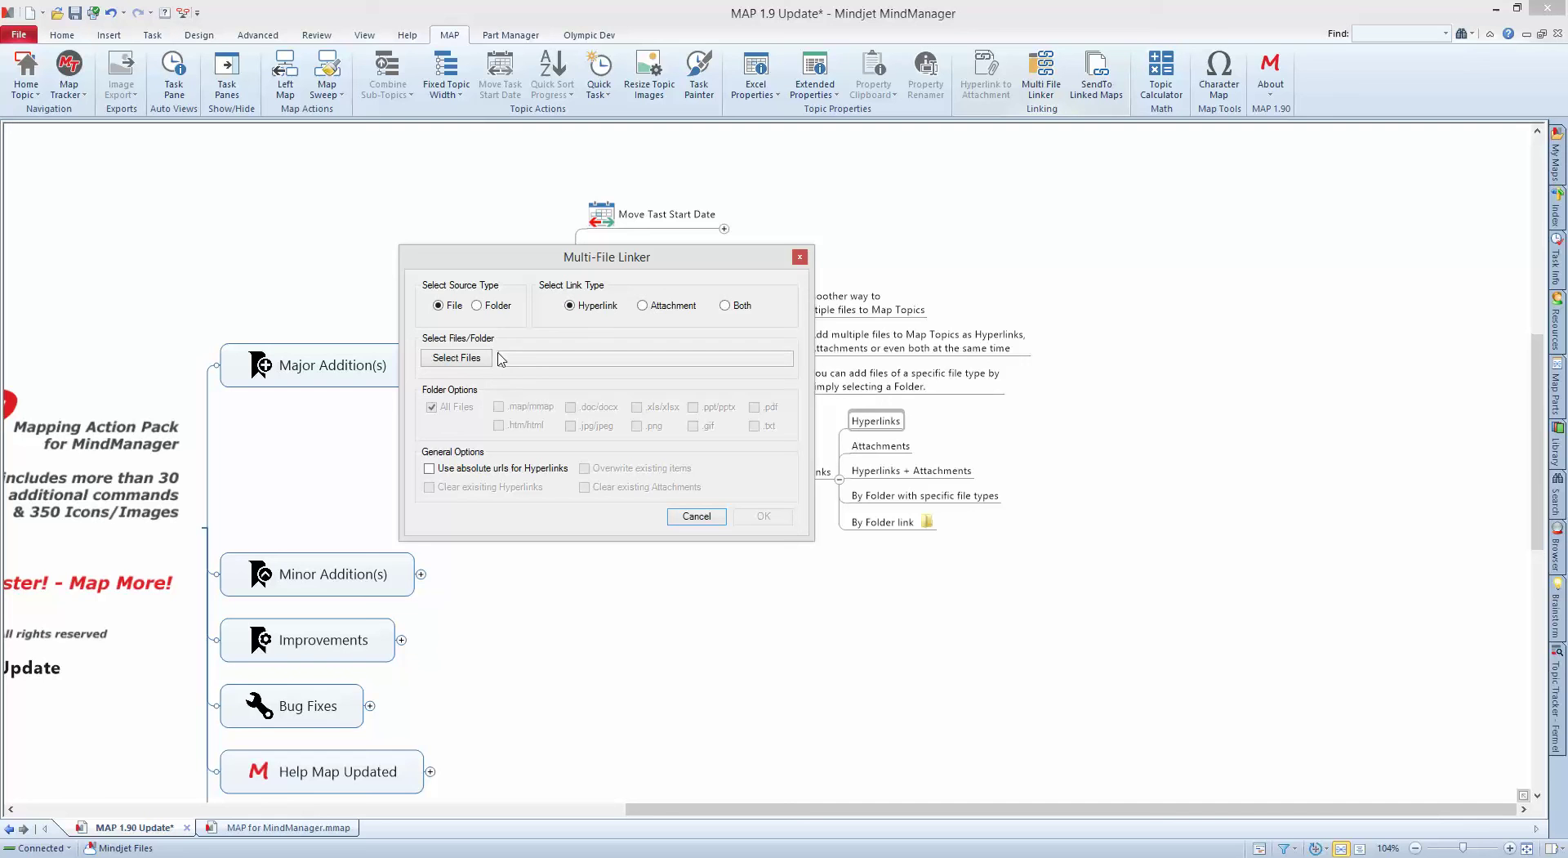
left_click(455, 359)
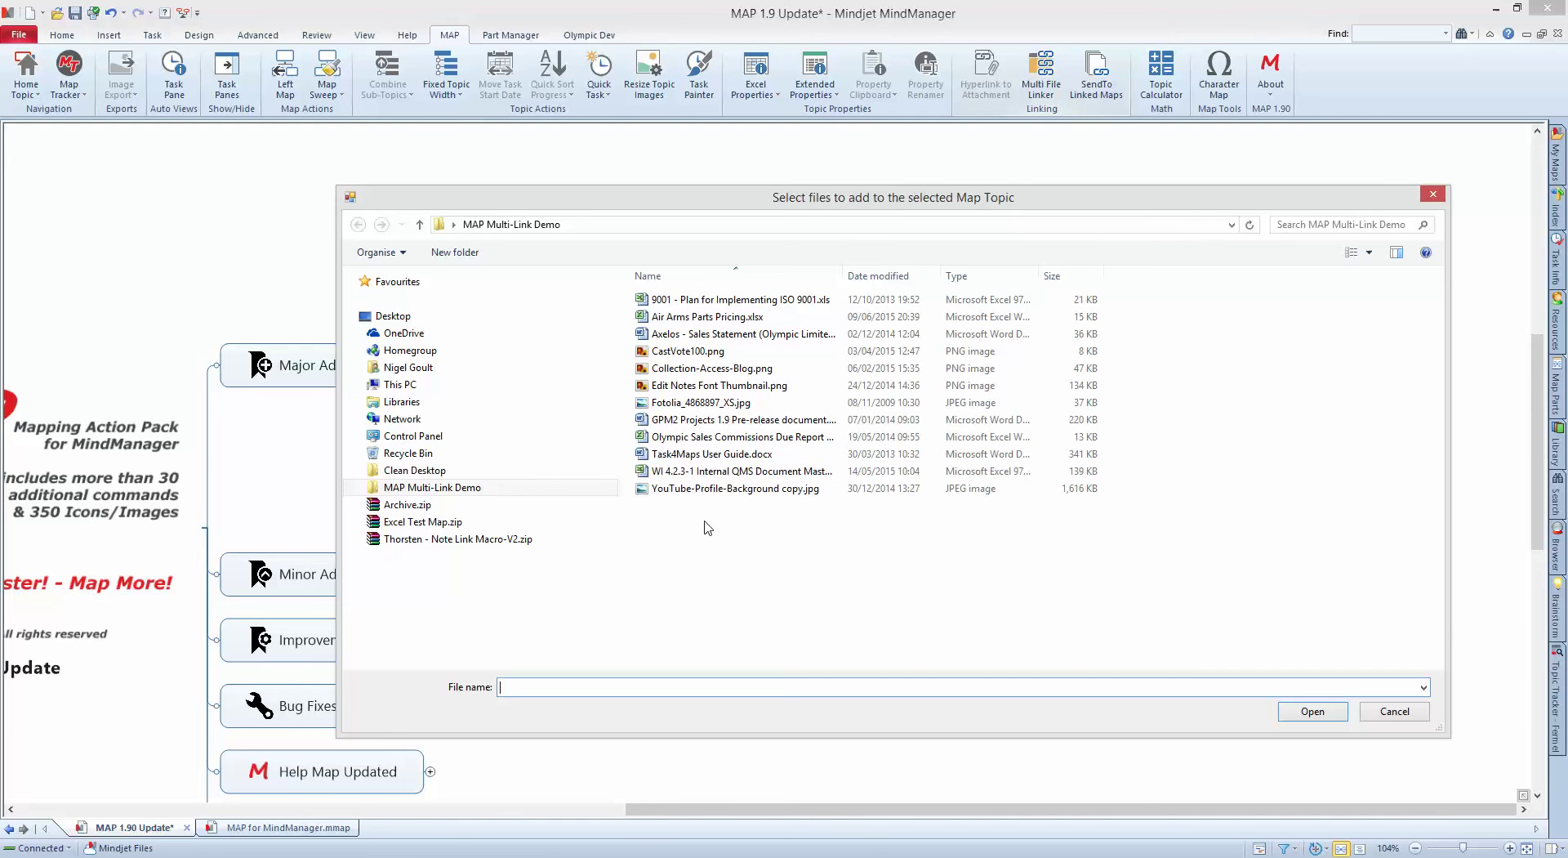
left_click_drag(699, 502, 696, 443)
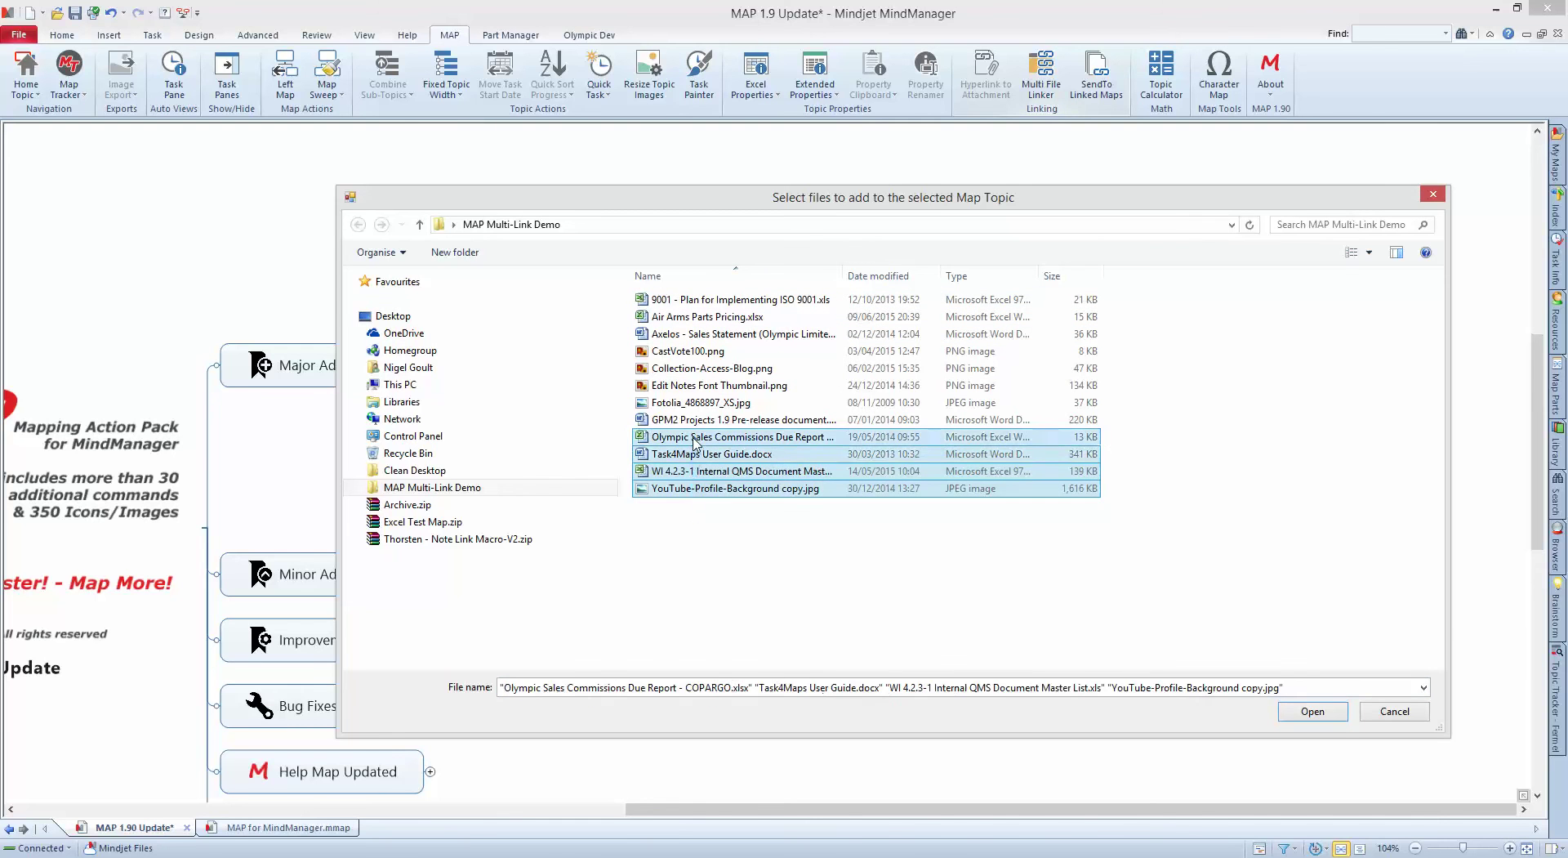
left_click(1313, 712)
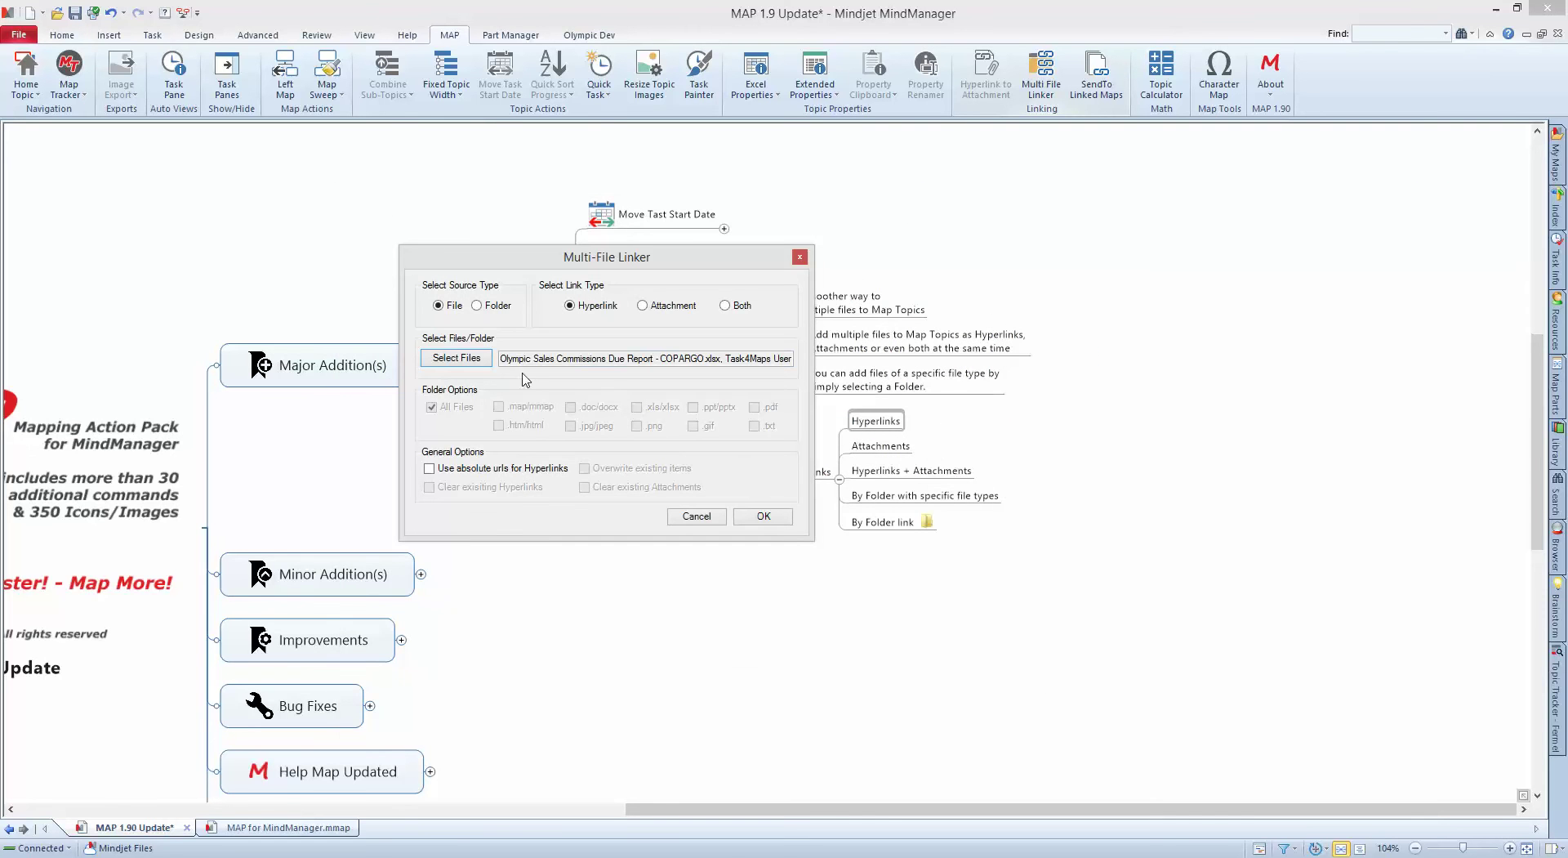
left_click_drag(520, 361, 823, 360)
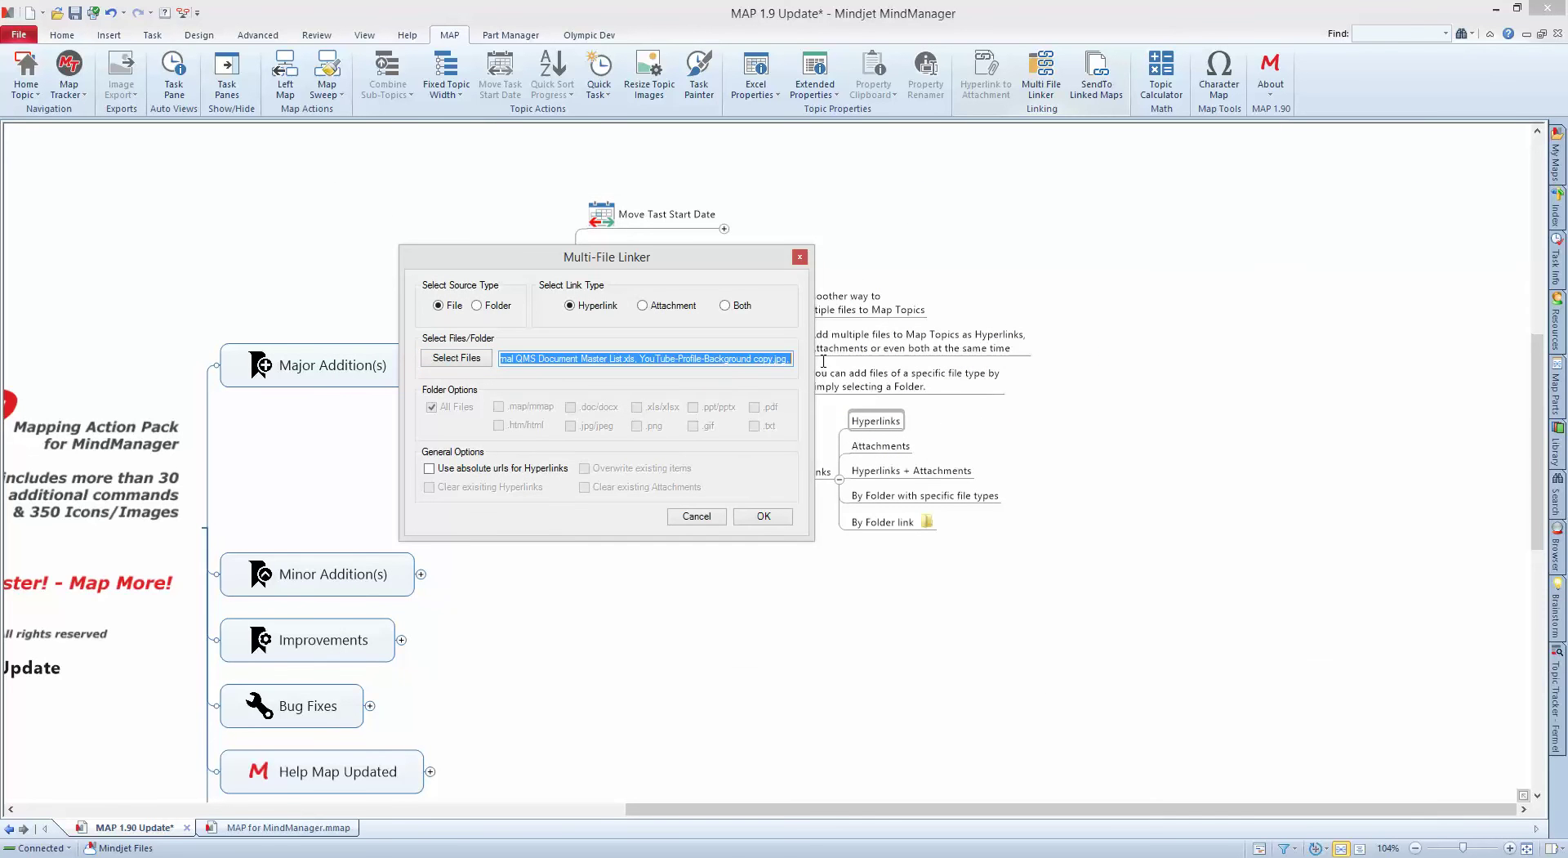
left_click(655, 360)
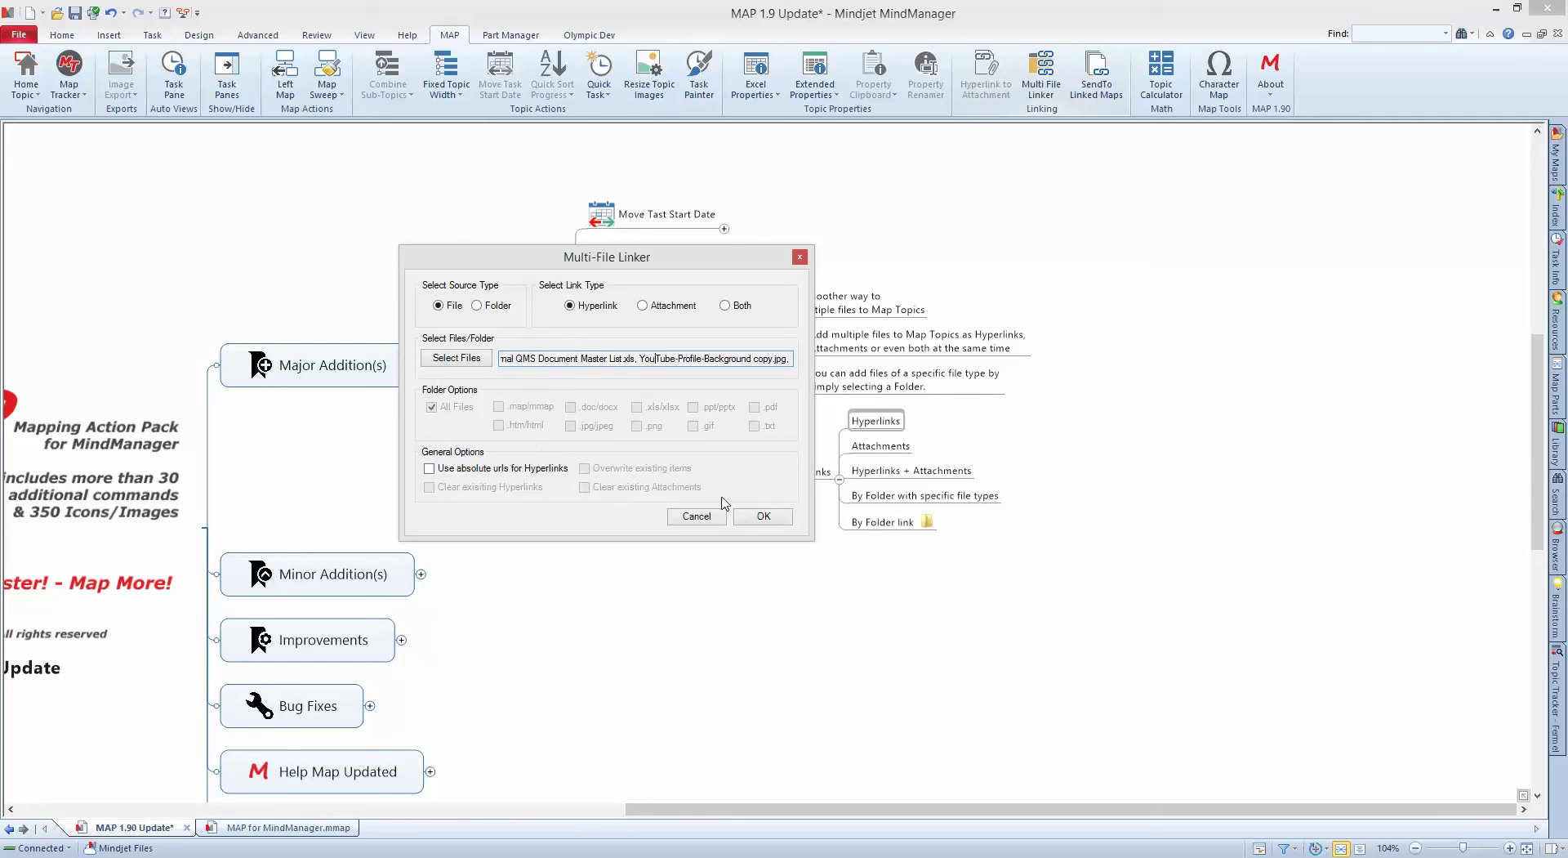
left_click(763, 517)
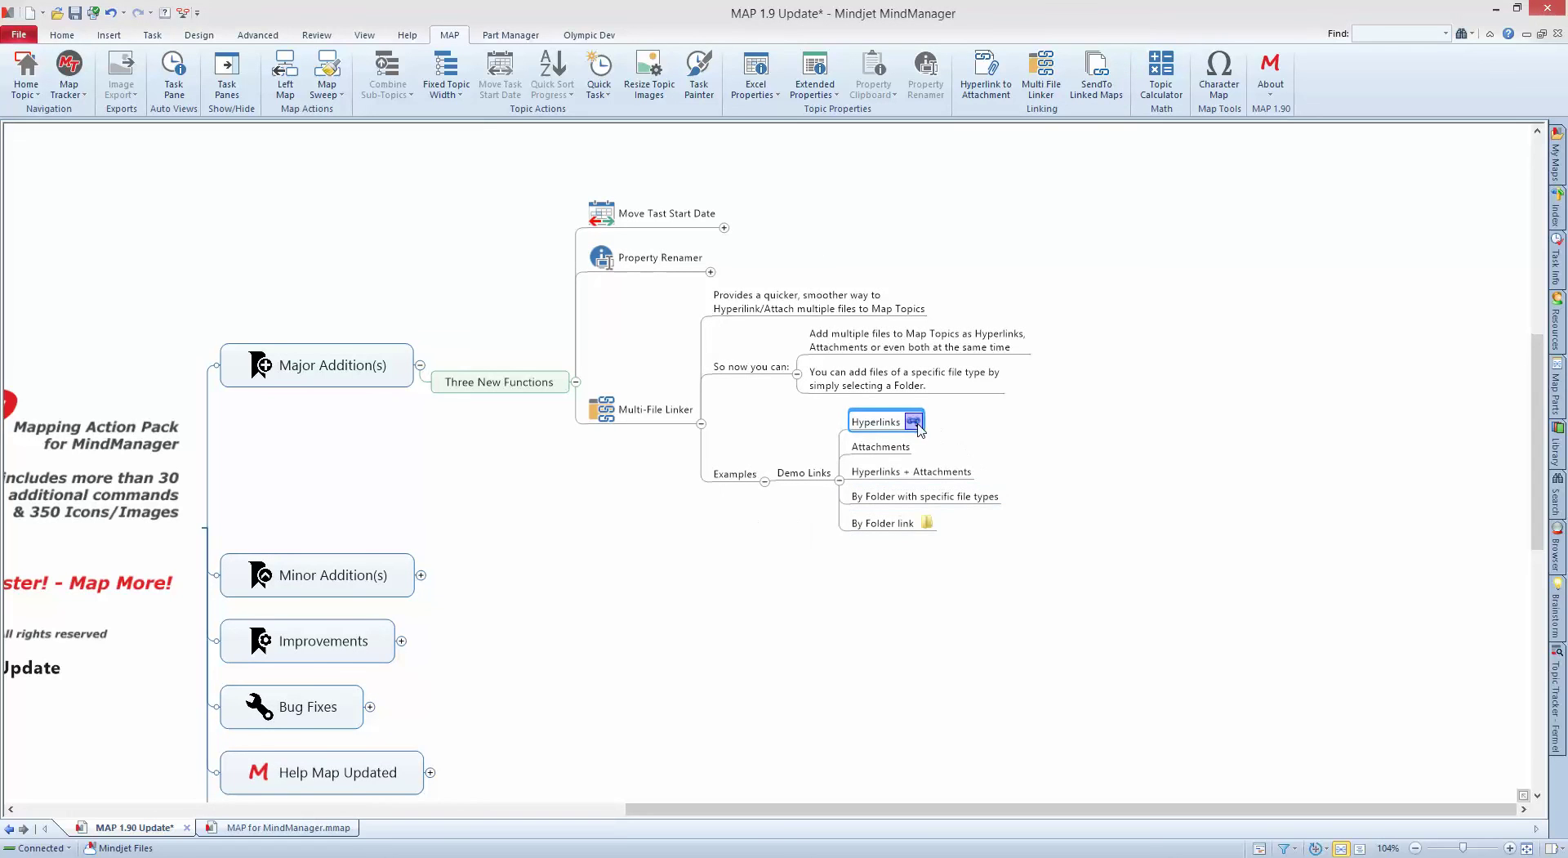
mouse_move(920, 430)
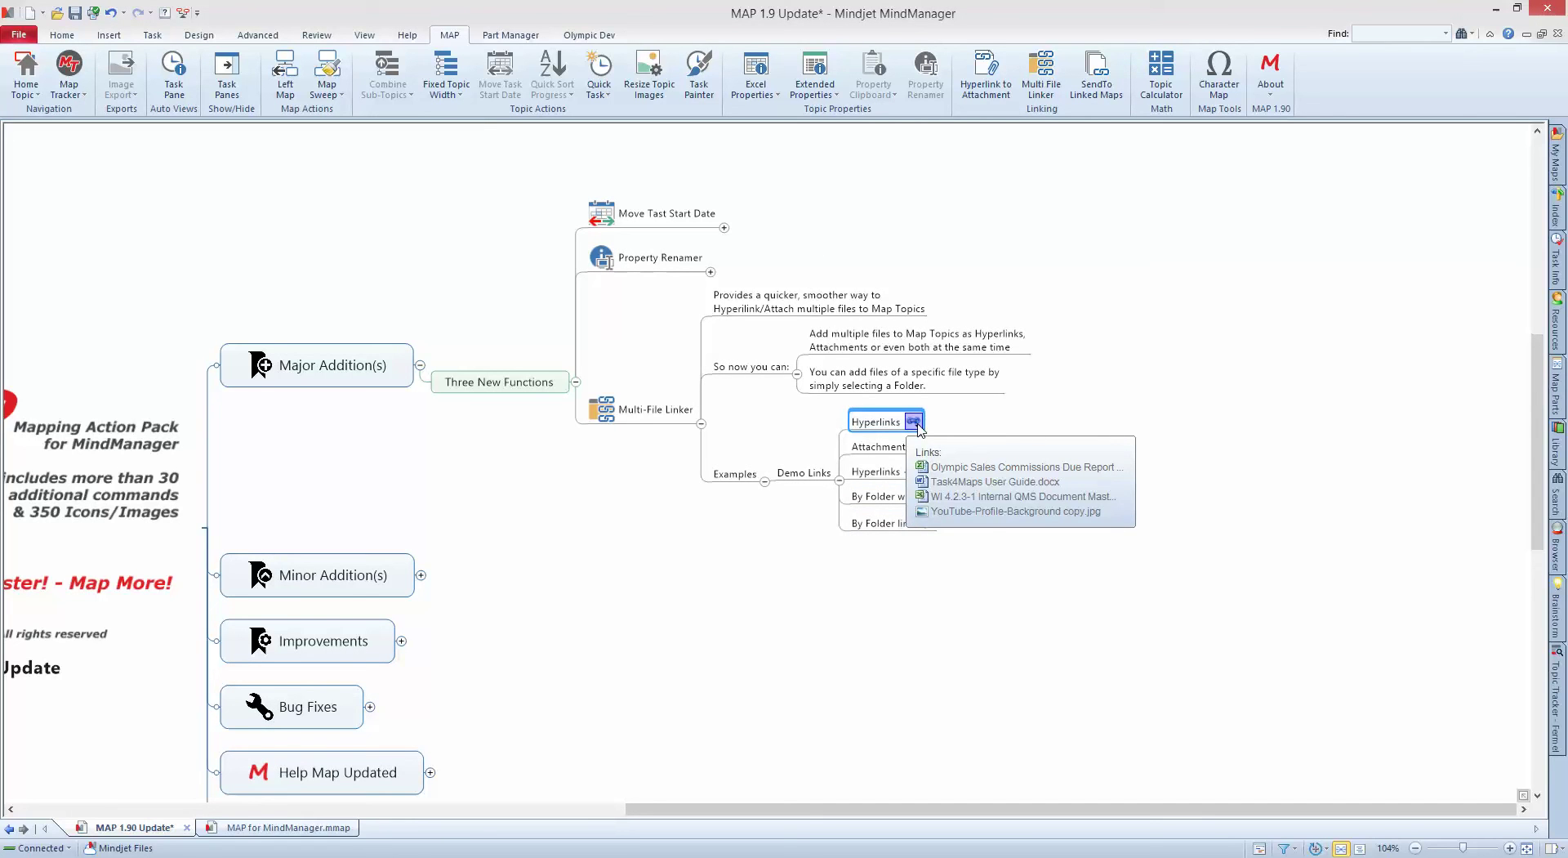
Add the same four MAP Multi-Link Demo files to the Attachments topic with Multi-File Linker, using the Attachment link type.
left_click(881, 446)
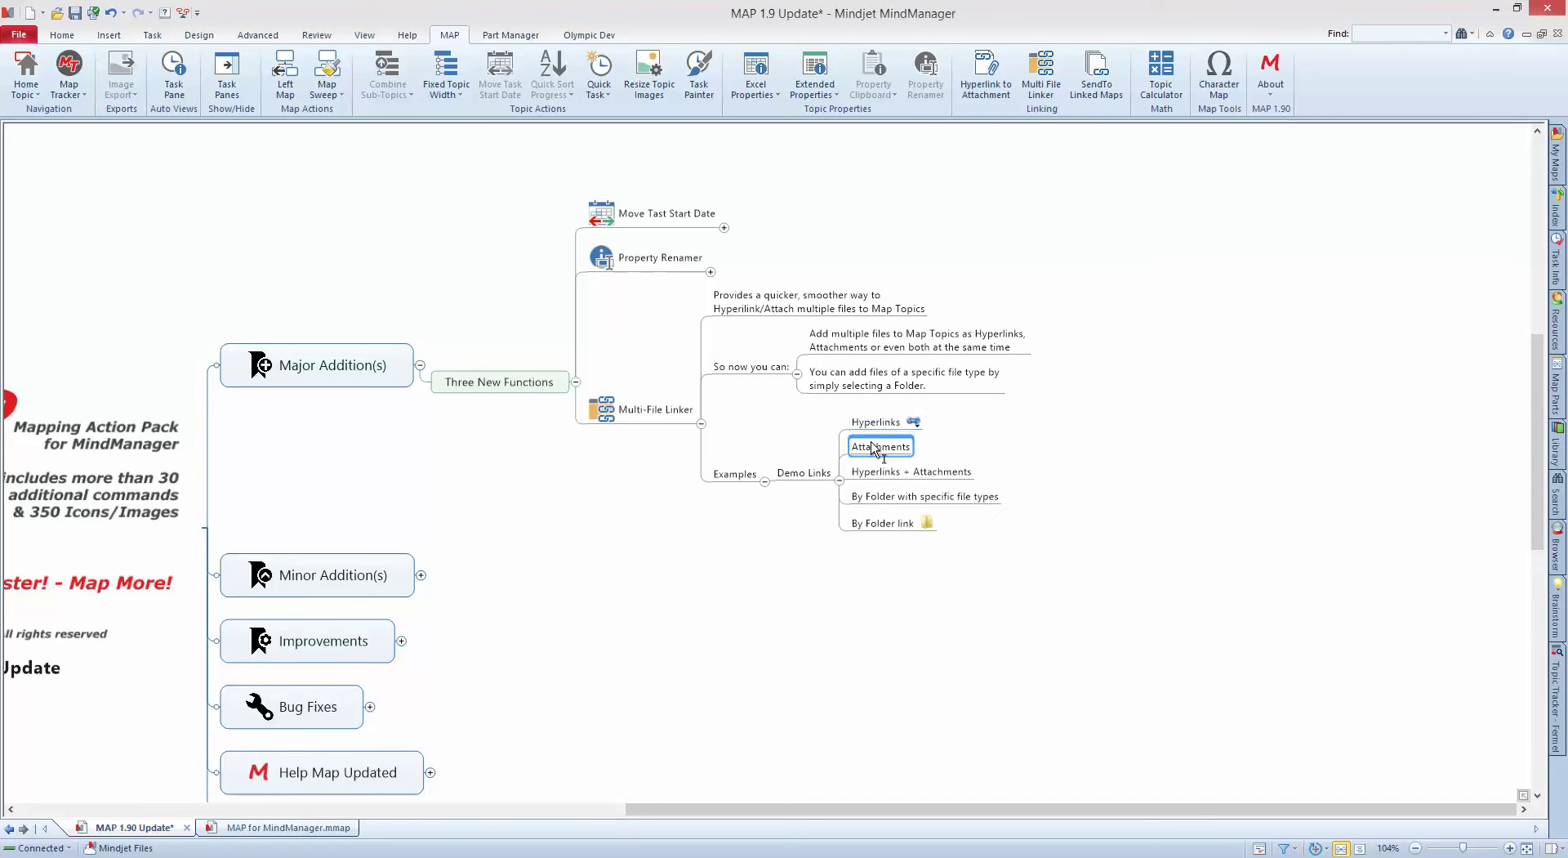
left_click(1037, 89)
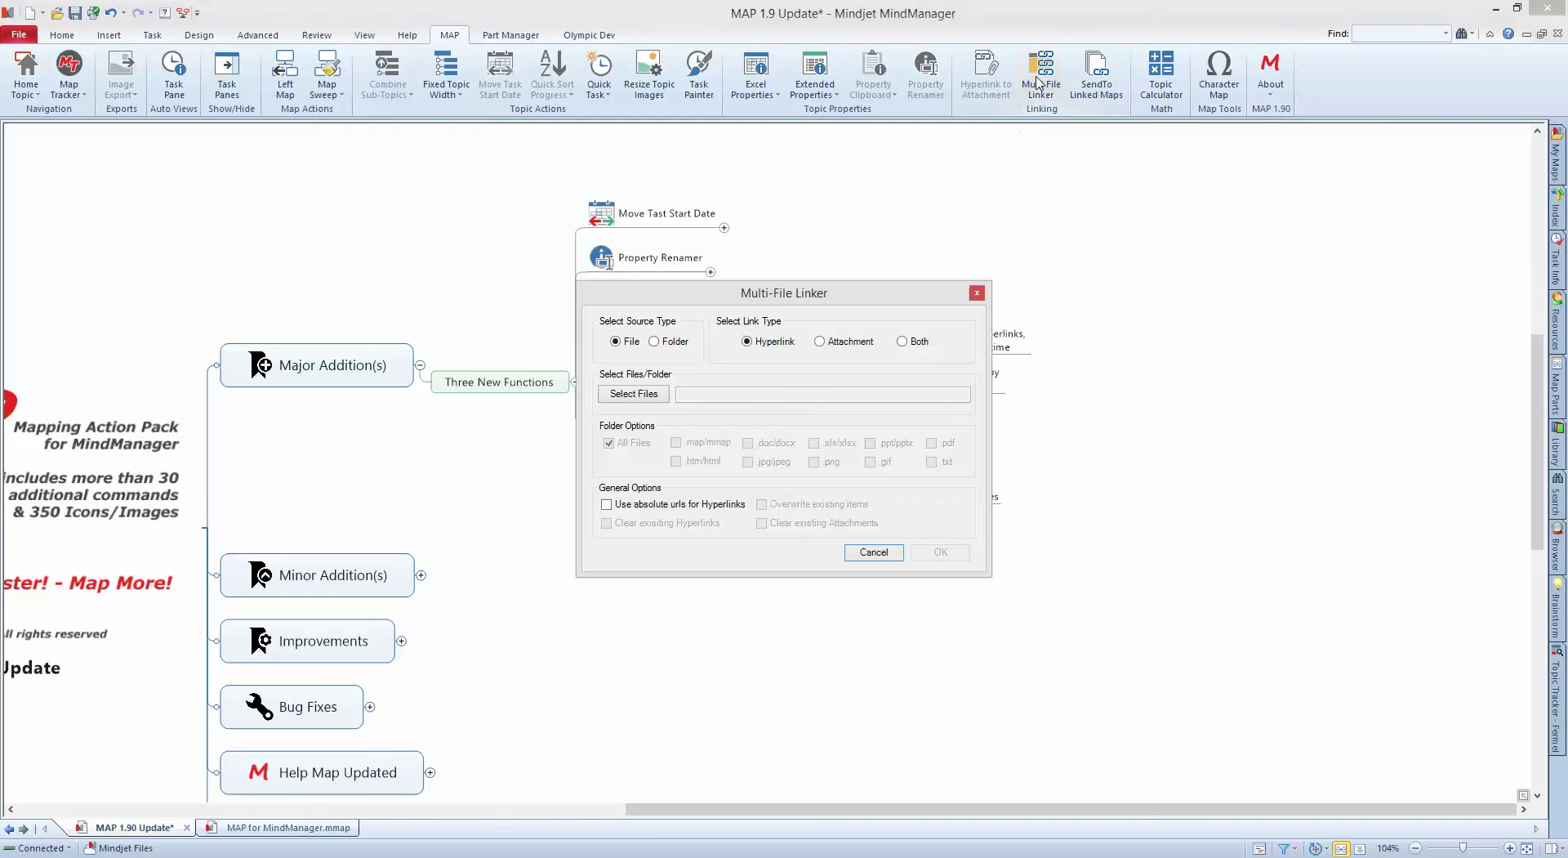
left_click(820, 341)
left_click(642, 395)
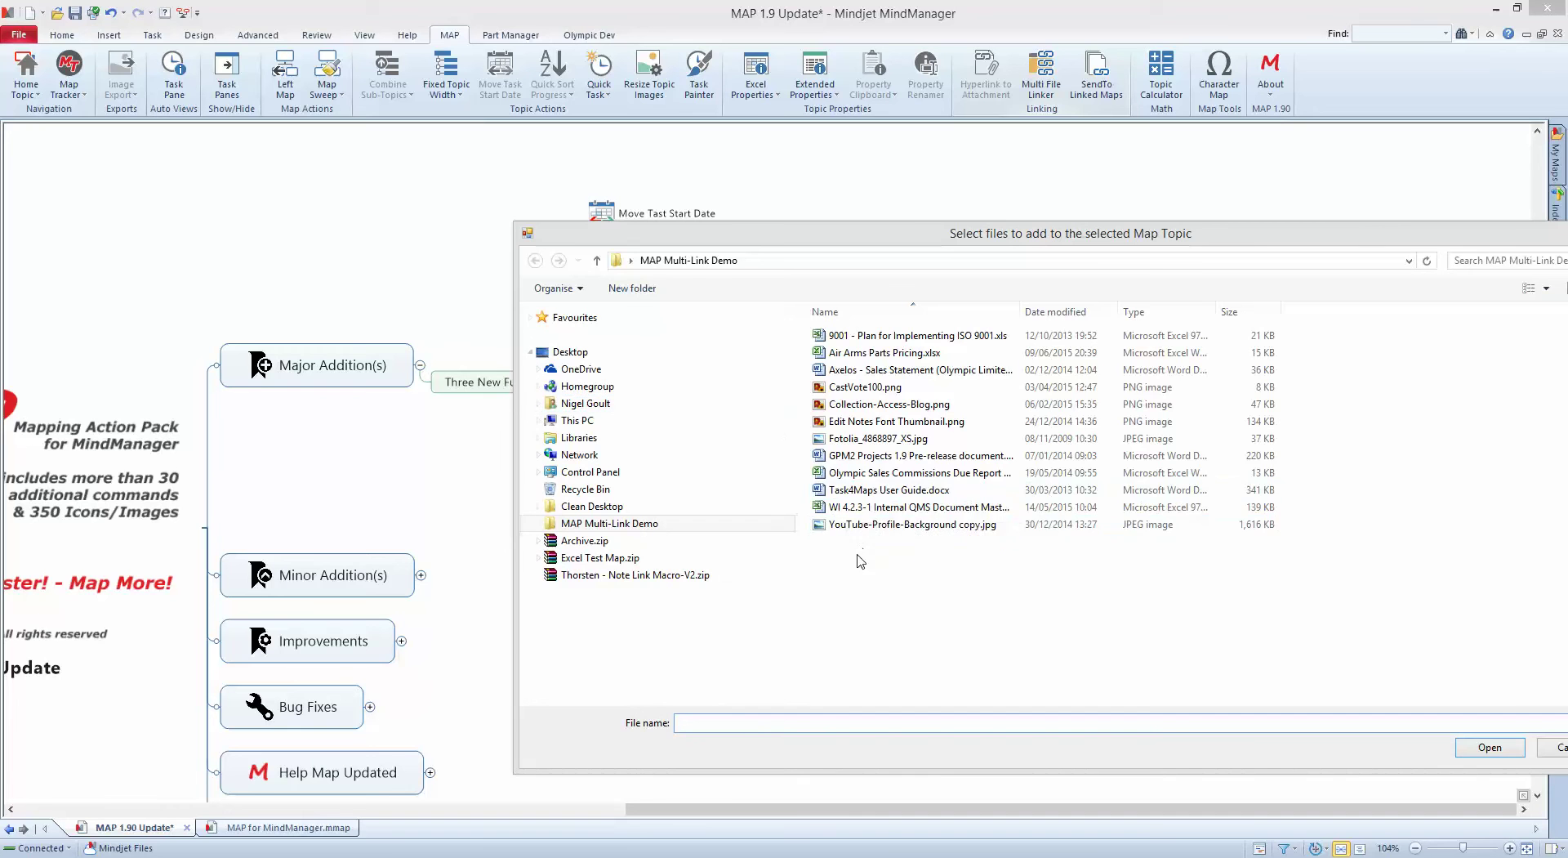
left_click_drag(860, 560, 855, 472)
left_click(1470, 749)
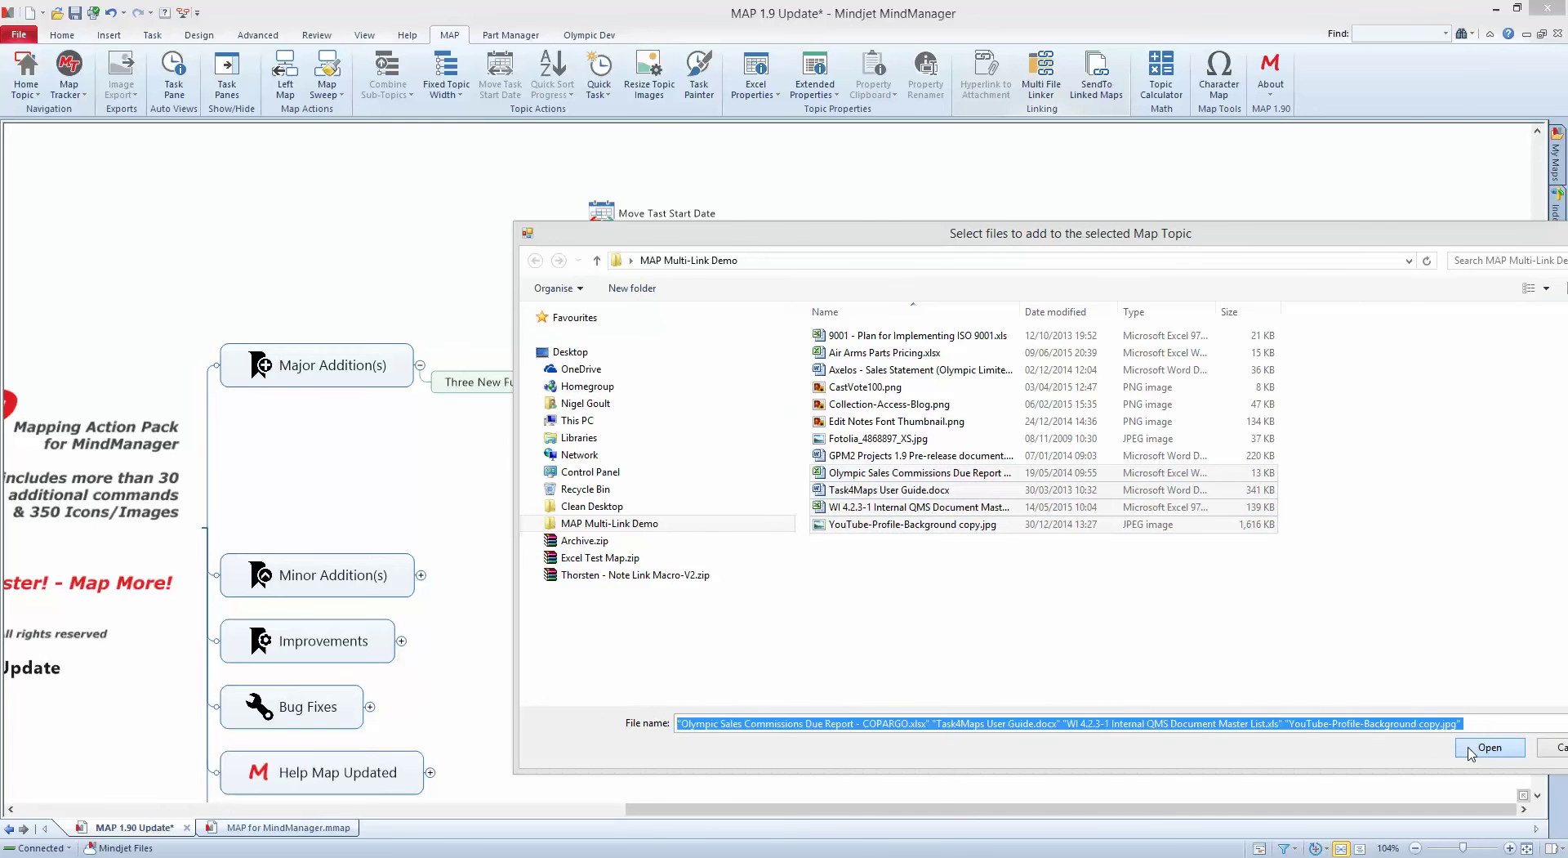
left_click(939, 553)
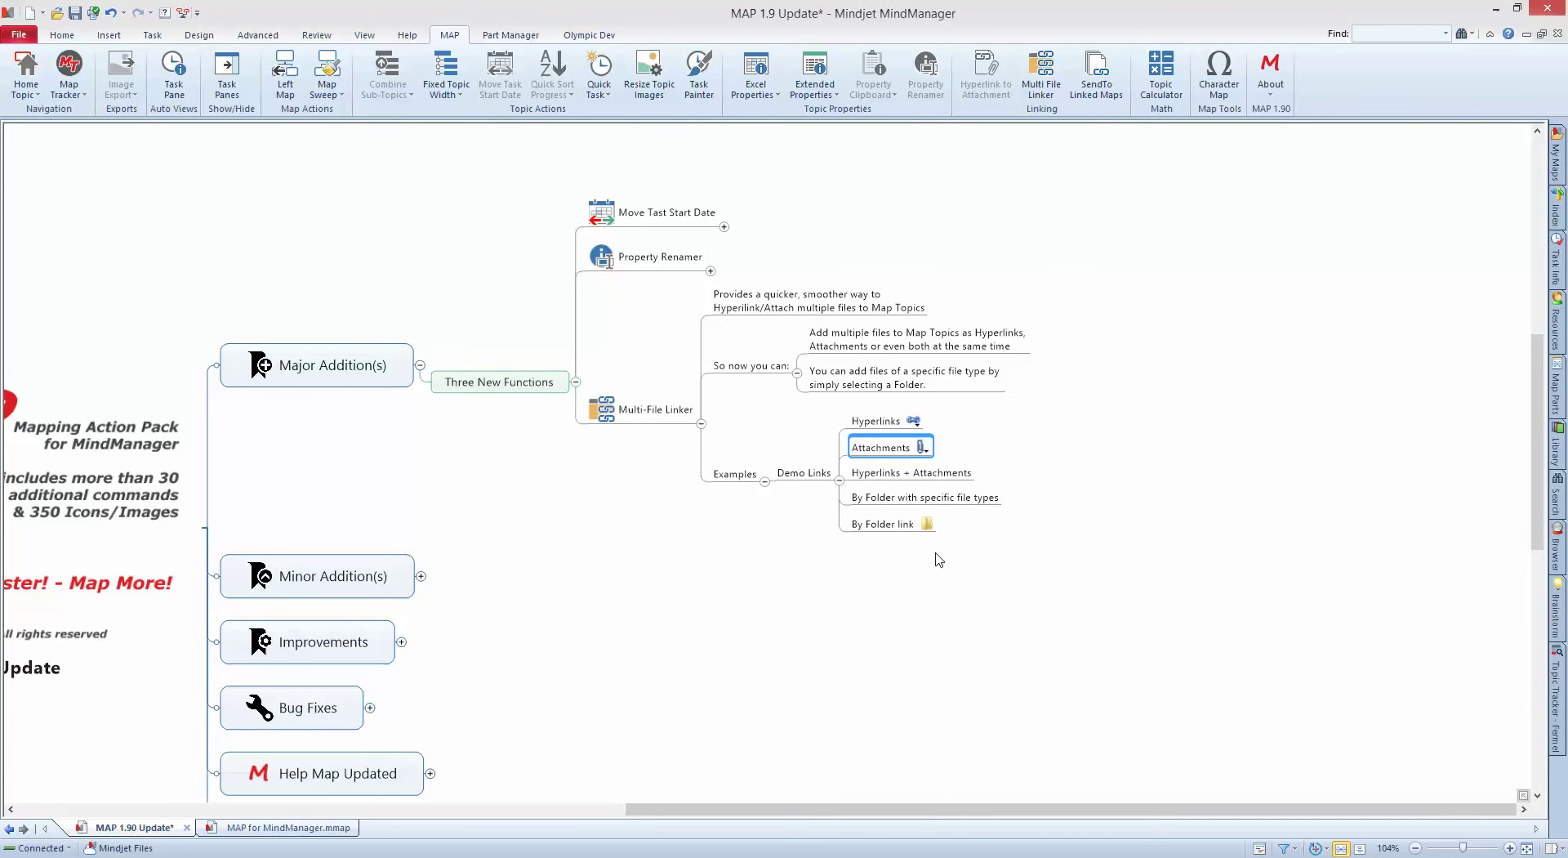
mouse_move(926, 453)
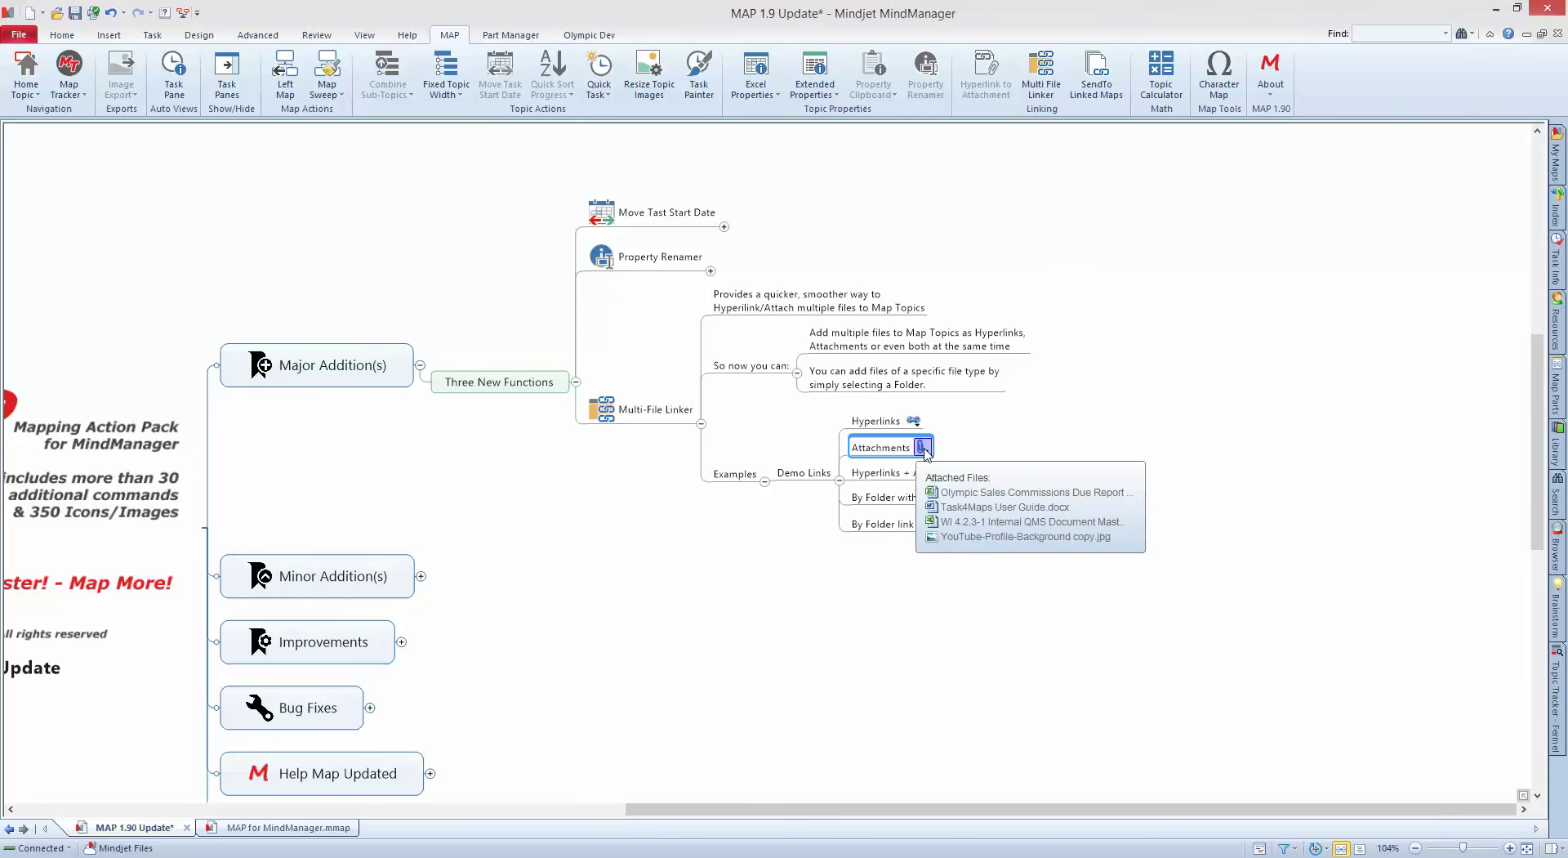
Add the same four demo files to the Hyperlinks + Attachments topic with Multi-File Linker, using the Both link type.
left_click(885, 474)
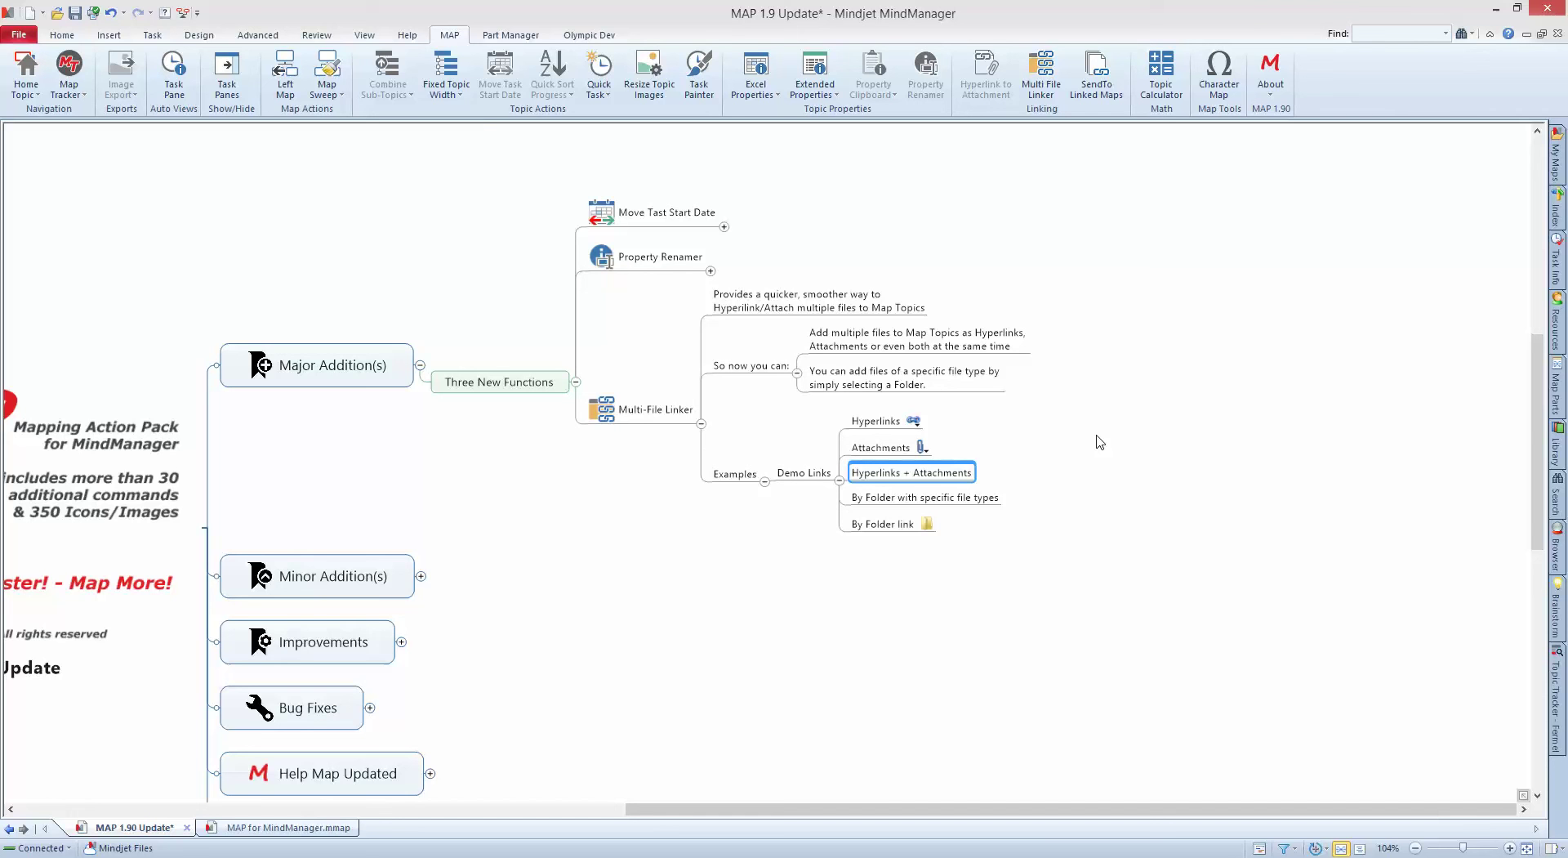
left_click(1040, 91)
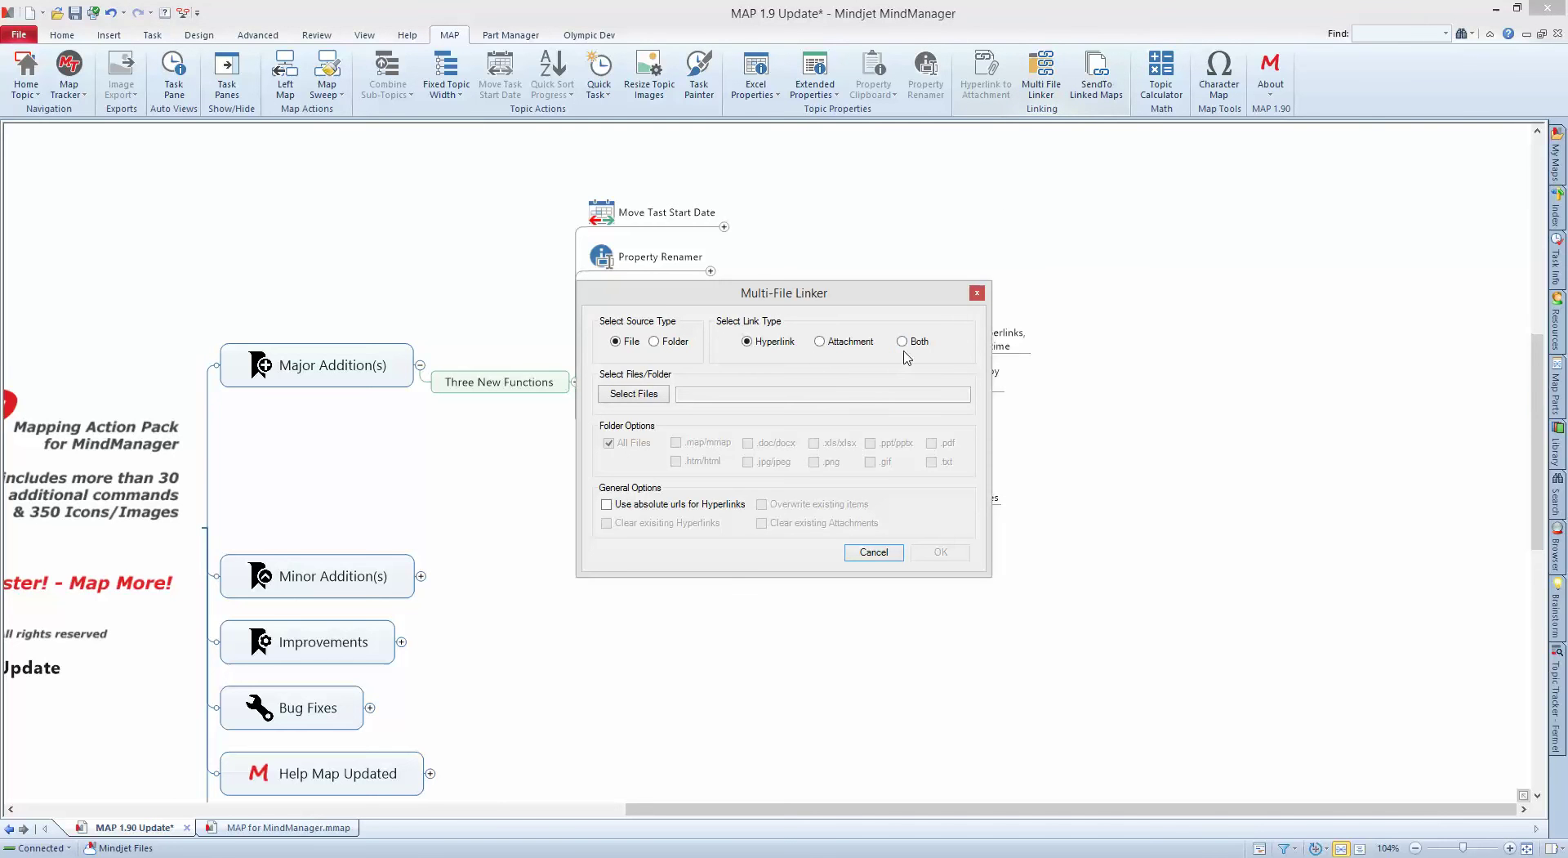
left_click(903, 341)
left_click(634, 394)
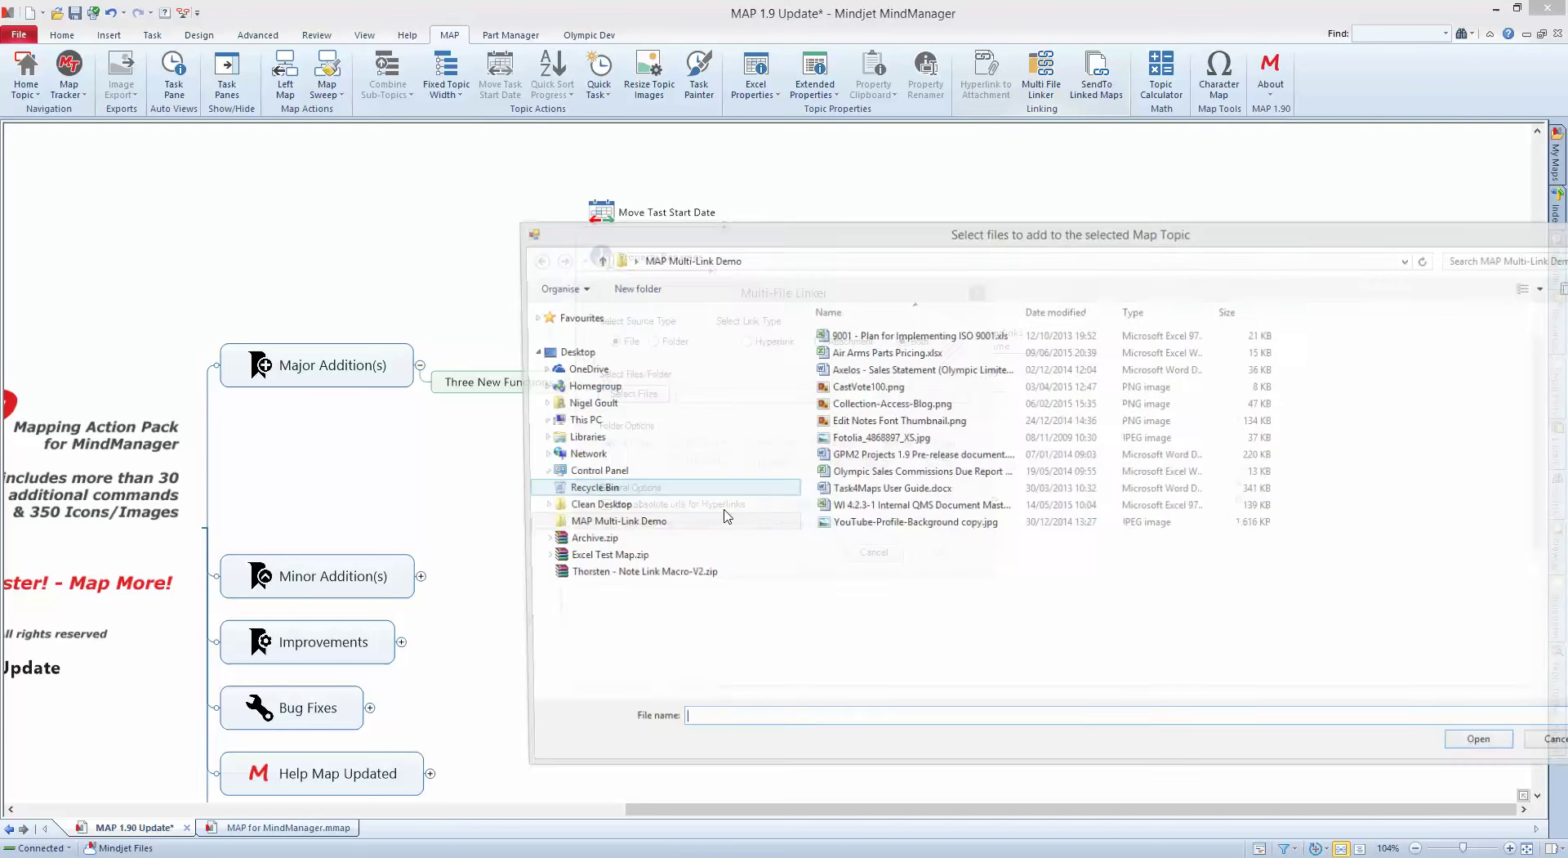
left_click_drag(914, 553, 902, 475)
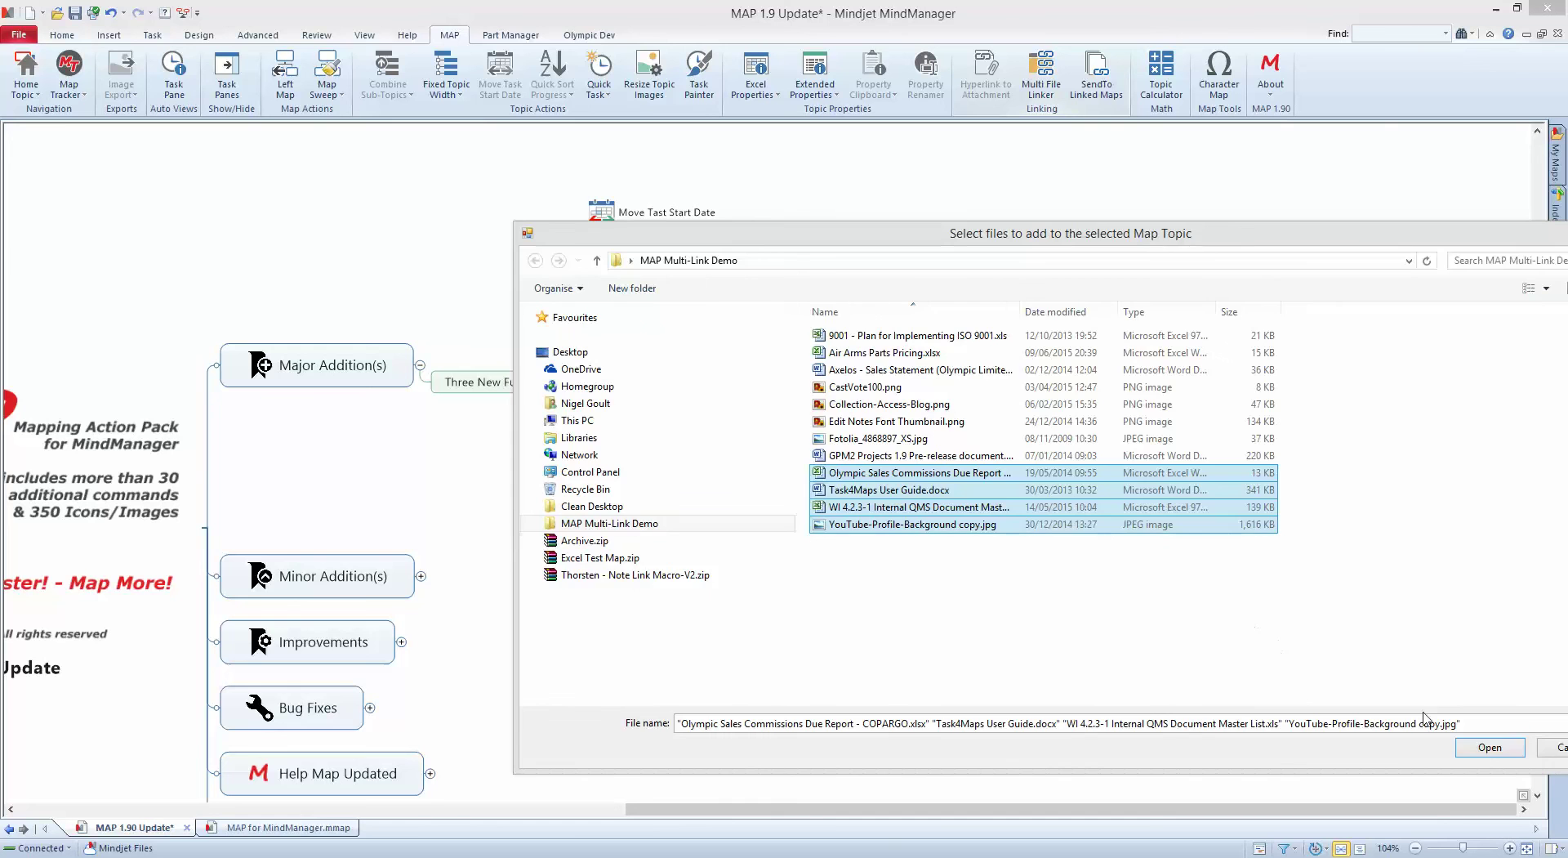
left_click(1490, 747)
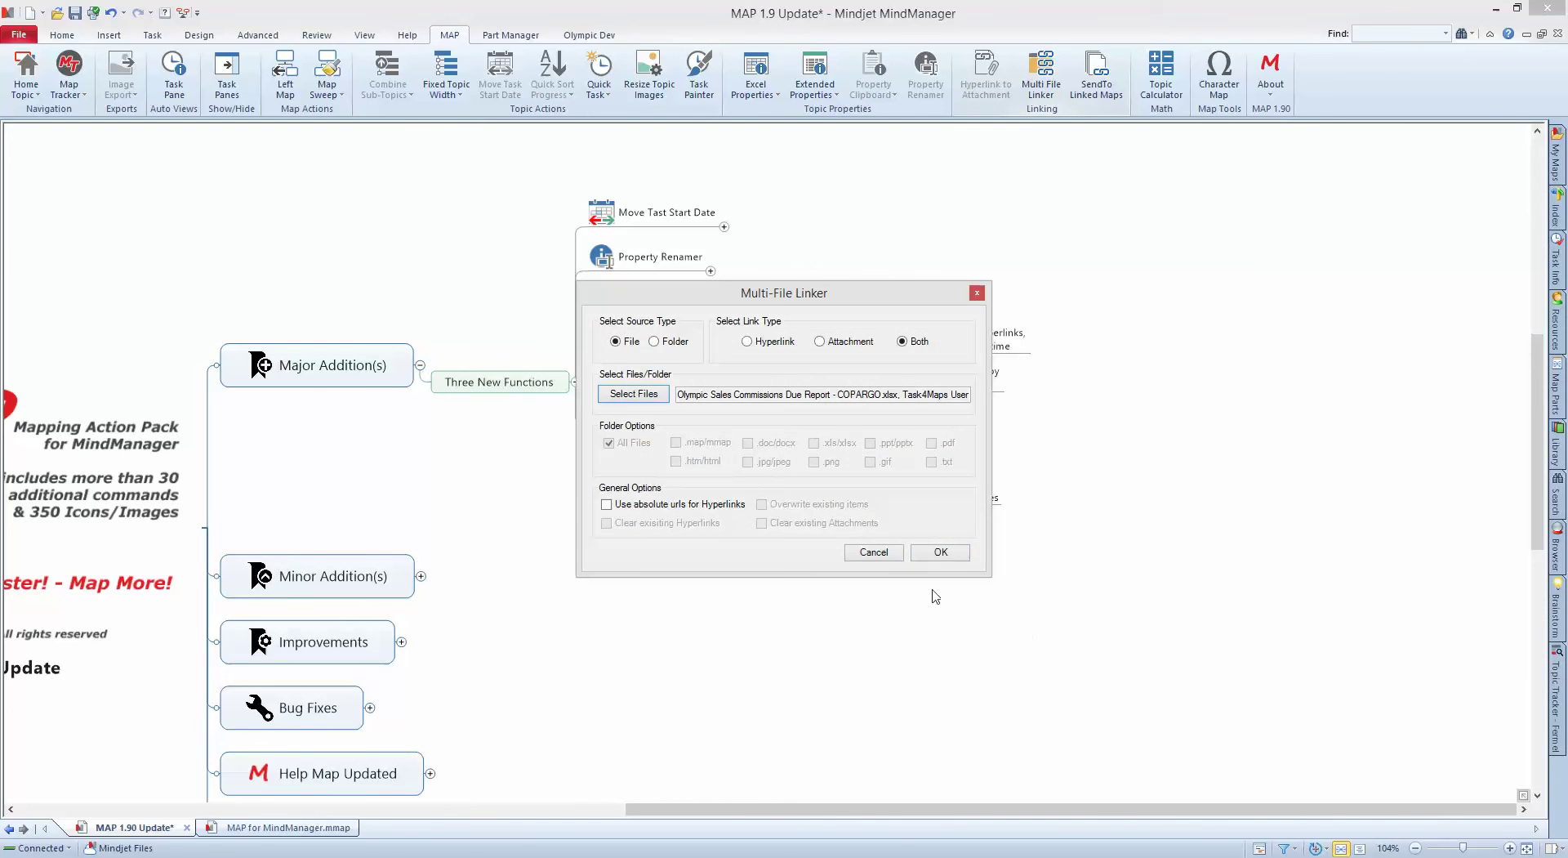
left_click(941, 552)
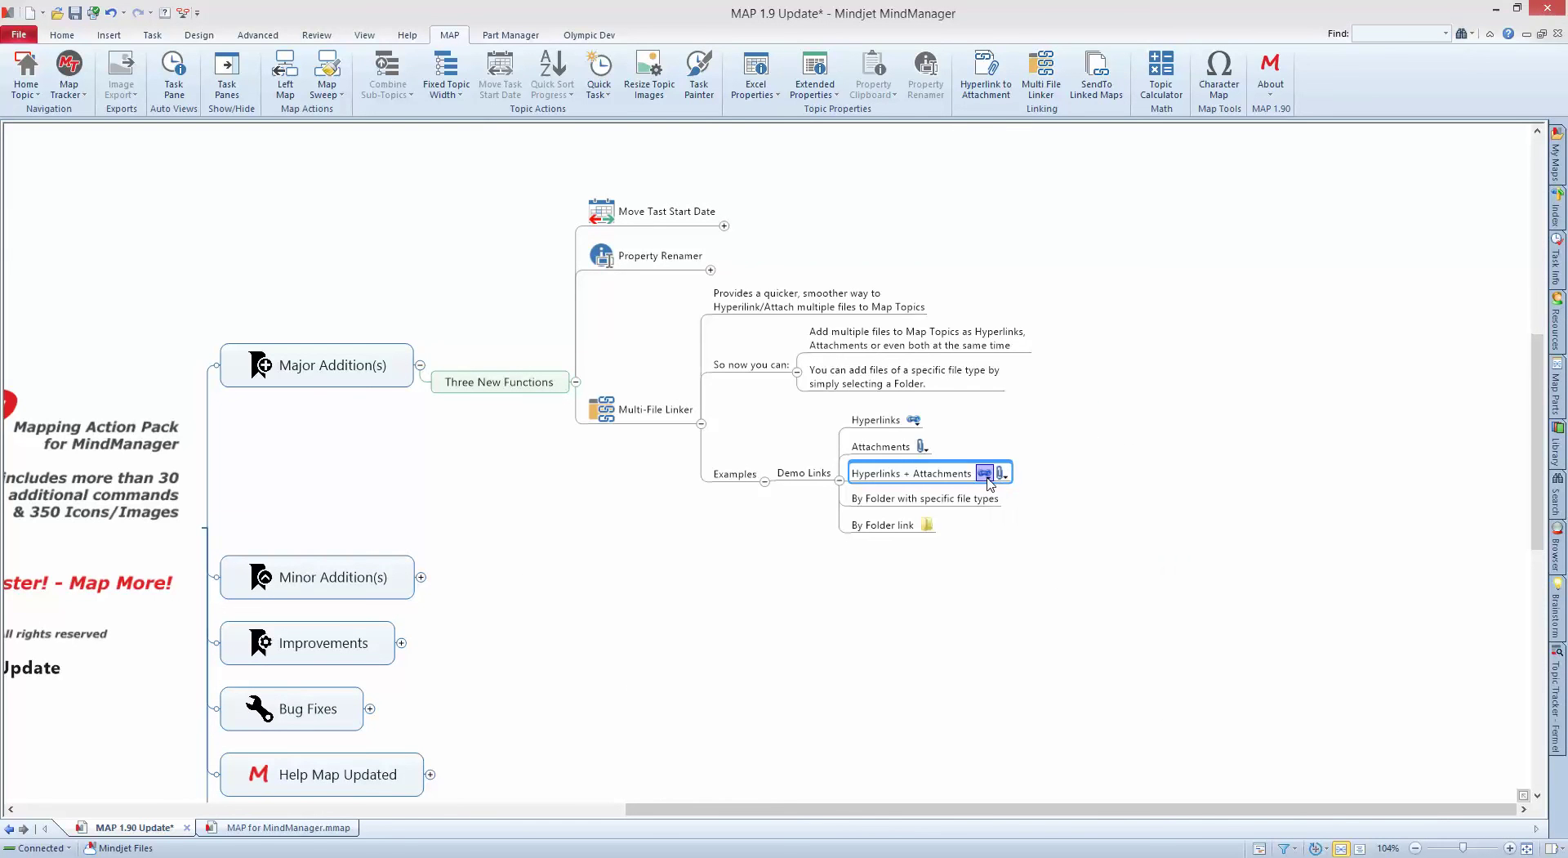
mouse_move(987, 479)
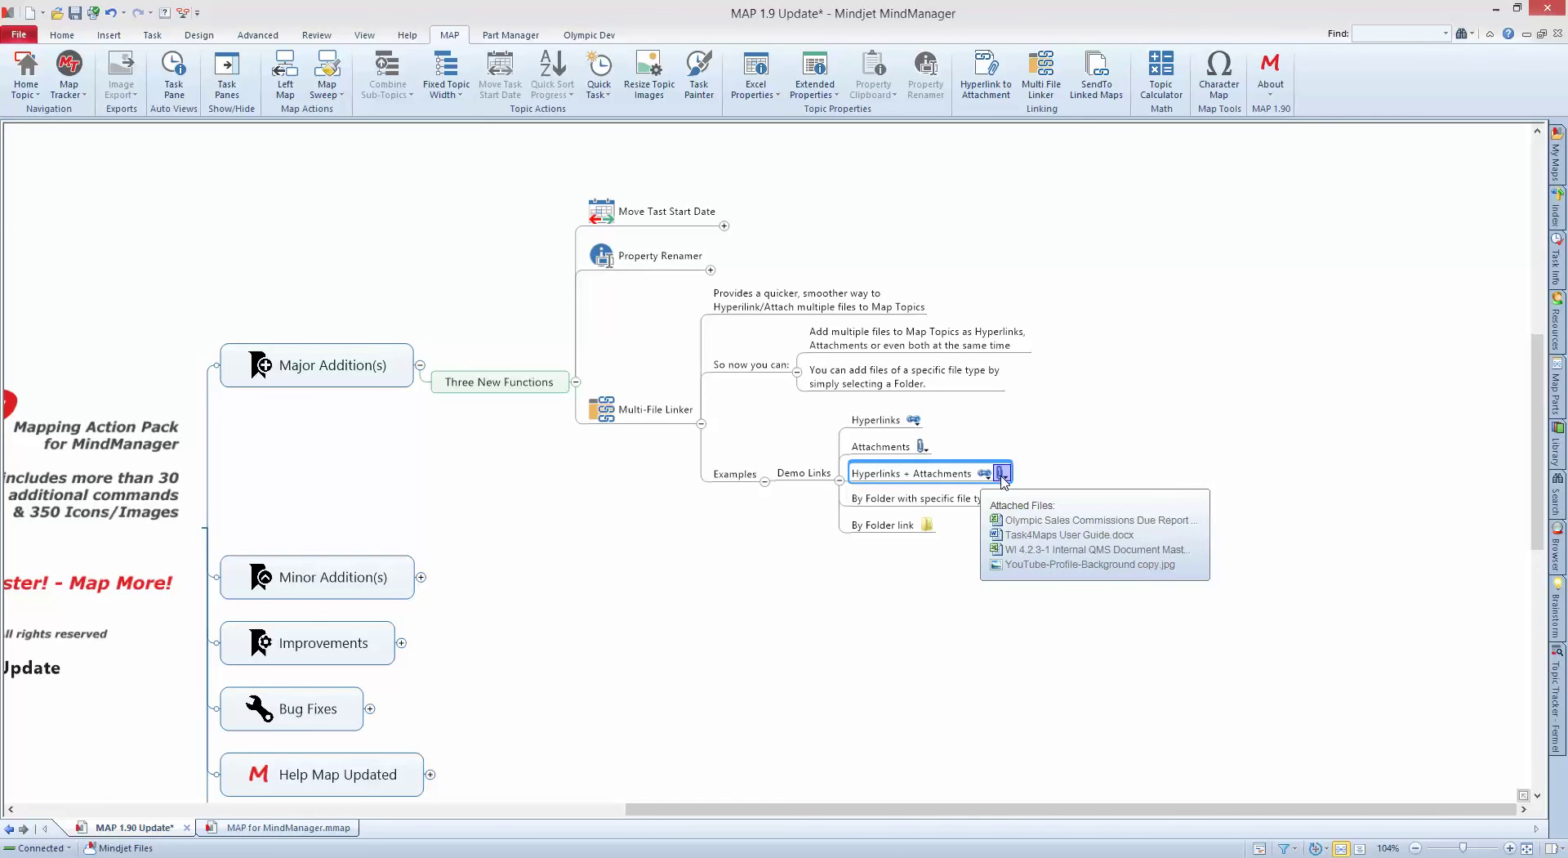
Use Multi-File Linker to hyperlink only the doc/docx and xls/xlsx files of the MAP Multi-Link Demo folder to the By Folder with specific file types topic.
scroll(895, 596, "down", 1)
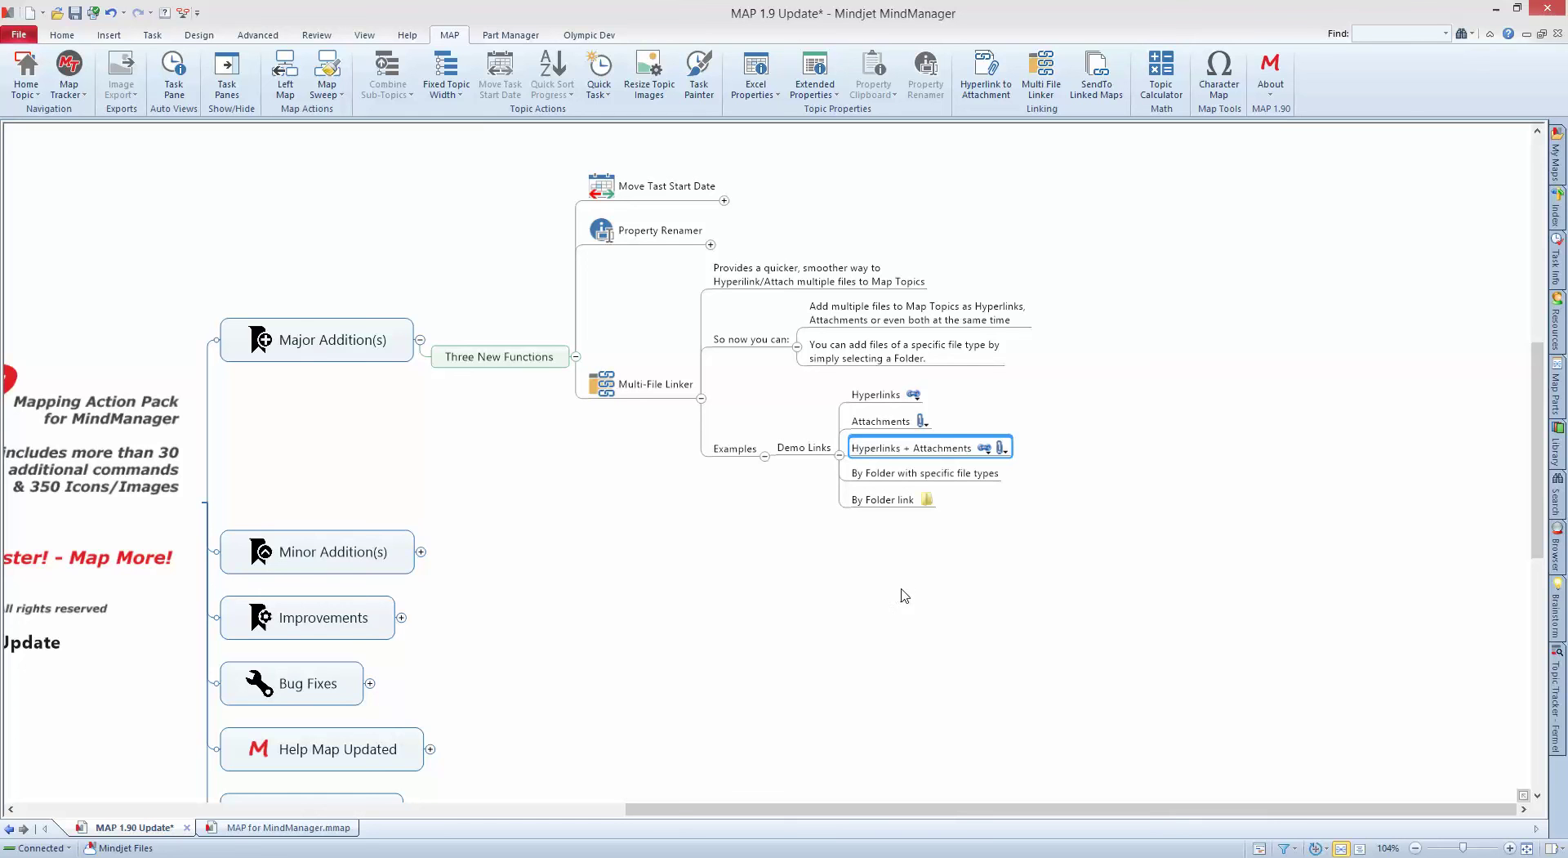
left_click(961, 480)
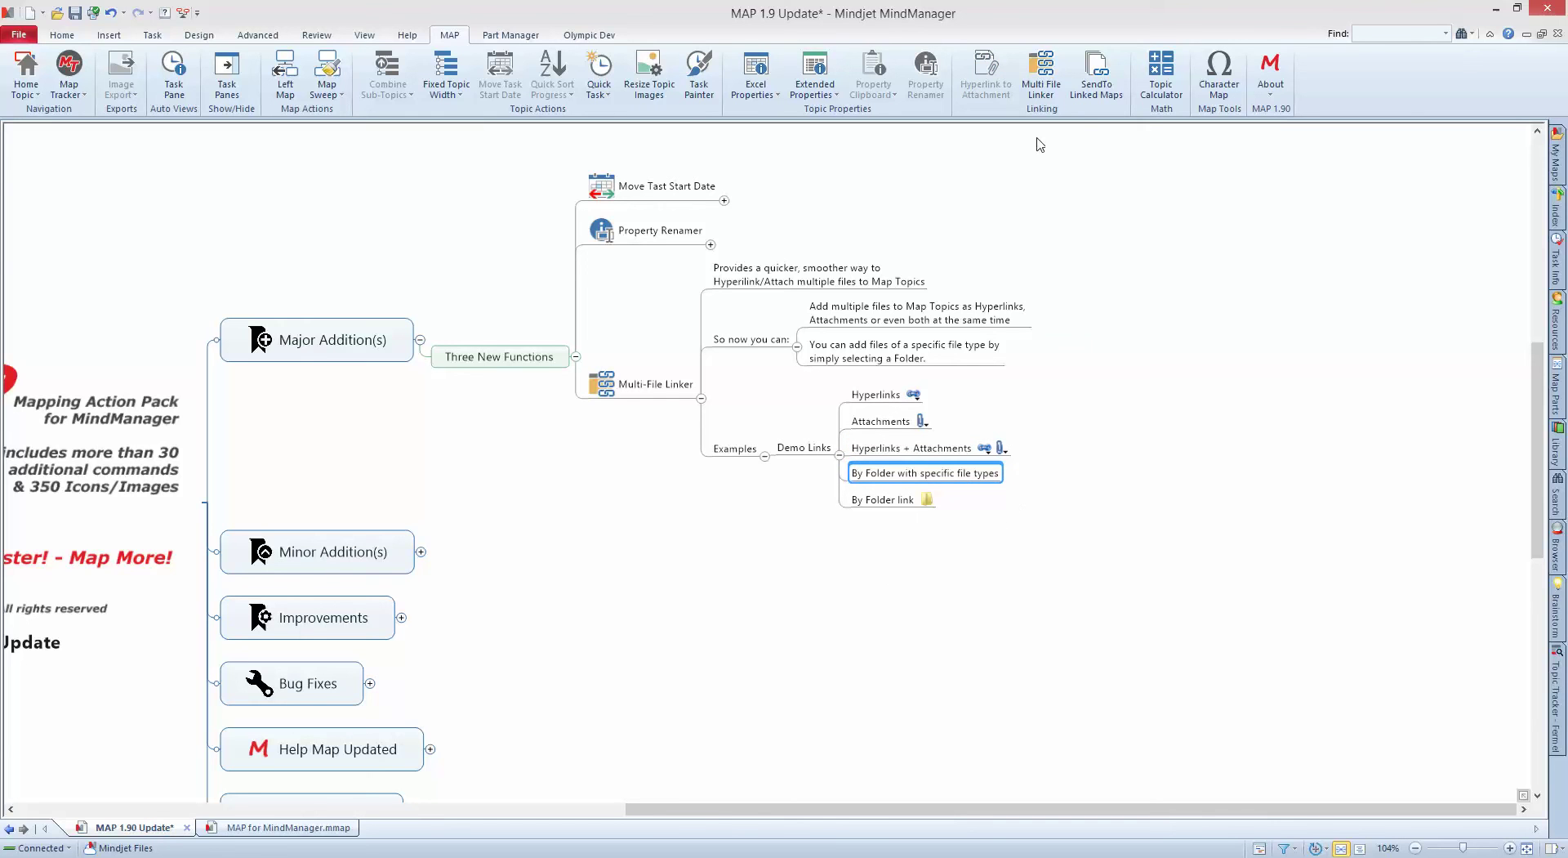
left_click(1043, 78)
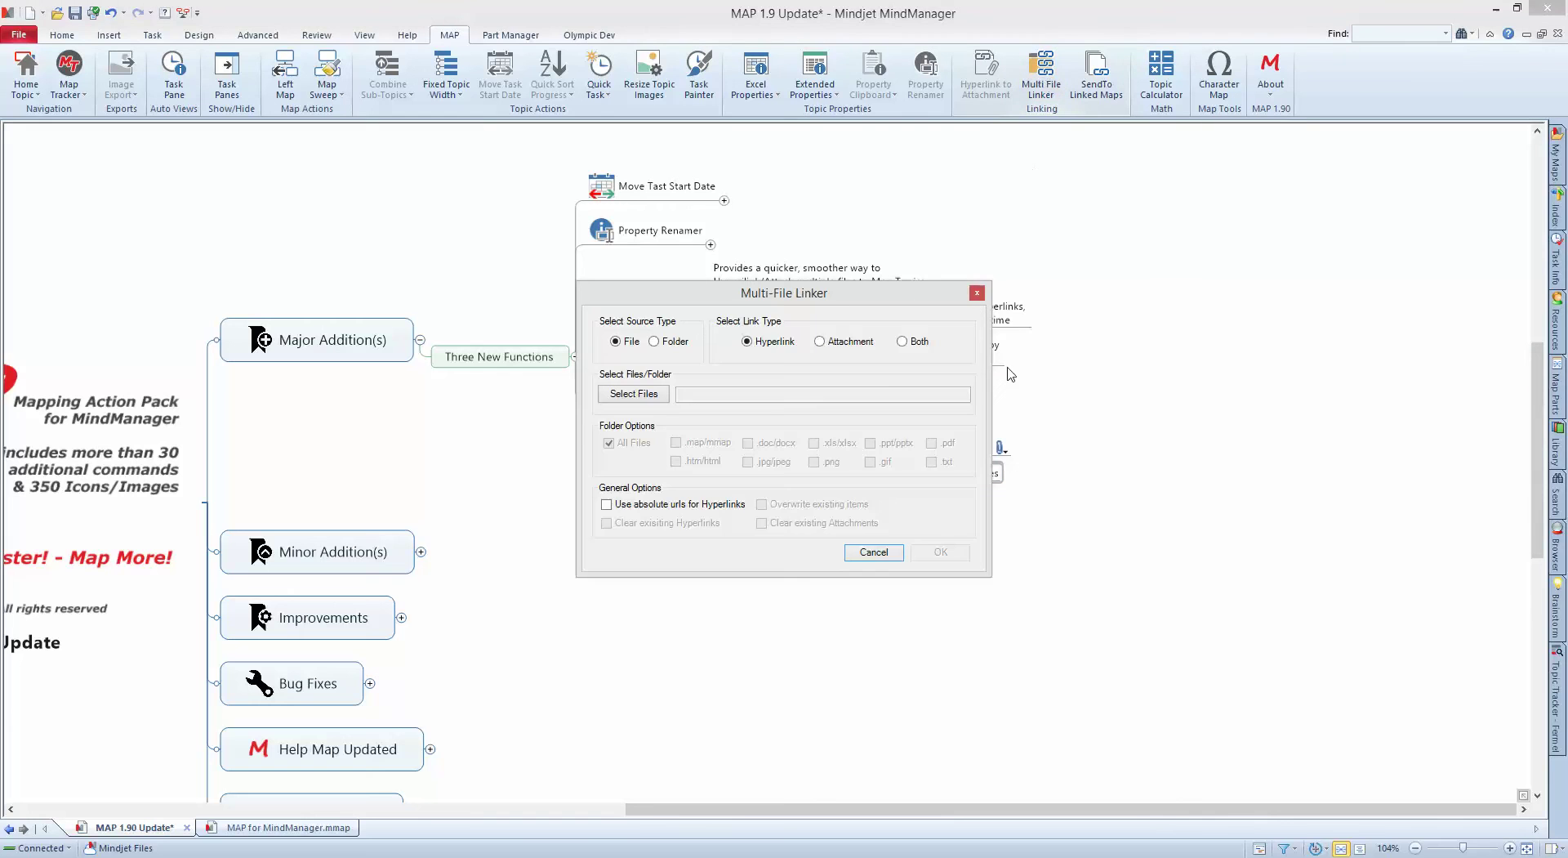
left_click_drag(813, 291, 698, 264)
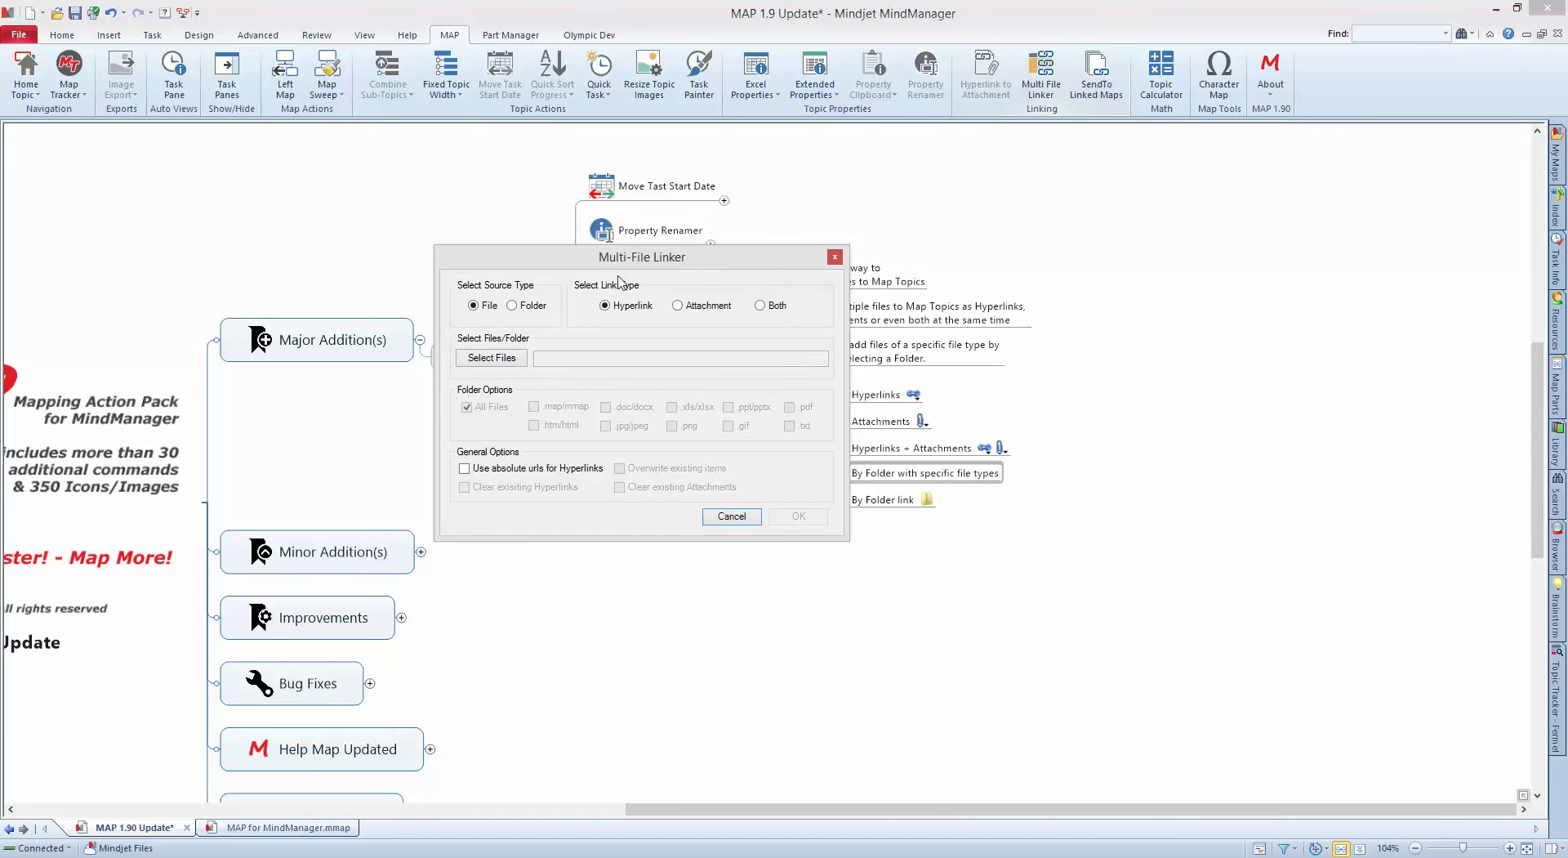
left_click(532, 306)
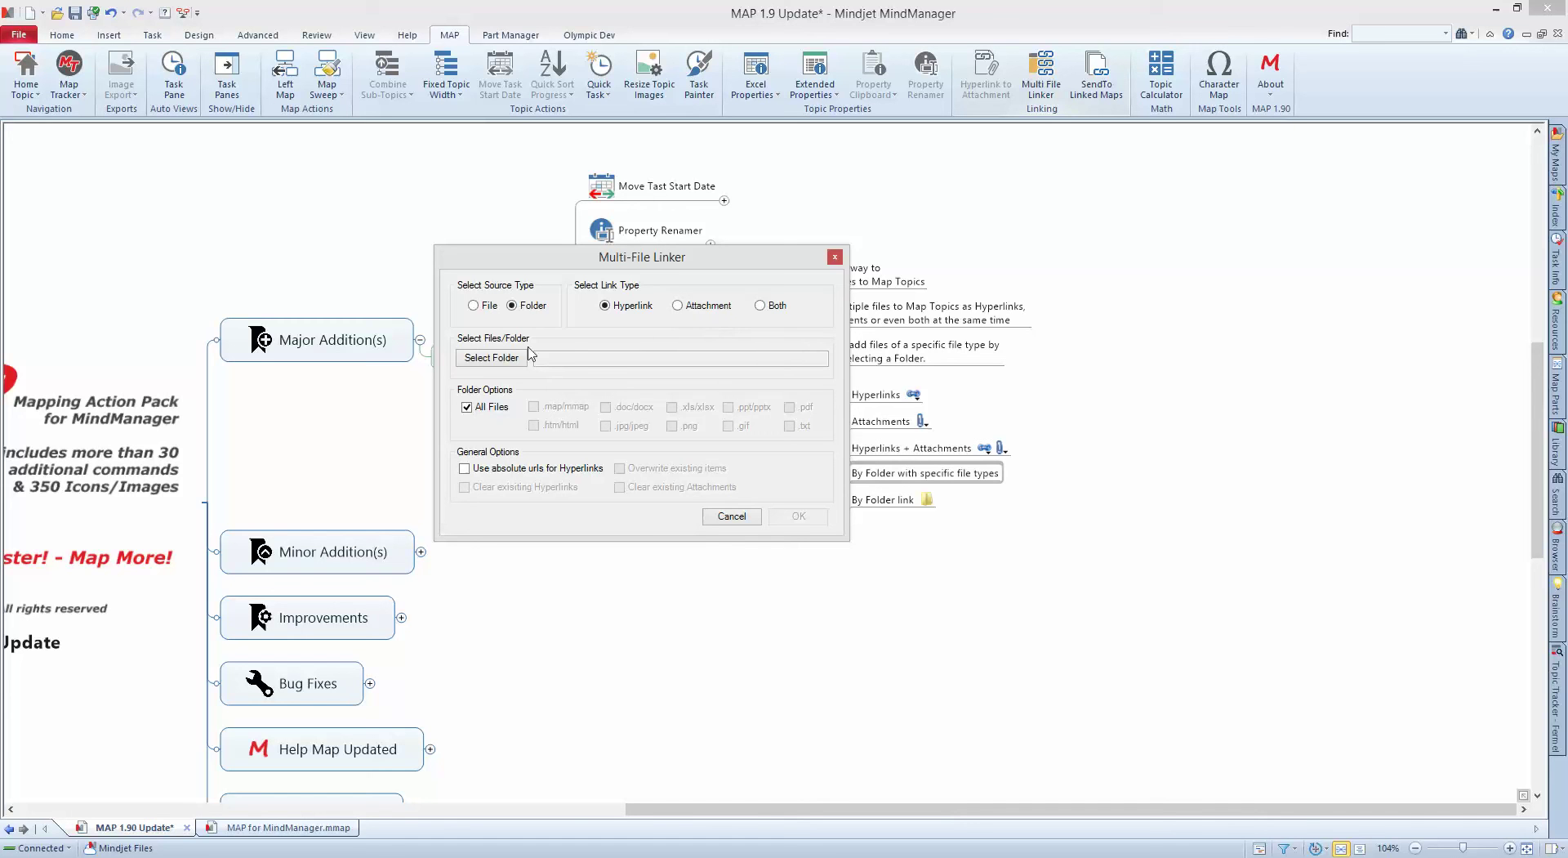
left_click(498, 358)
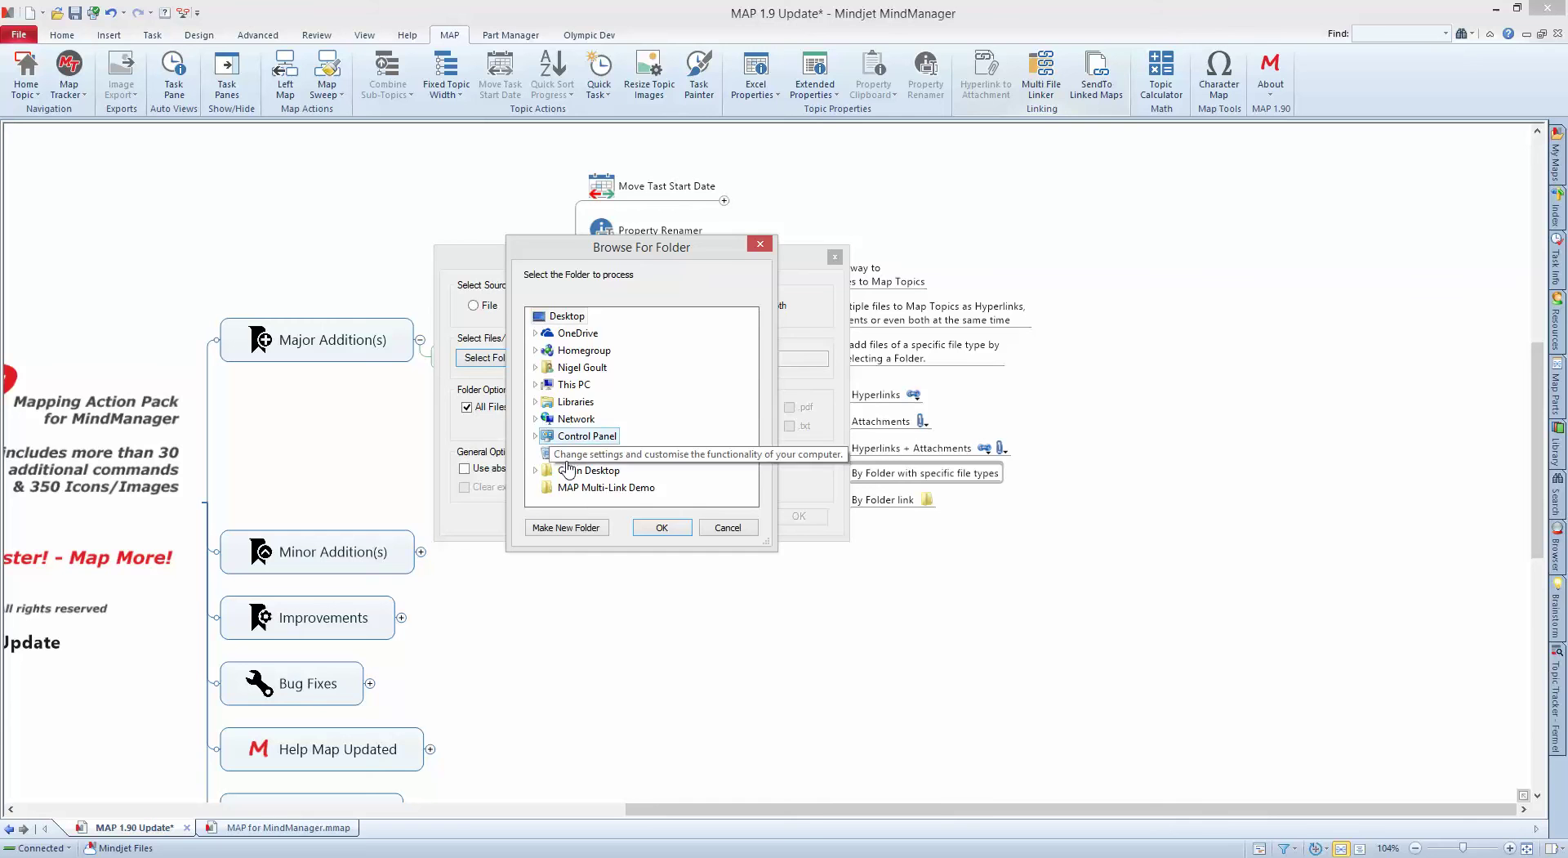
left_click(581, 488)
left_click(658, 527)
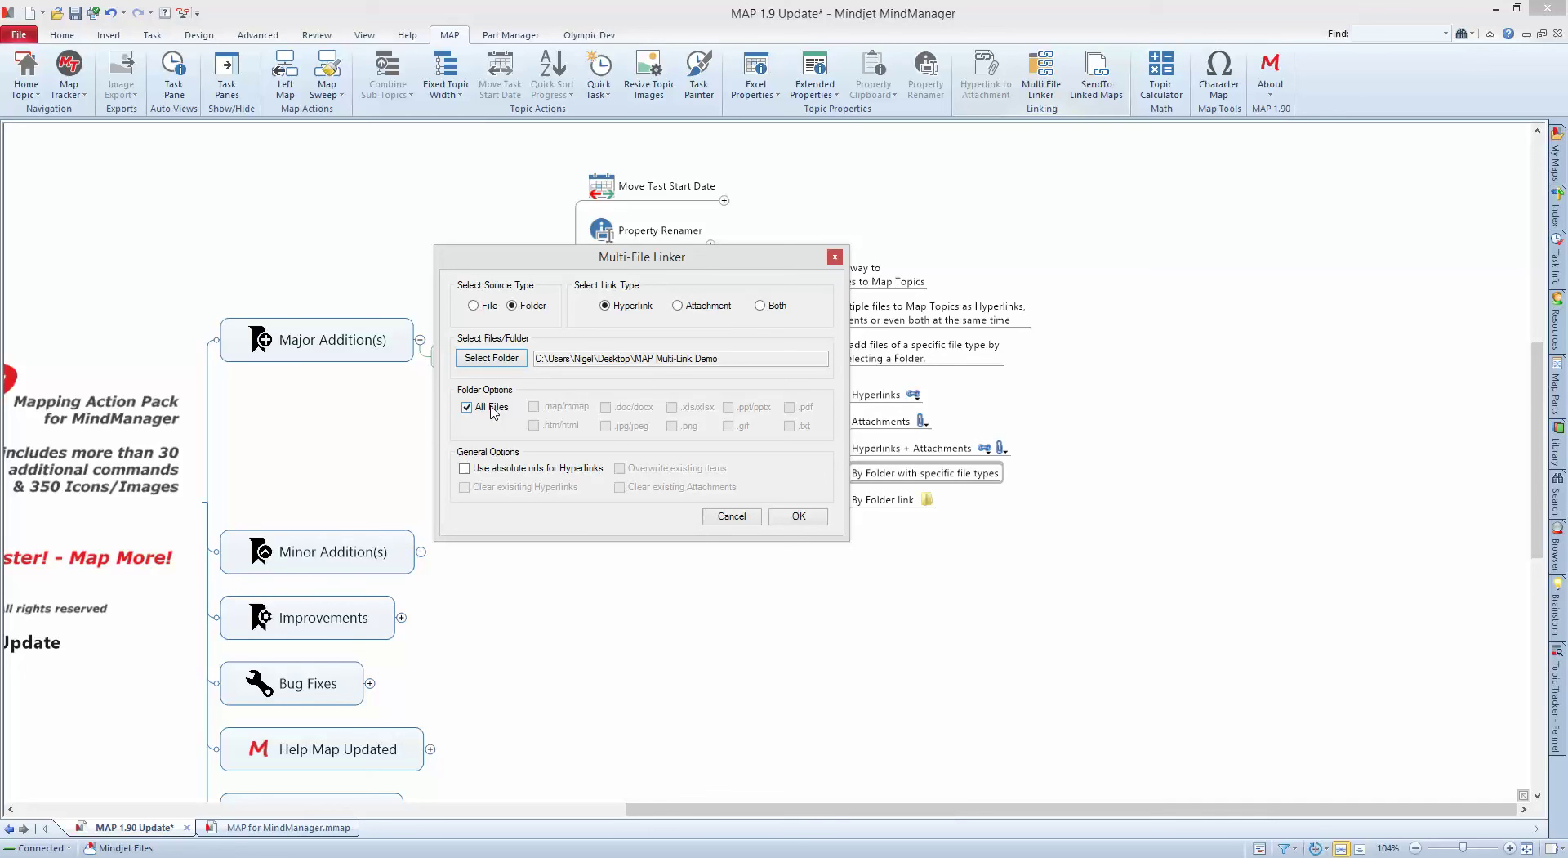
left_click(491, 408)
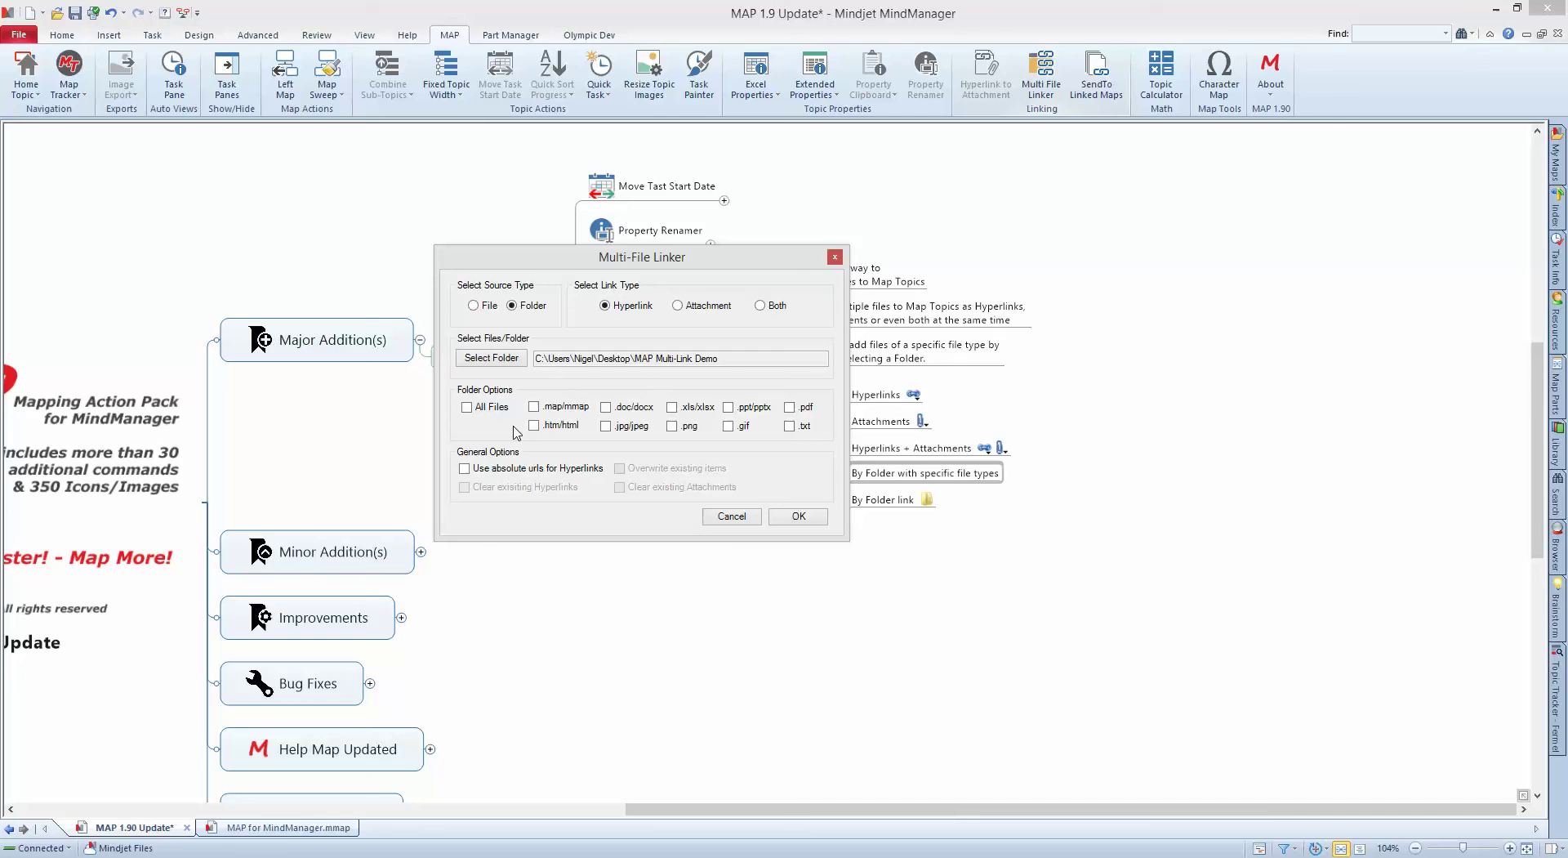
left_click(606, 407)
left_click(672, 407)
left_click(795, 516)
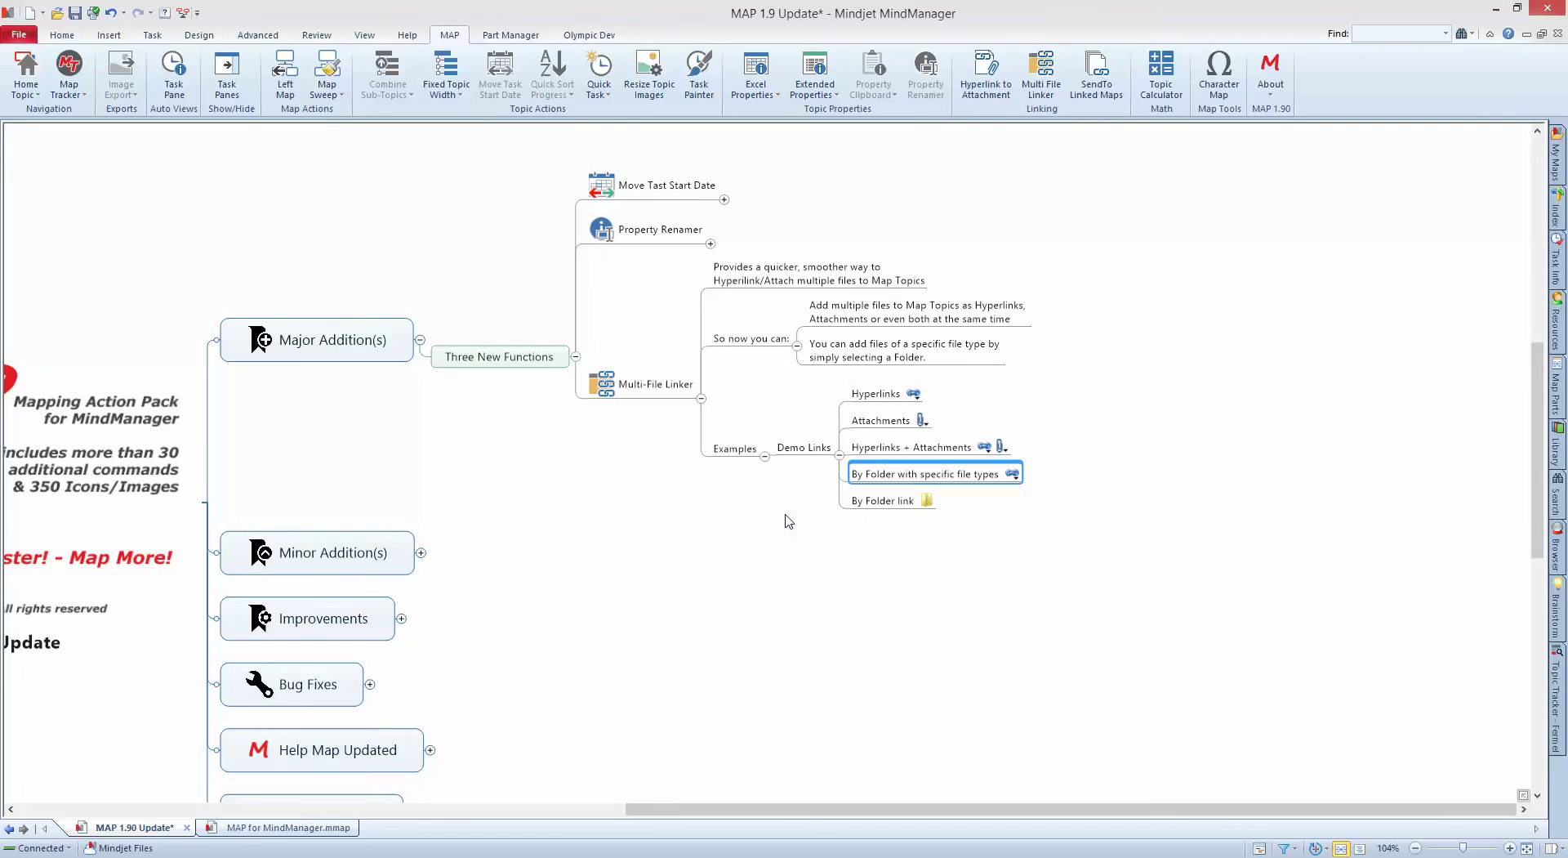
mouse_move(1014, 480)
Hyperlink all files of the MAP Multi-Link Demo folder to the By Folder link topic with Multi-File Linker.
left_click(885, 508)
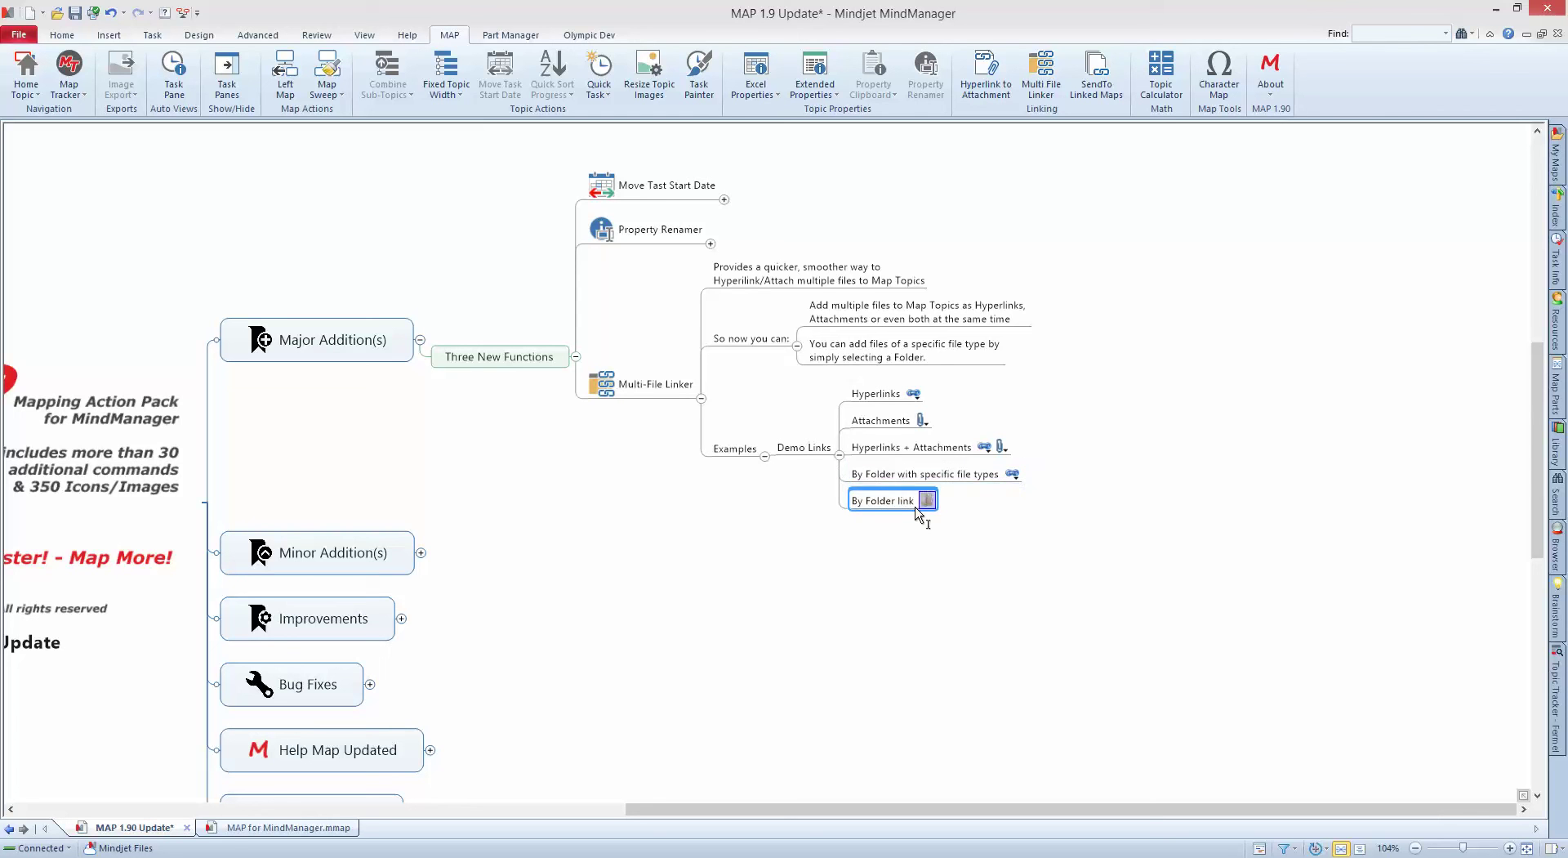
left_click(1033, 82)
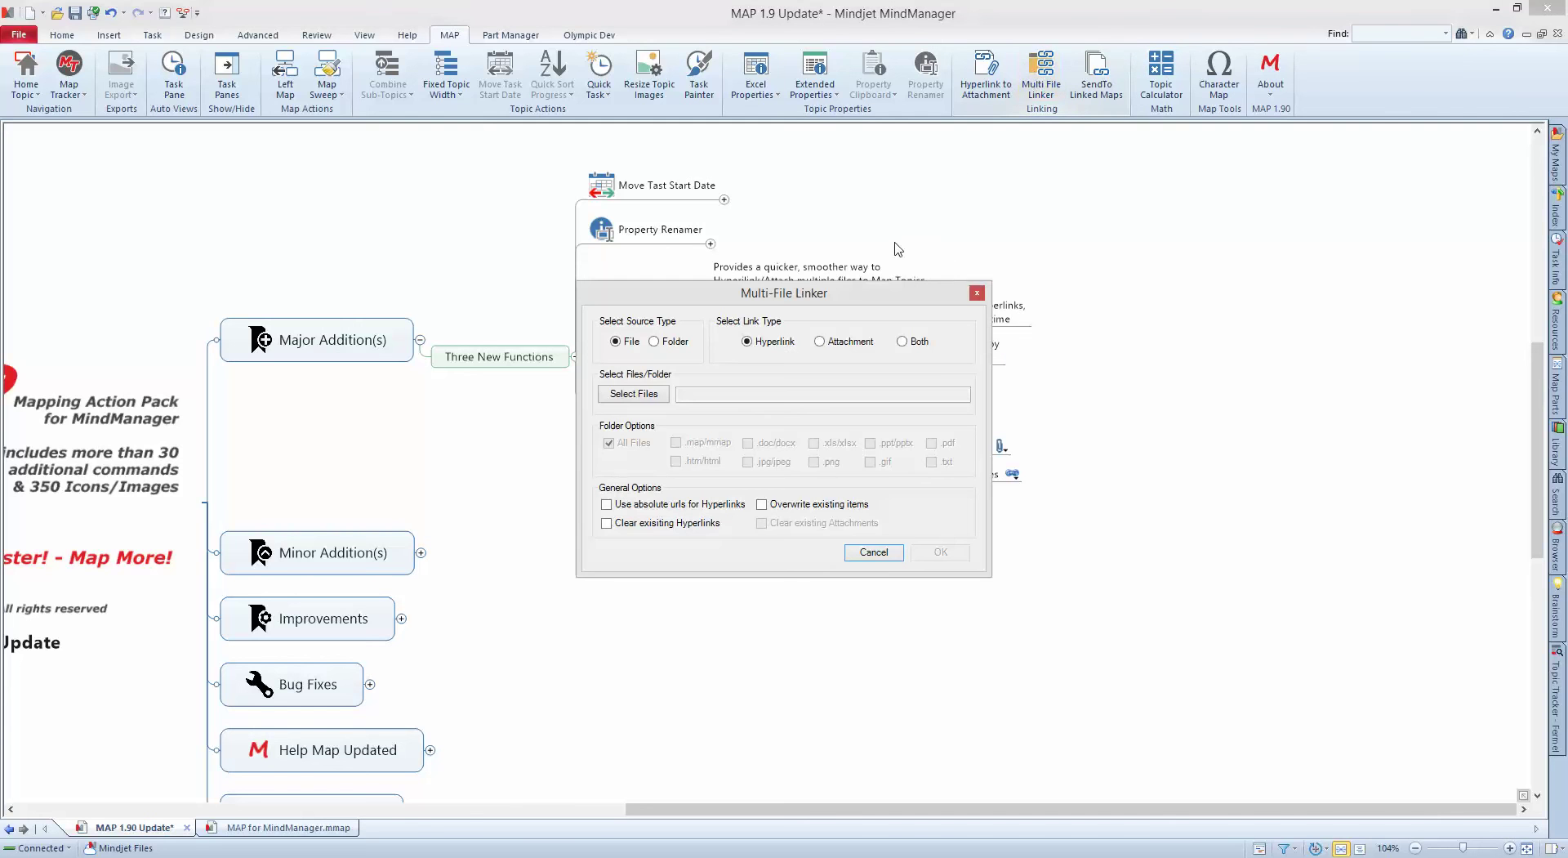
left_click(656, 341)
left_click(646, 396)
left_click(704, 525)
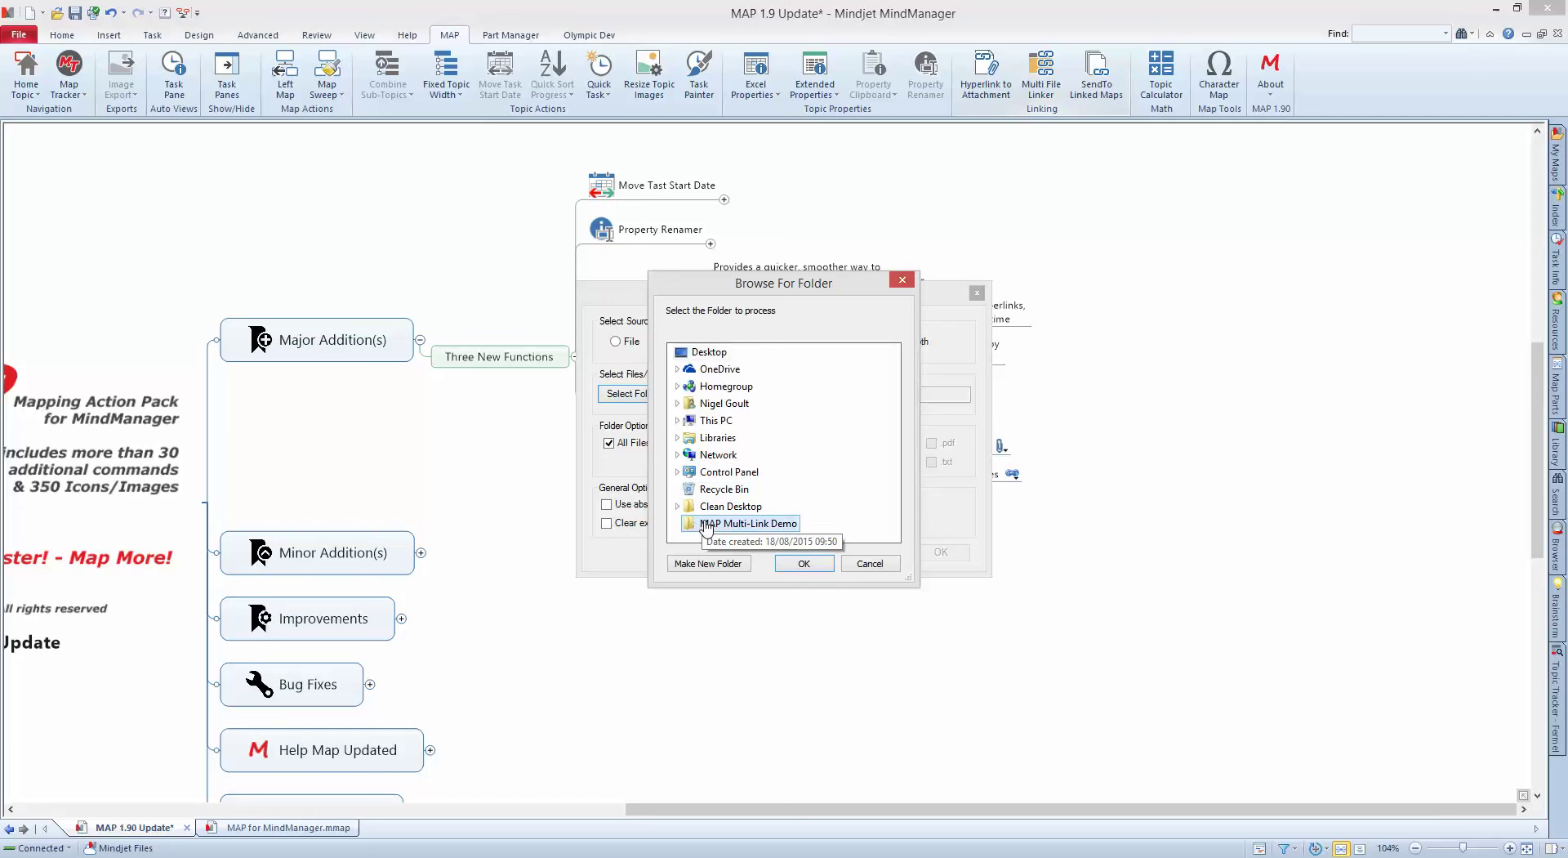
left_click(785, 562)
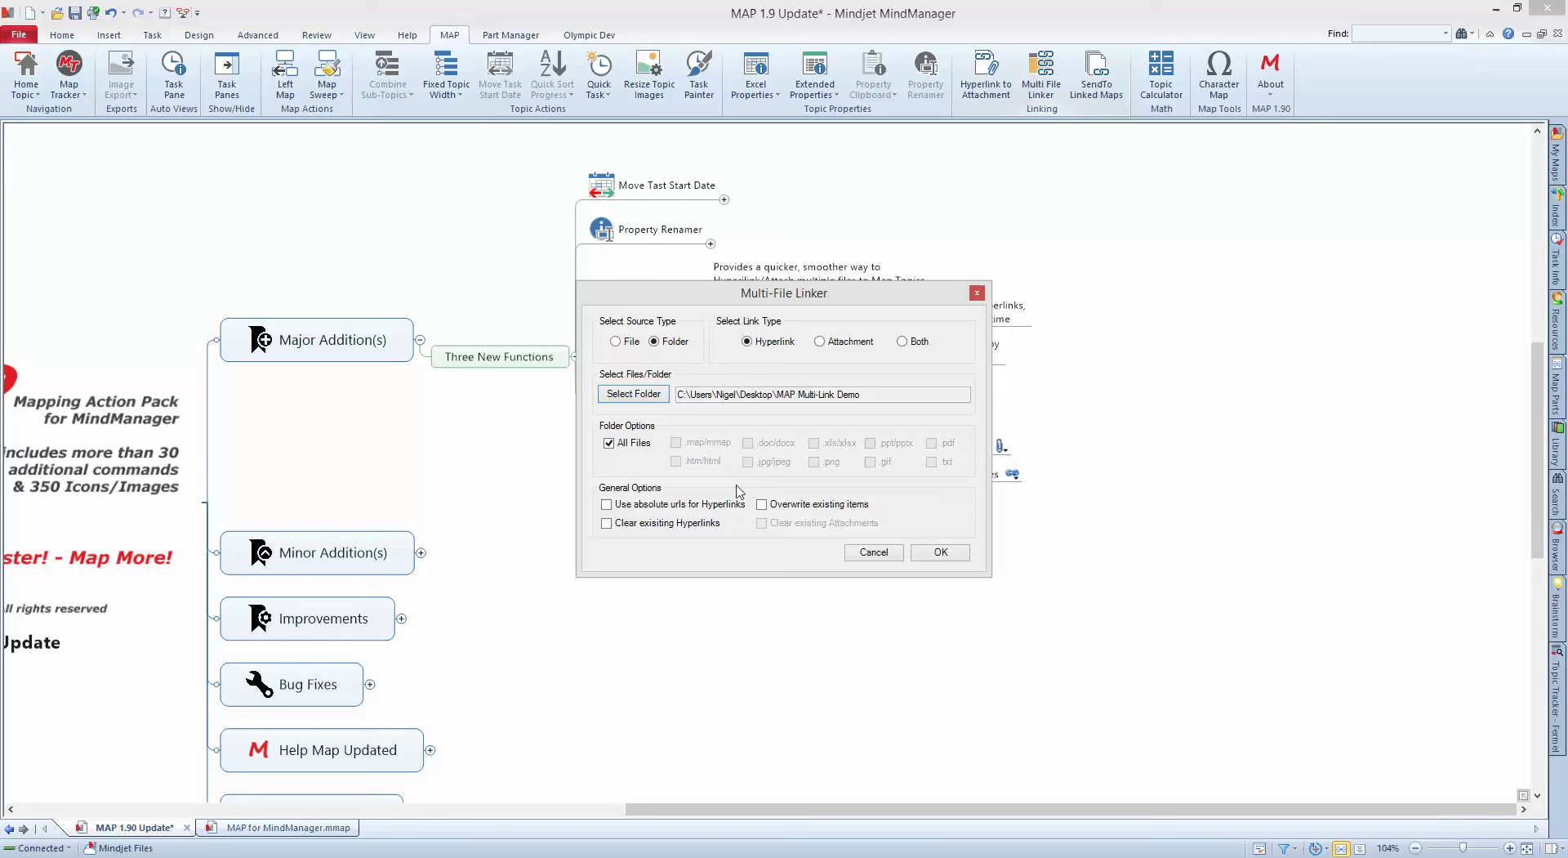
left_click(941, 553)
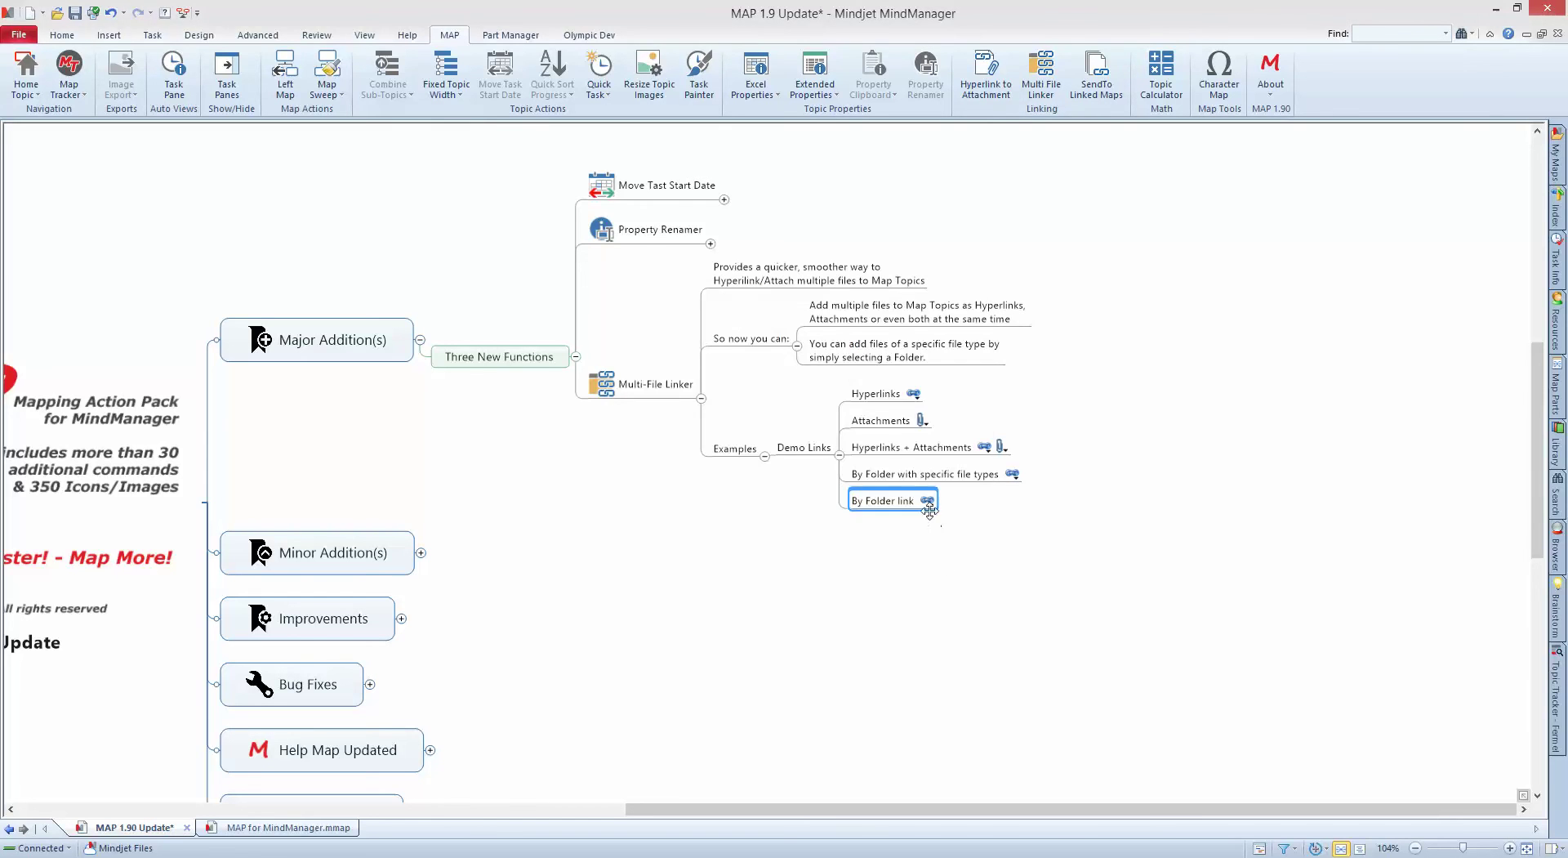
Check the links on the By Folder link topic, and examine Multi-File Linker's General Options without applying anything.
mouse_move(931, 508)
left_click(1041, 73)
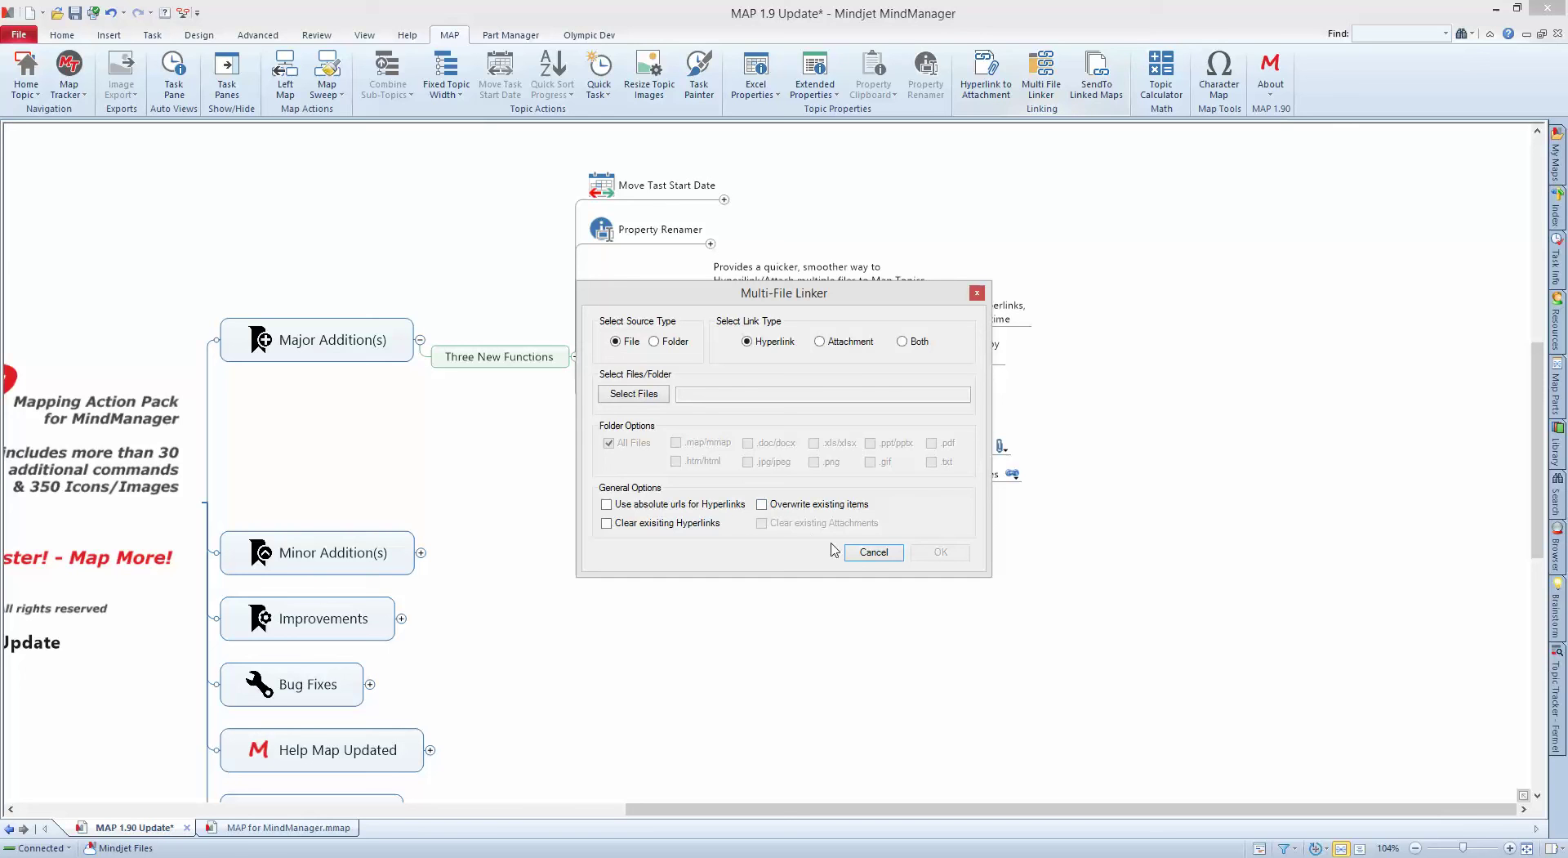
left_click(867, 553)
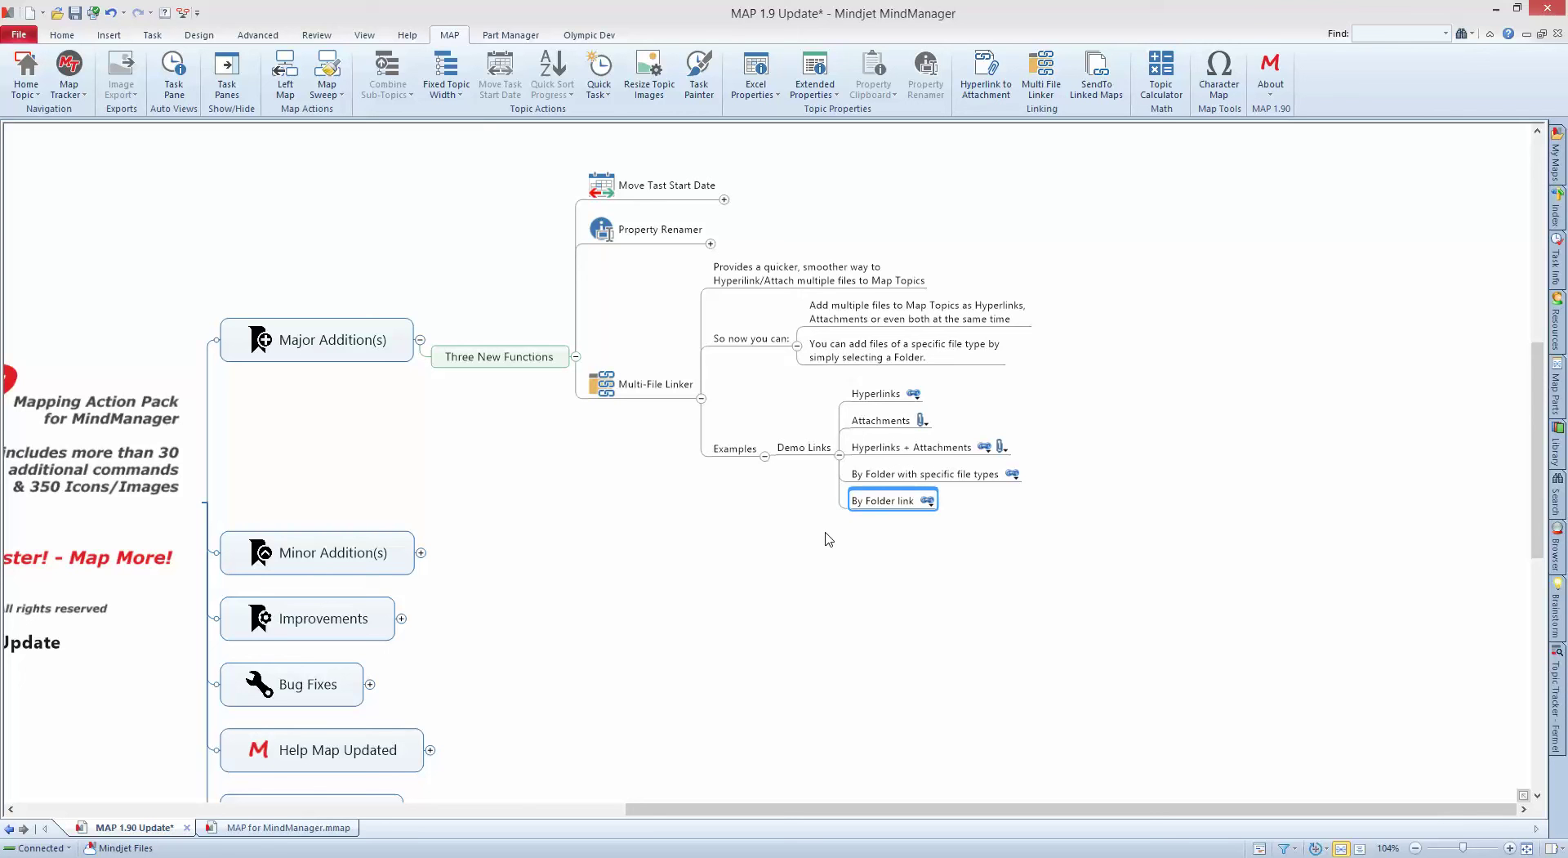
Collapse the Multi-File Linker, Three New Functions and Major Addition(s) topics.
left_click(701, 399)
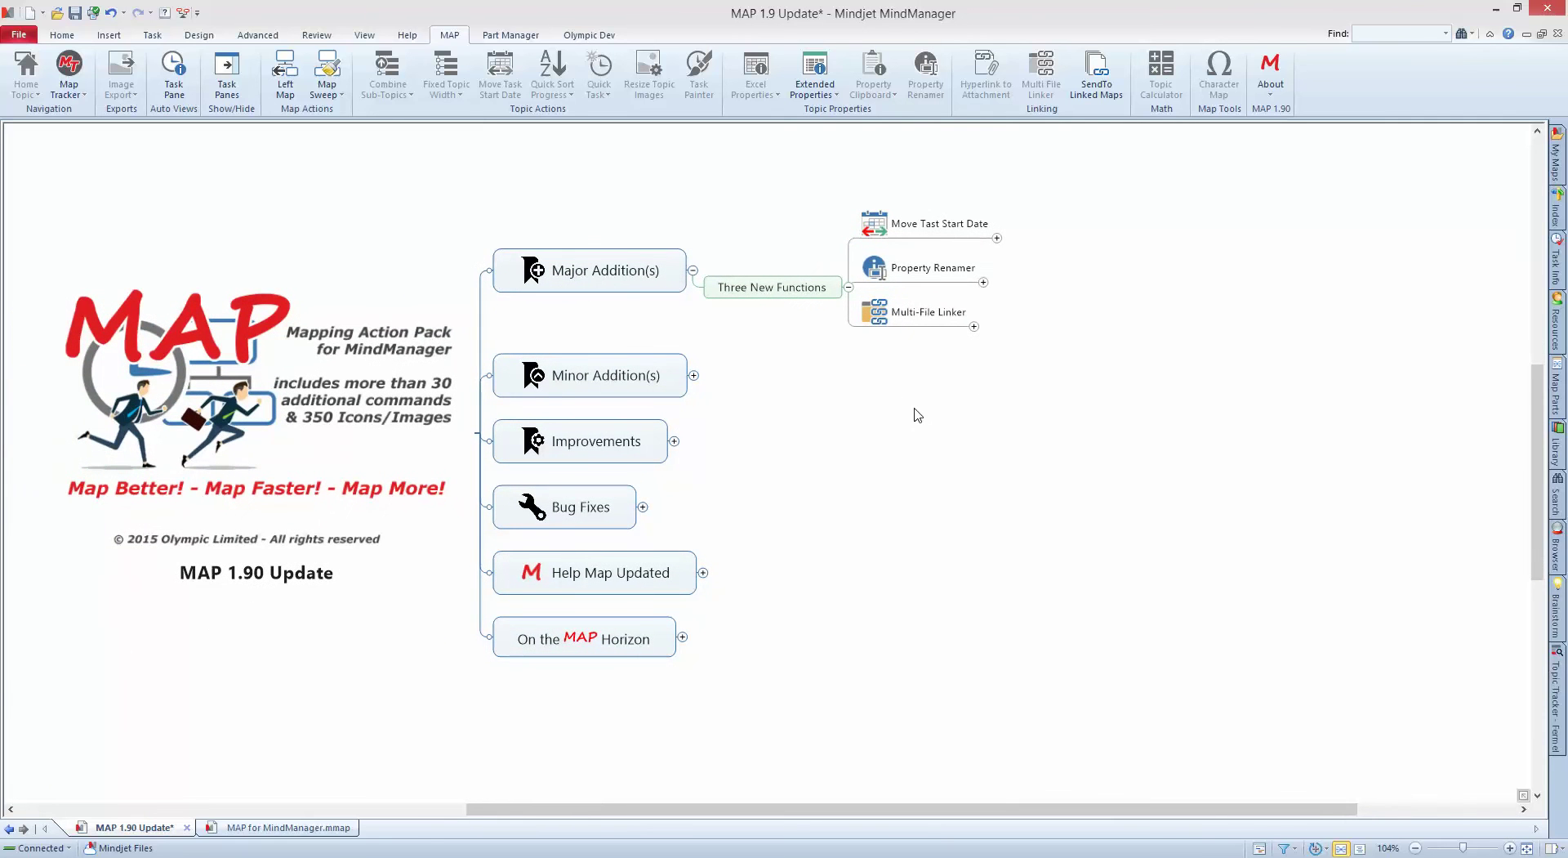
left_click(850, 288)
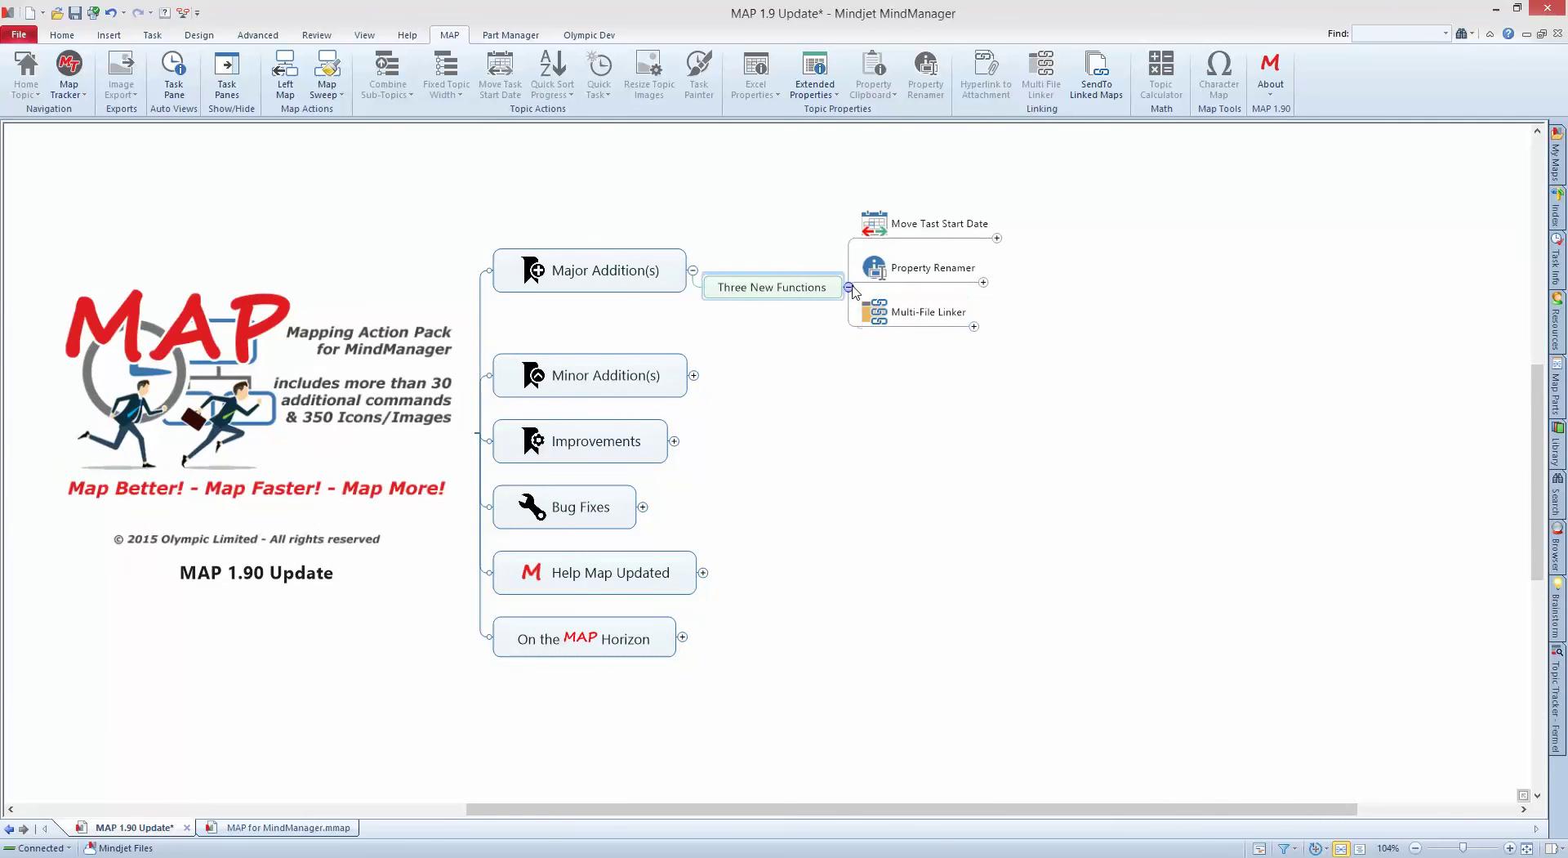
left_click(693, 271)
Review the Minor Addition(s) branch and the Improvements branch down to the Ribbon consolidated on initial install details, collapsing each one after viewing.
left_click(693, 336)
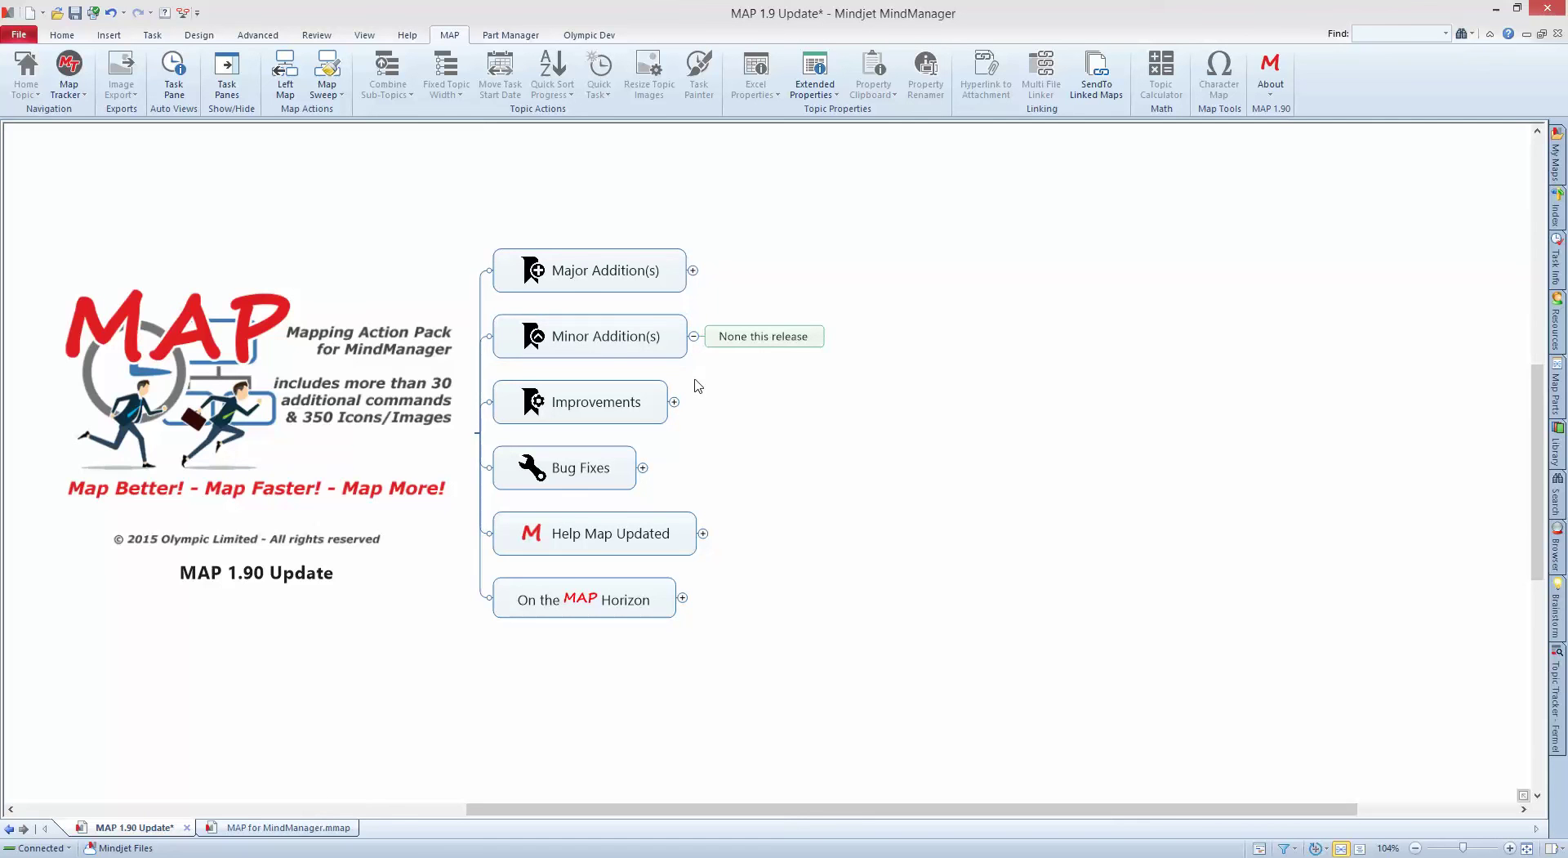
left_click(693, 336)
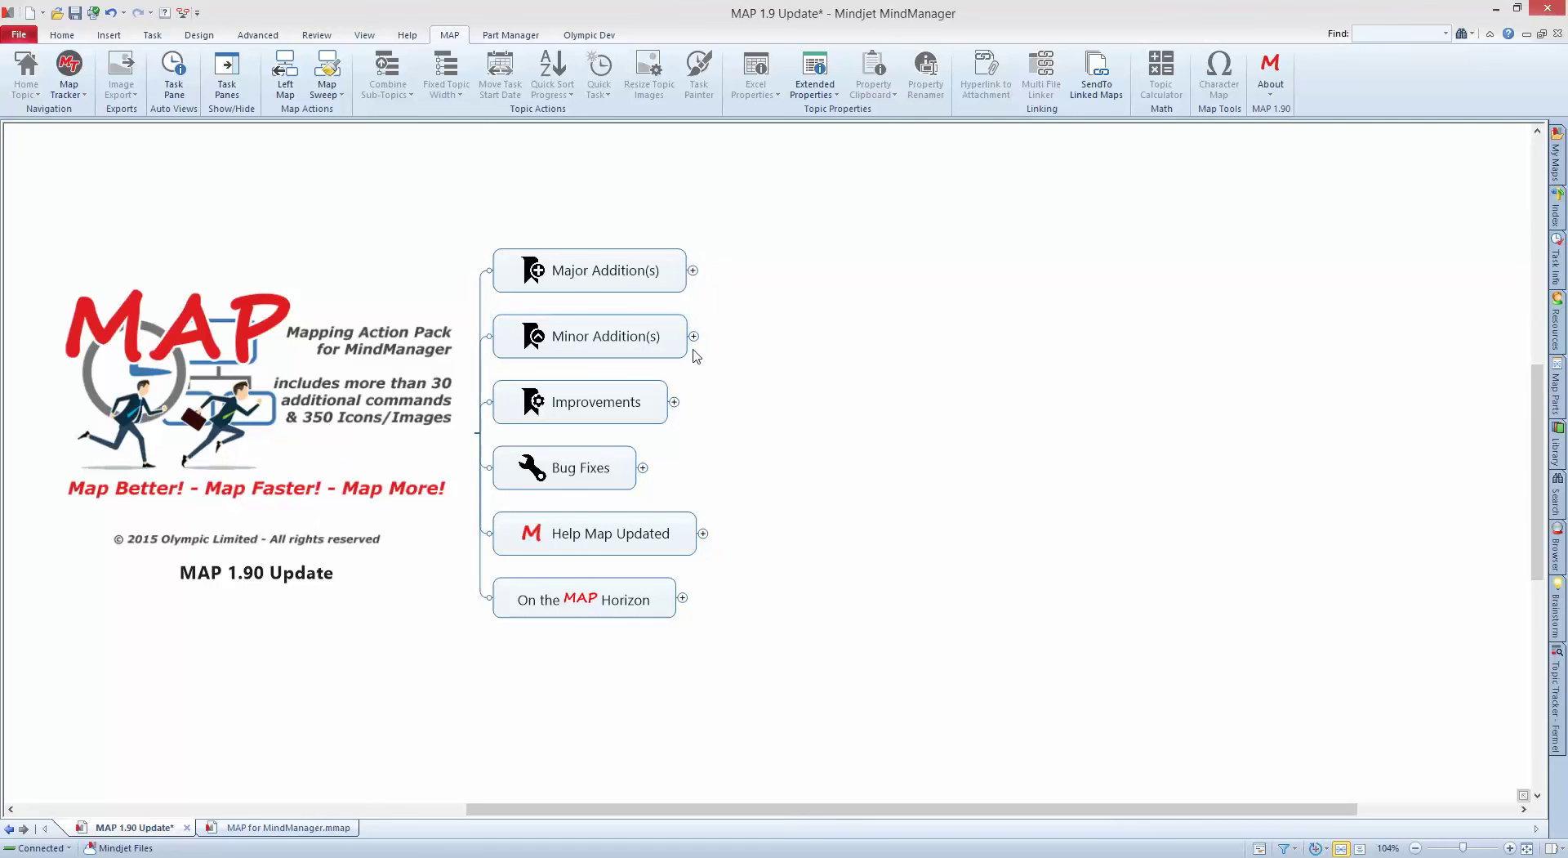
left_click(674, 402)
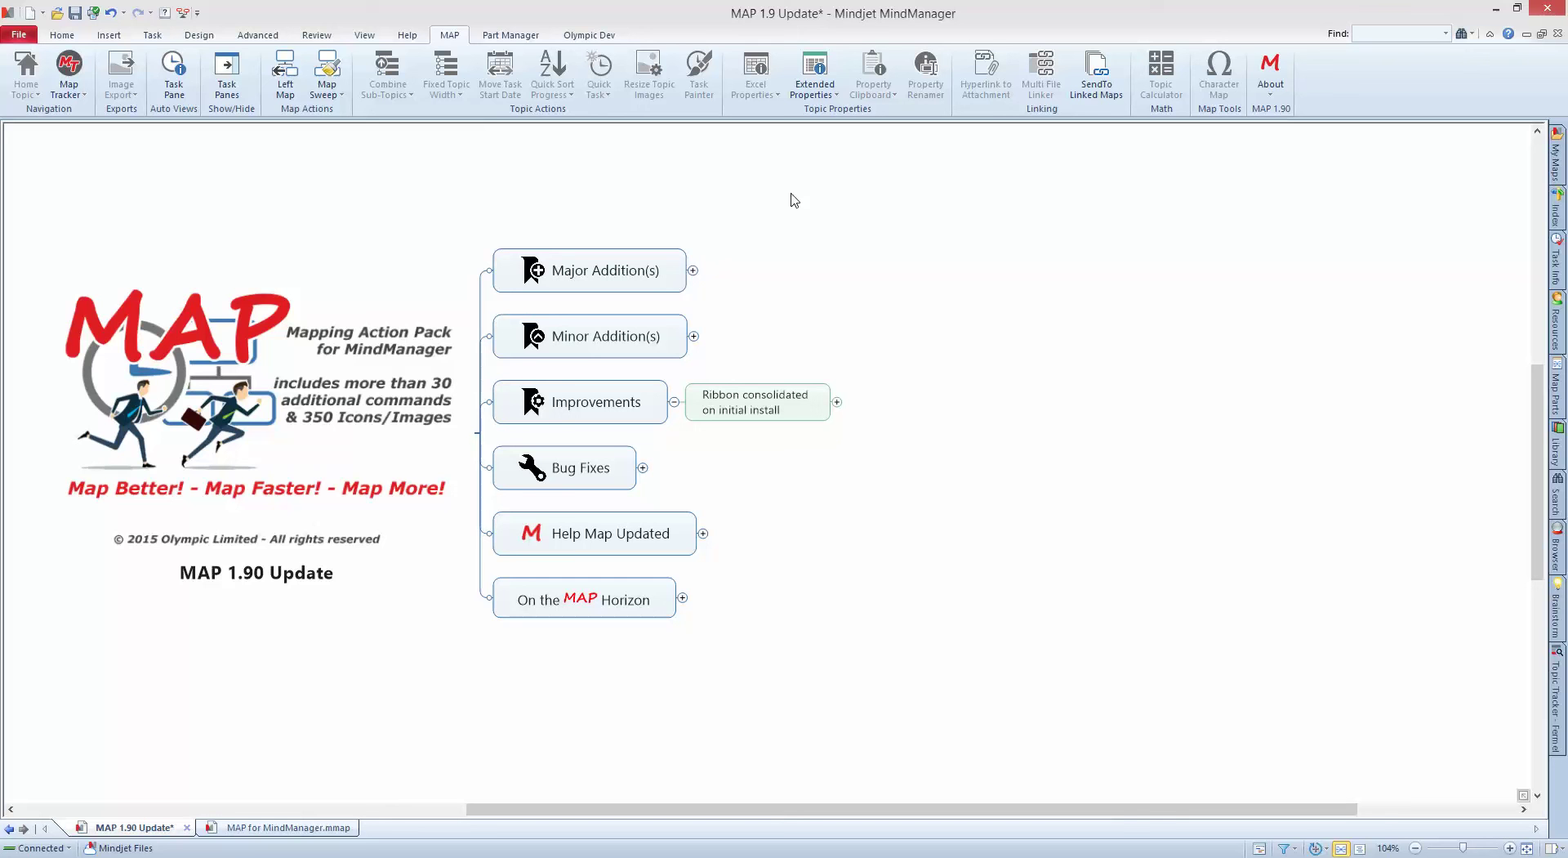
left_click(837, 402)
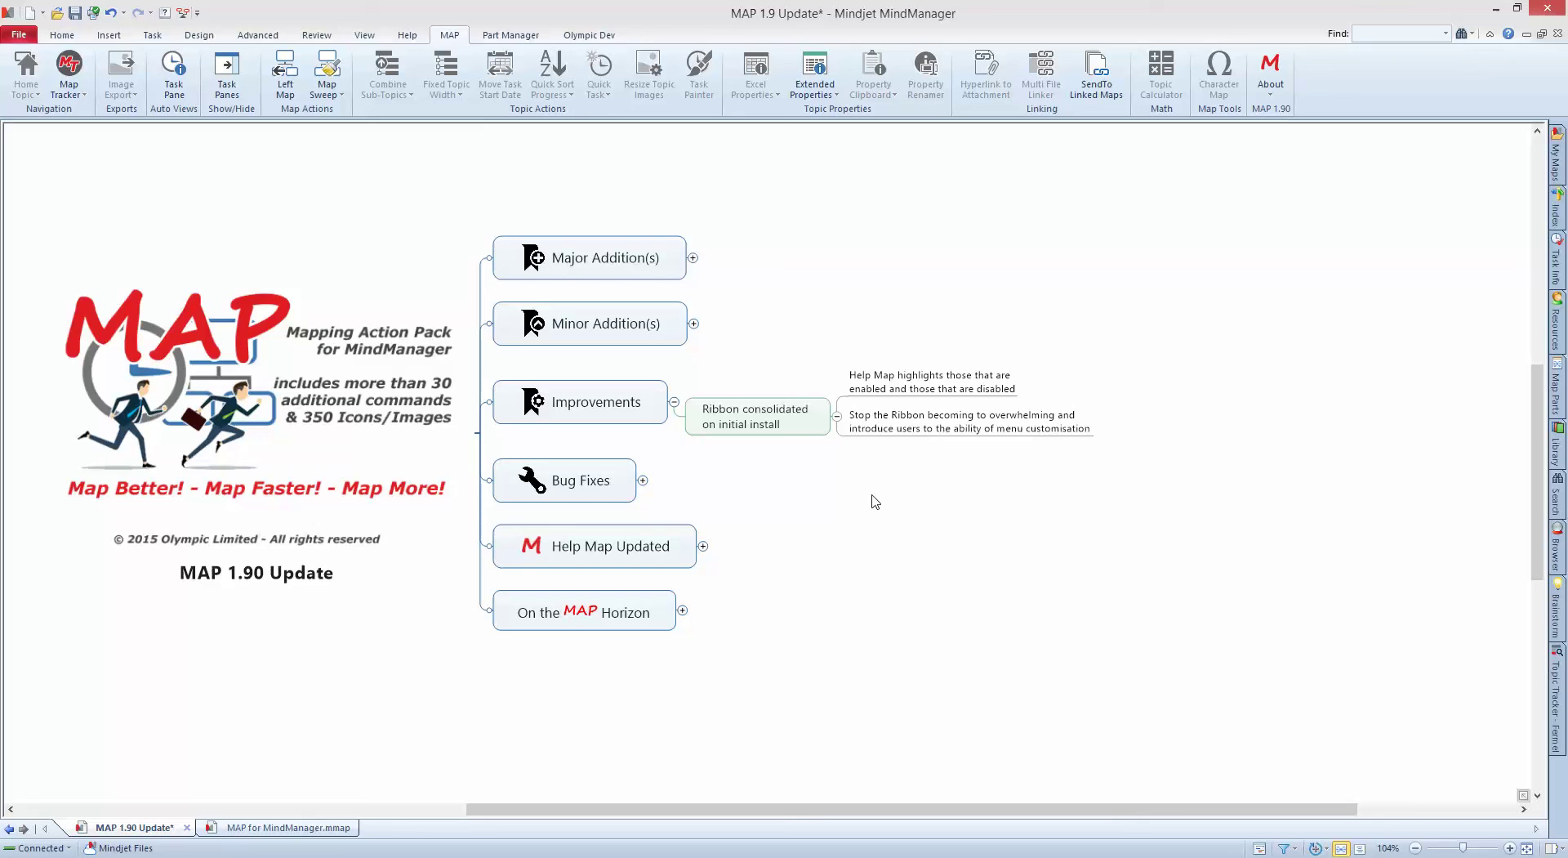
left_click(674, 404)
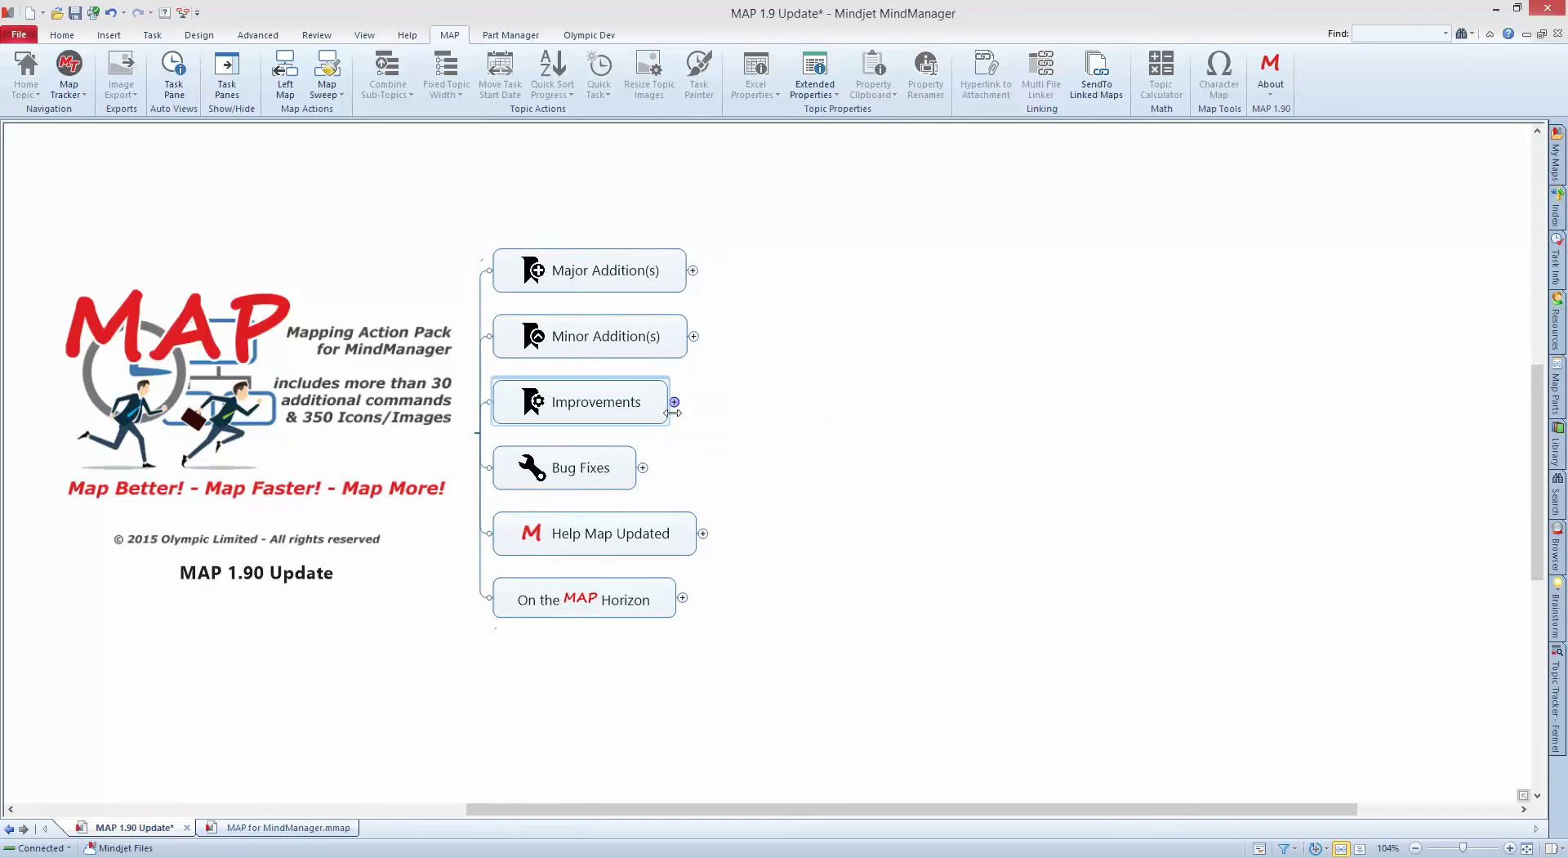
Expand the Bug Fixes branch down to the Property Clipboard details to read them, and collapse it again.
left_click(644, 468)
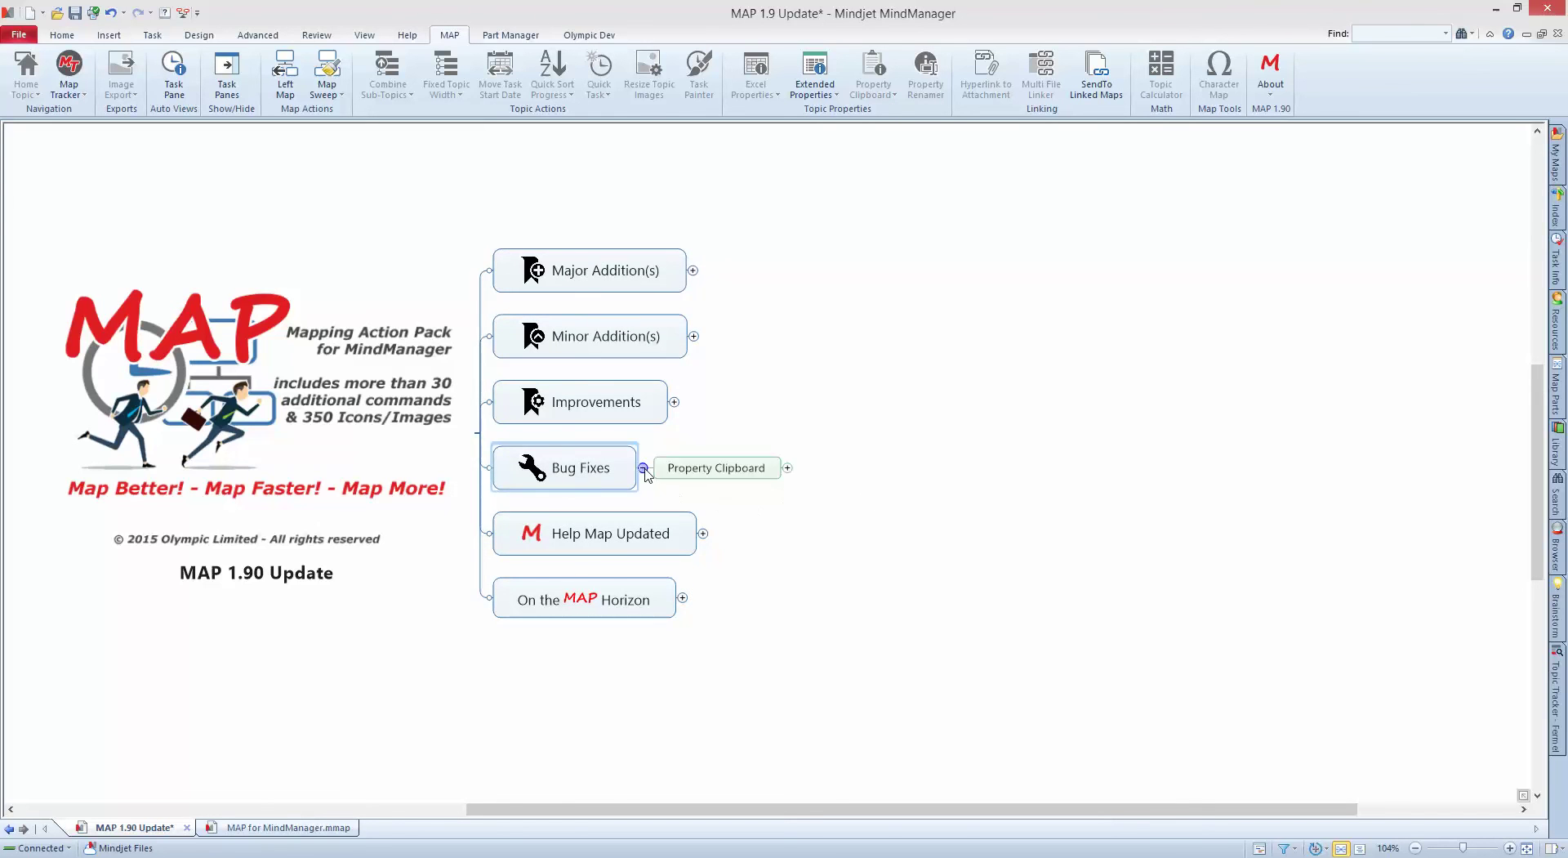
left_click(787, 468)
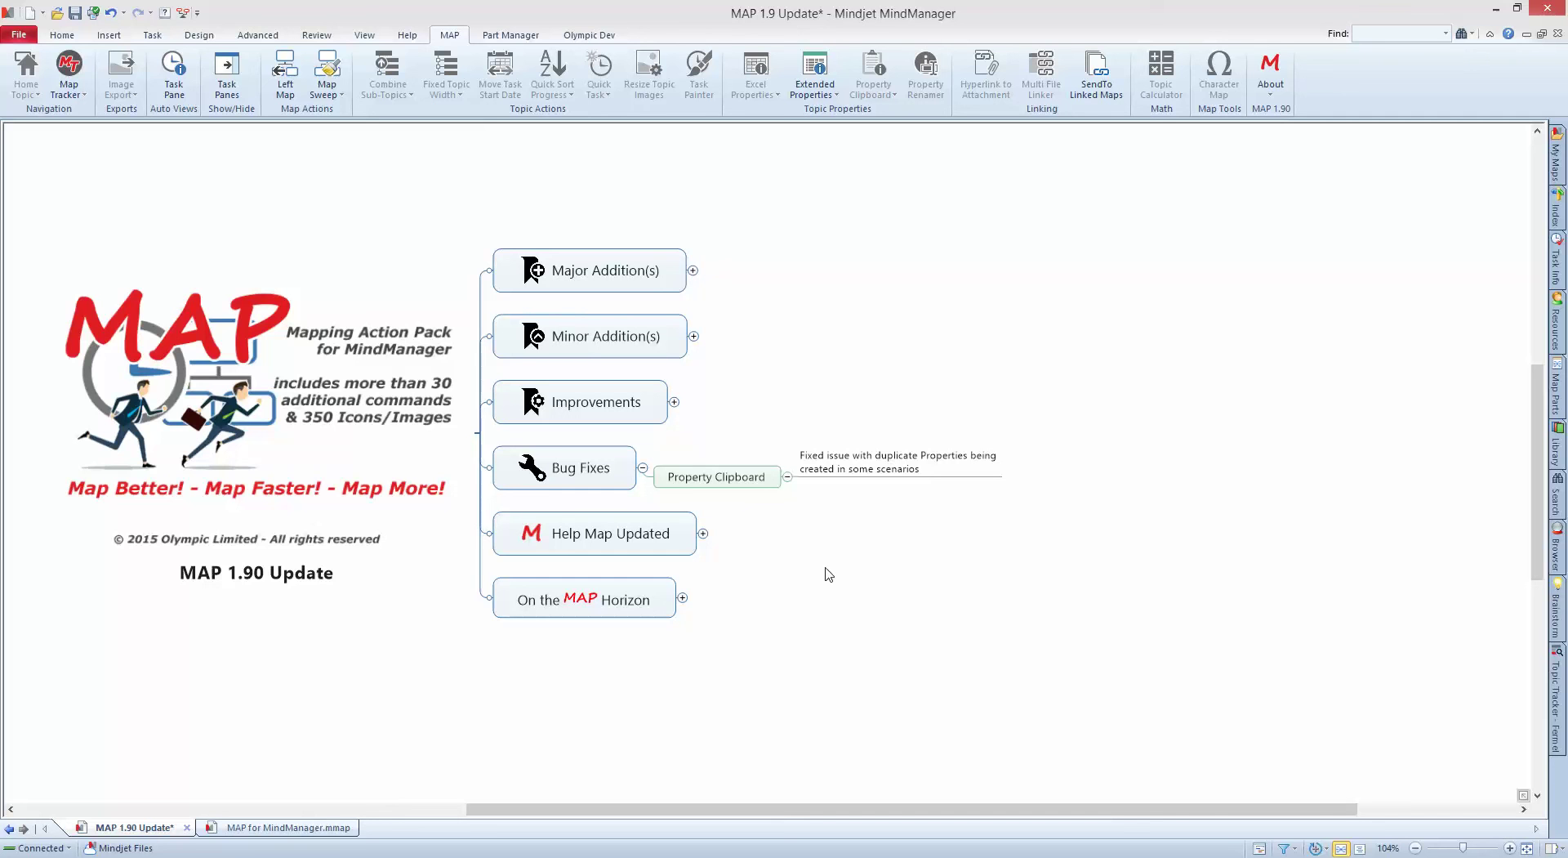
left_click(788, 477)
left_click(643, 468)
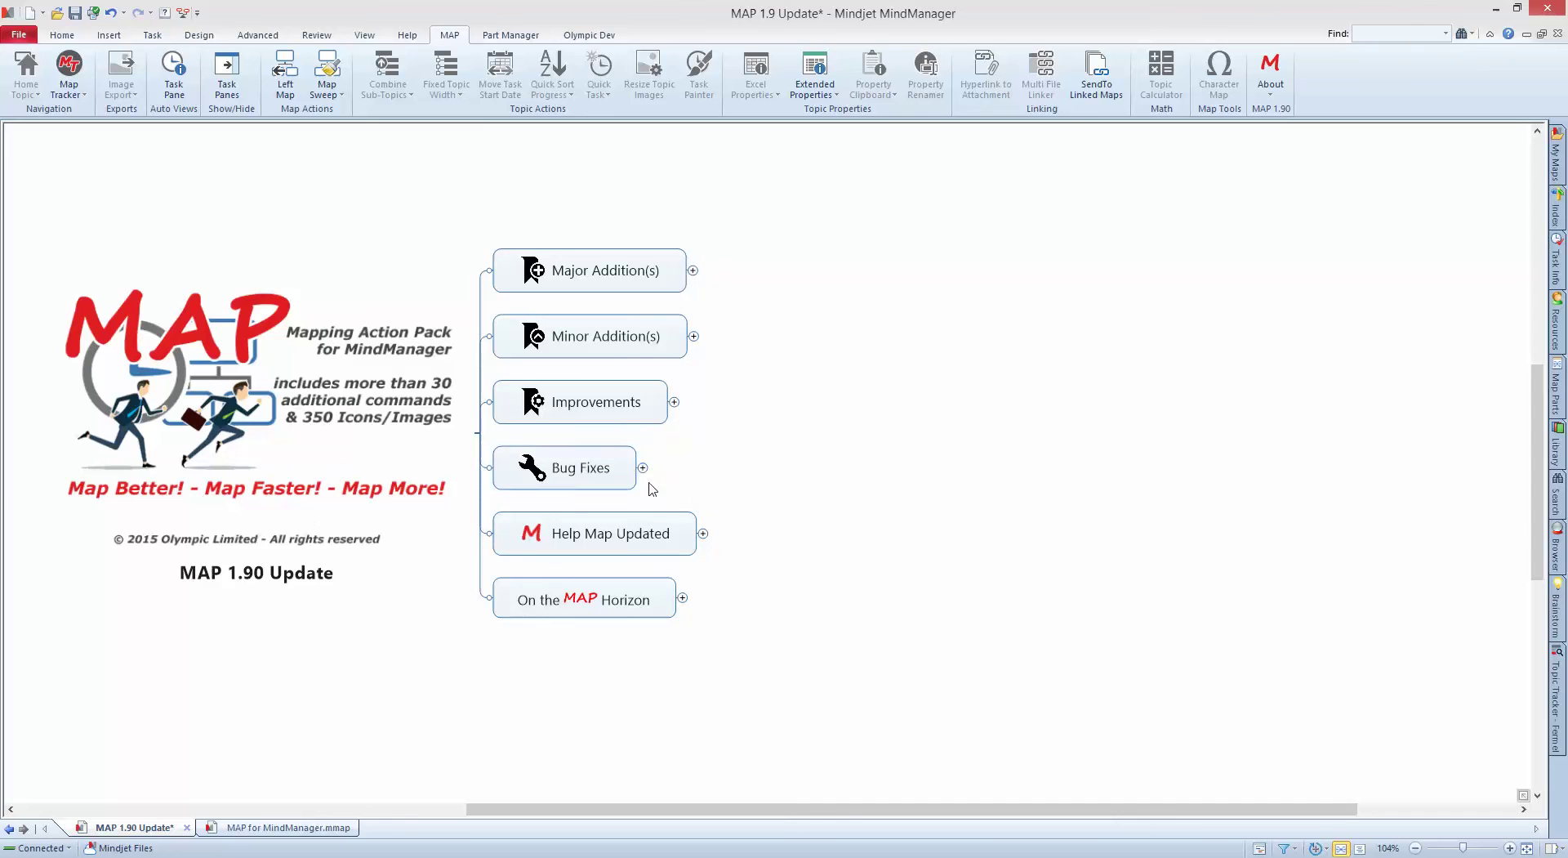
Expand the Help Map Updated topic and switch to the MAP for MindManager.mmap help map.
left_click(702, 533)
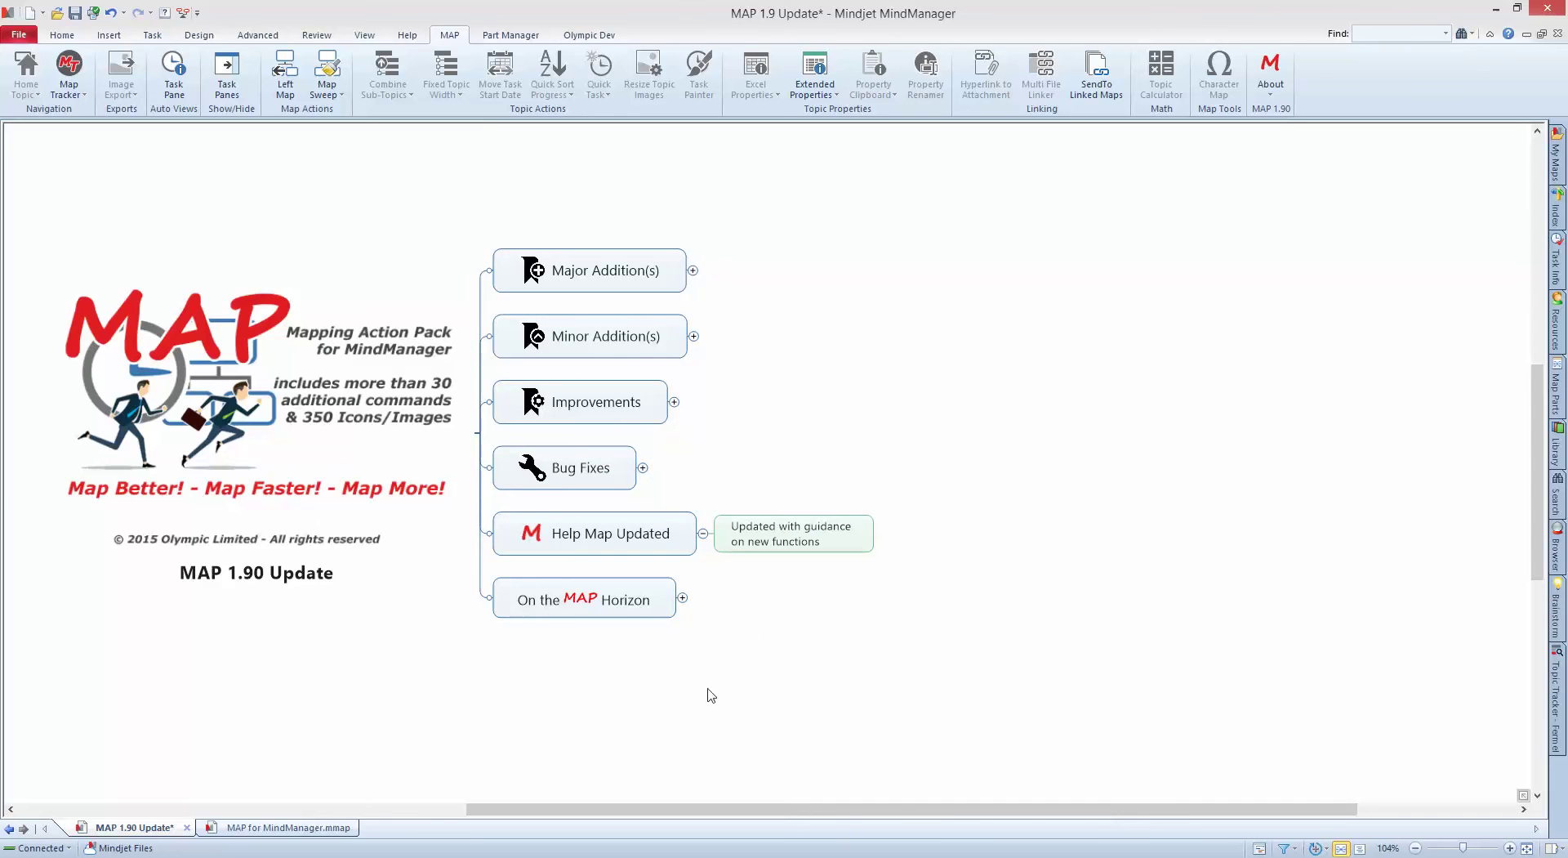
left_click(341, 828)
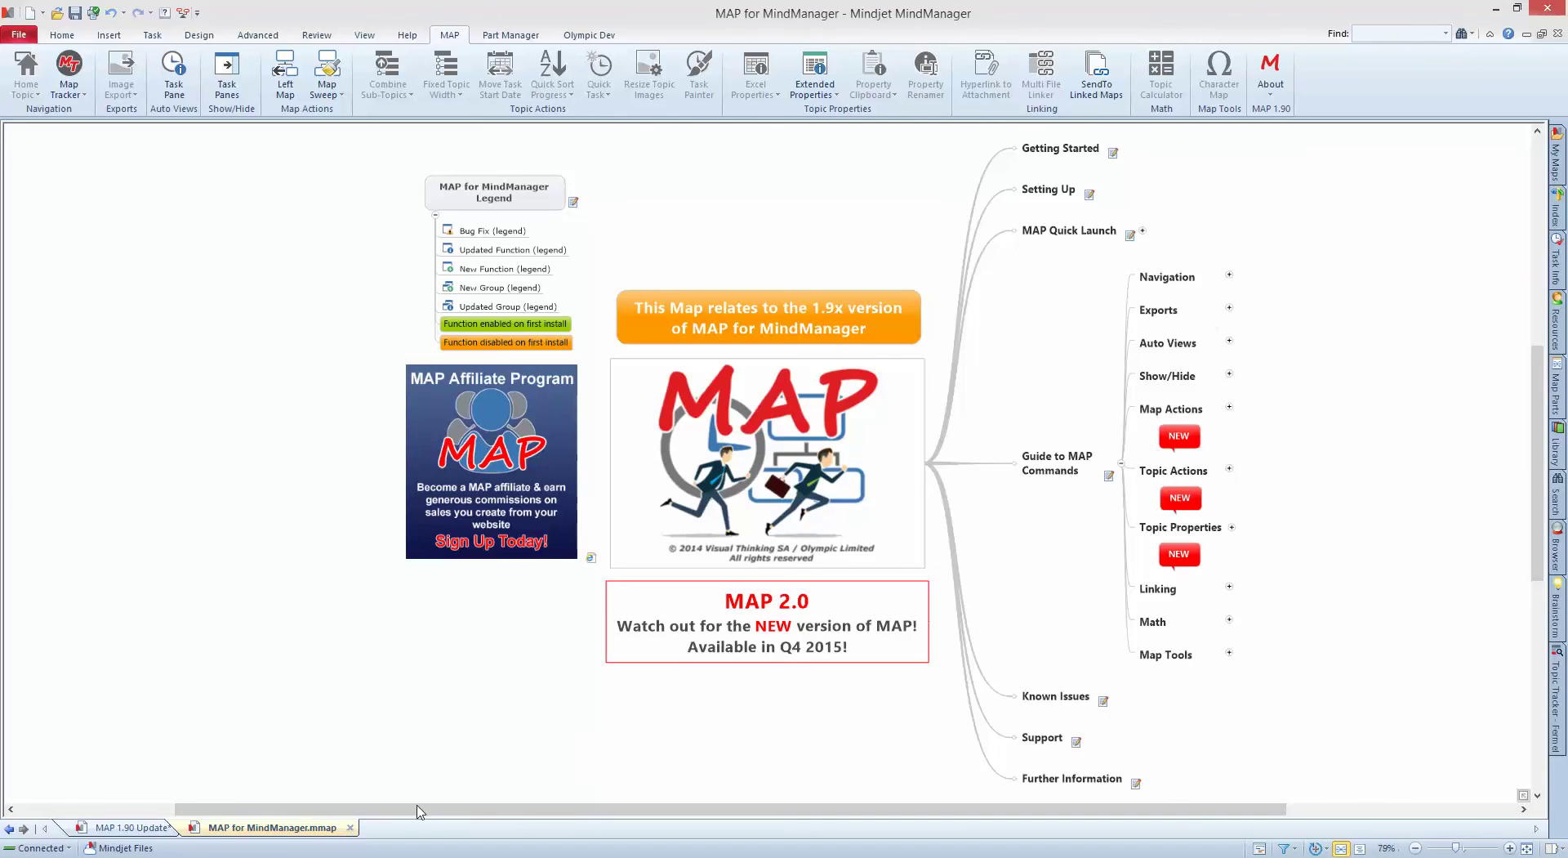
left_click_drag(689, 728, 640, 725)
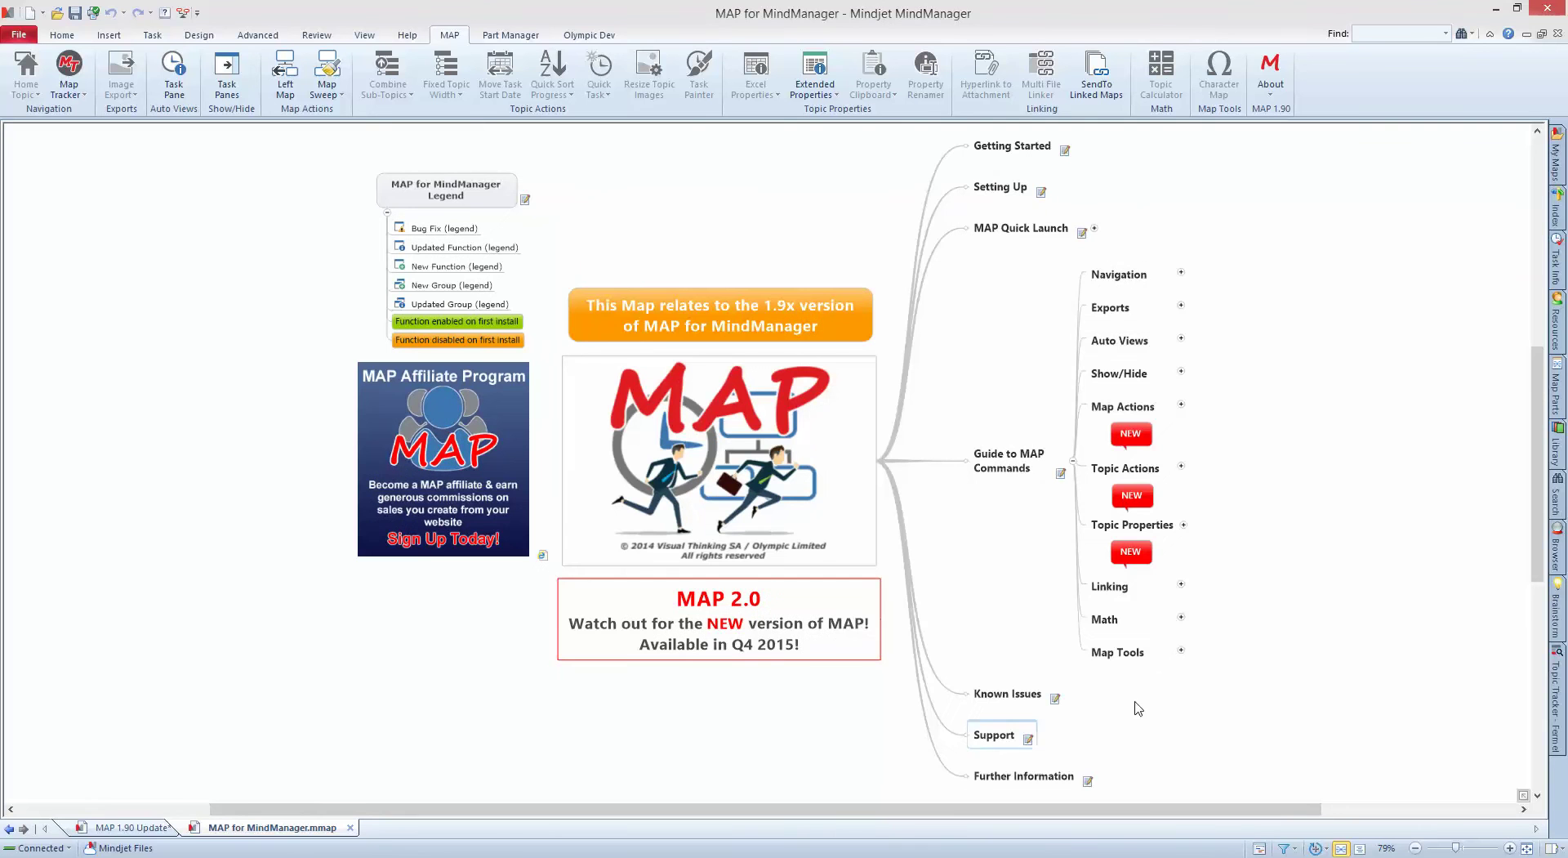
Expand Topic Actions under Guide to MAP Commands and open the topic notes of Move Task Start Date.
left_click(1181, 466)
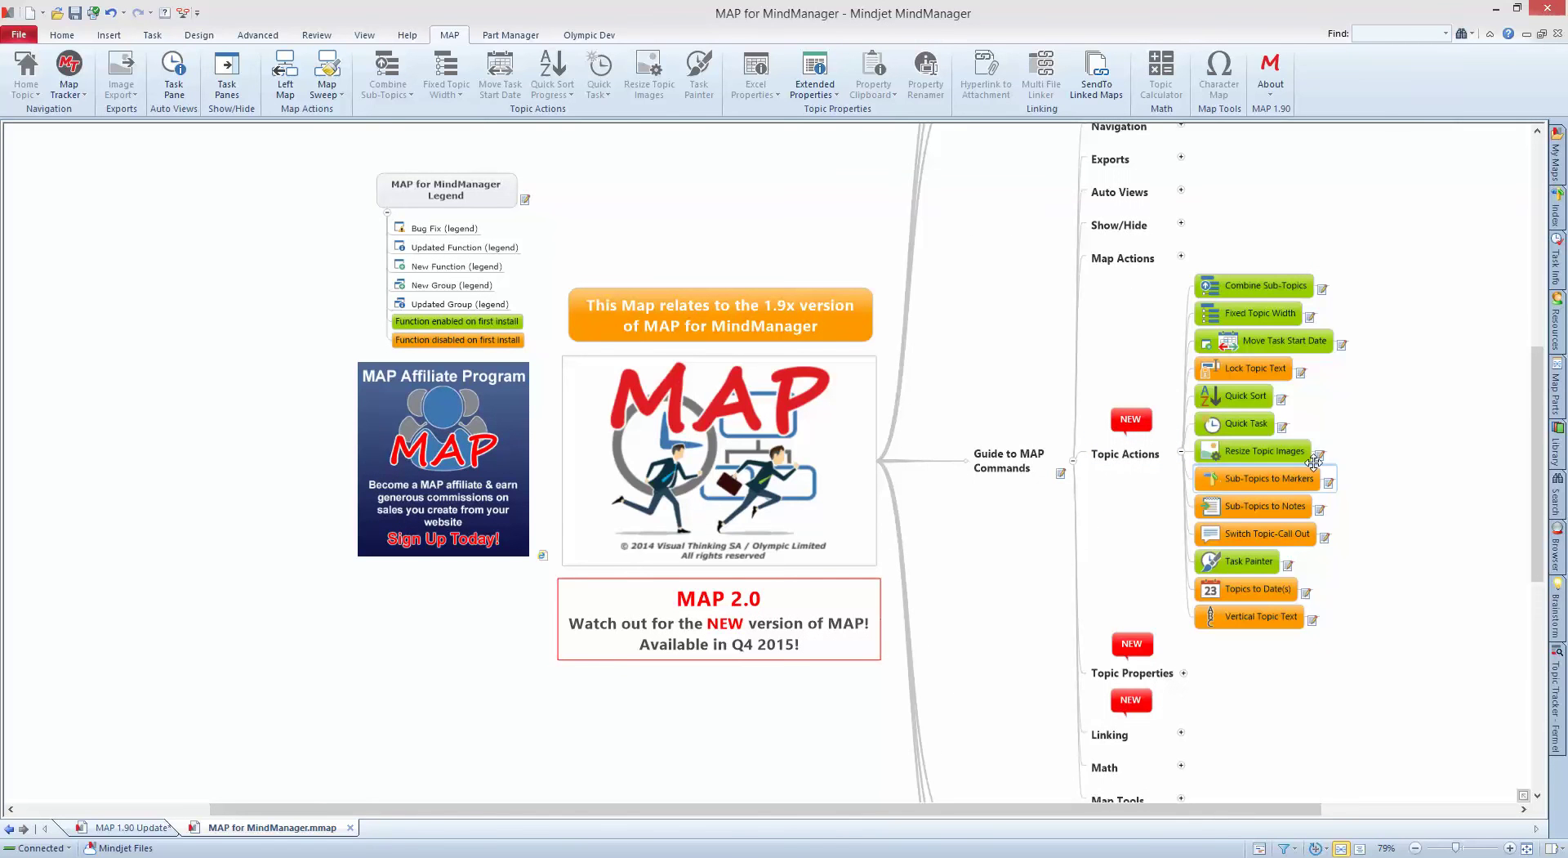
left_click(1342, 345)
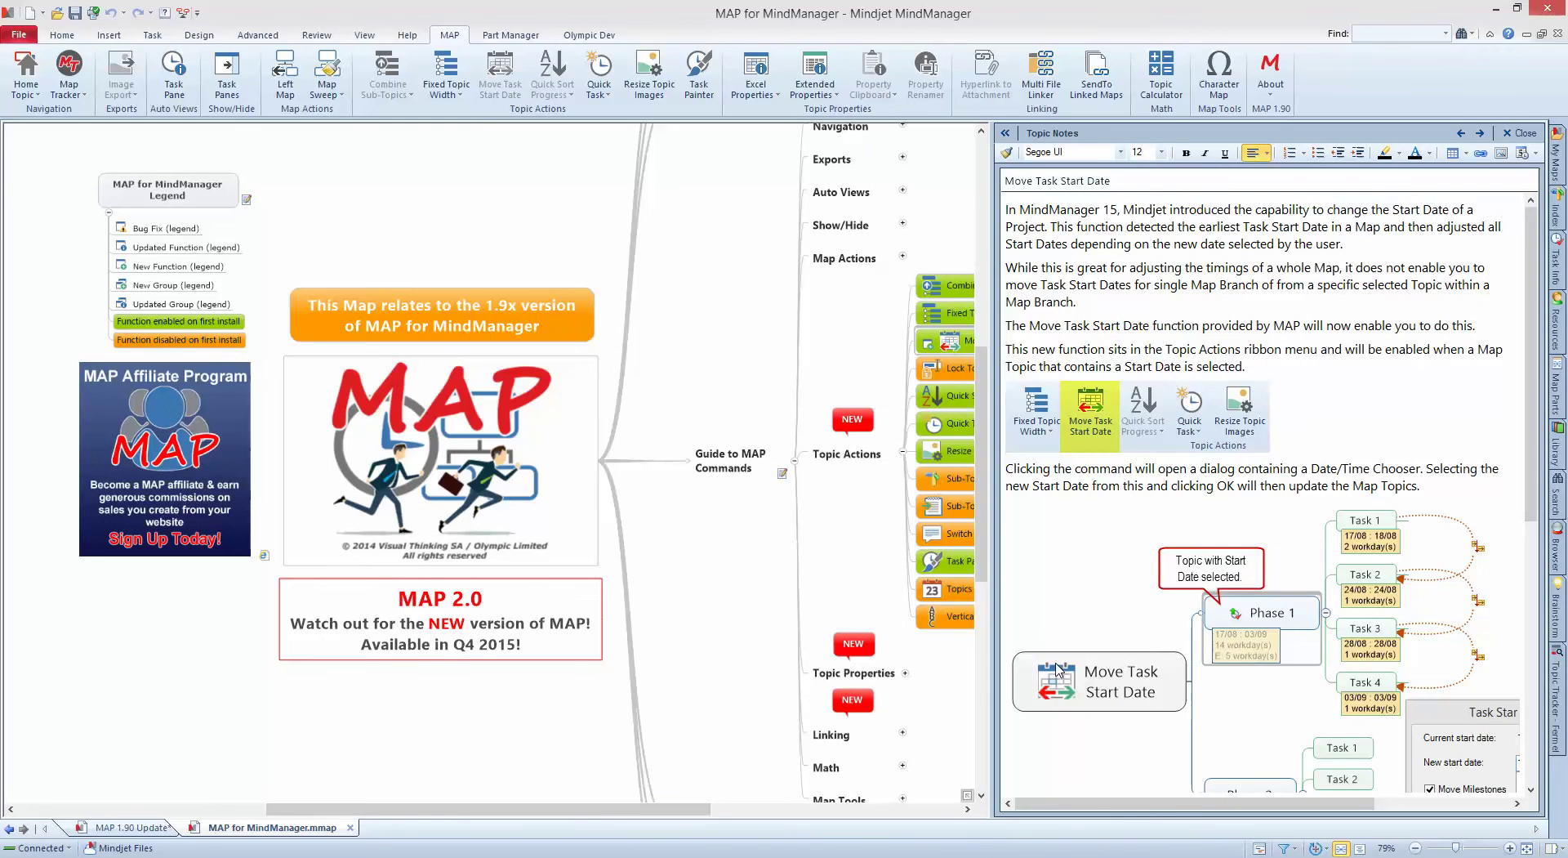
left_click_drag(750, 580, 652, 570)
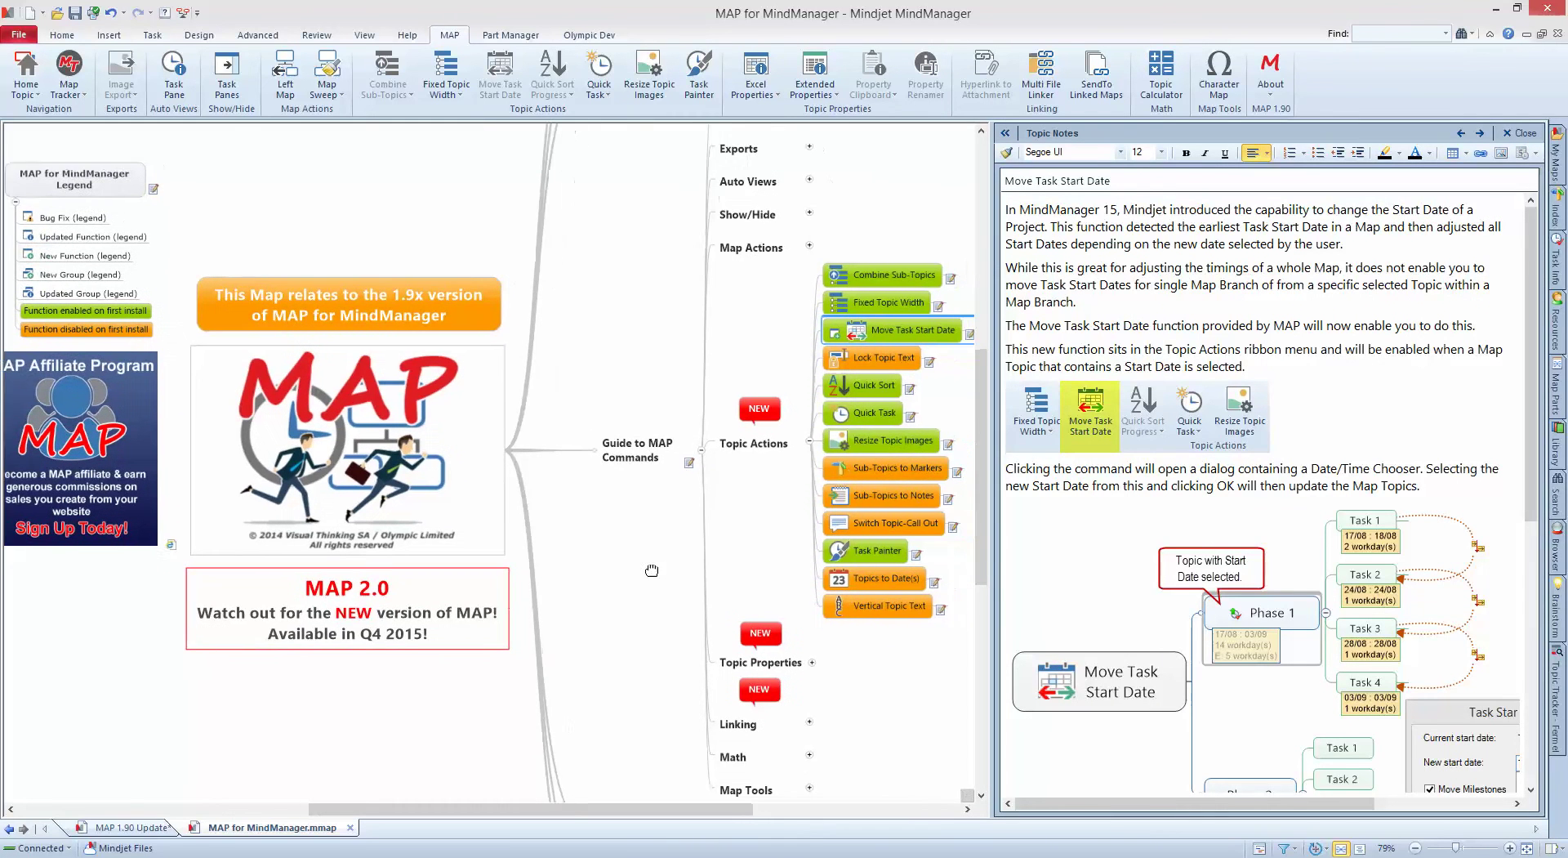